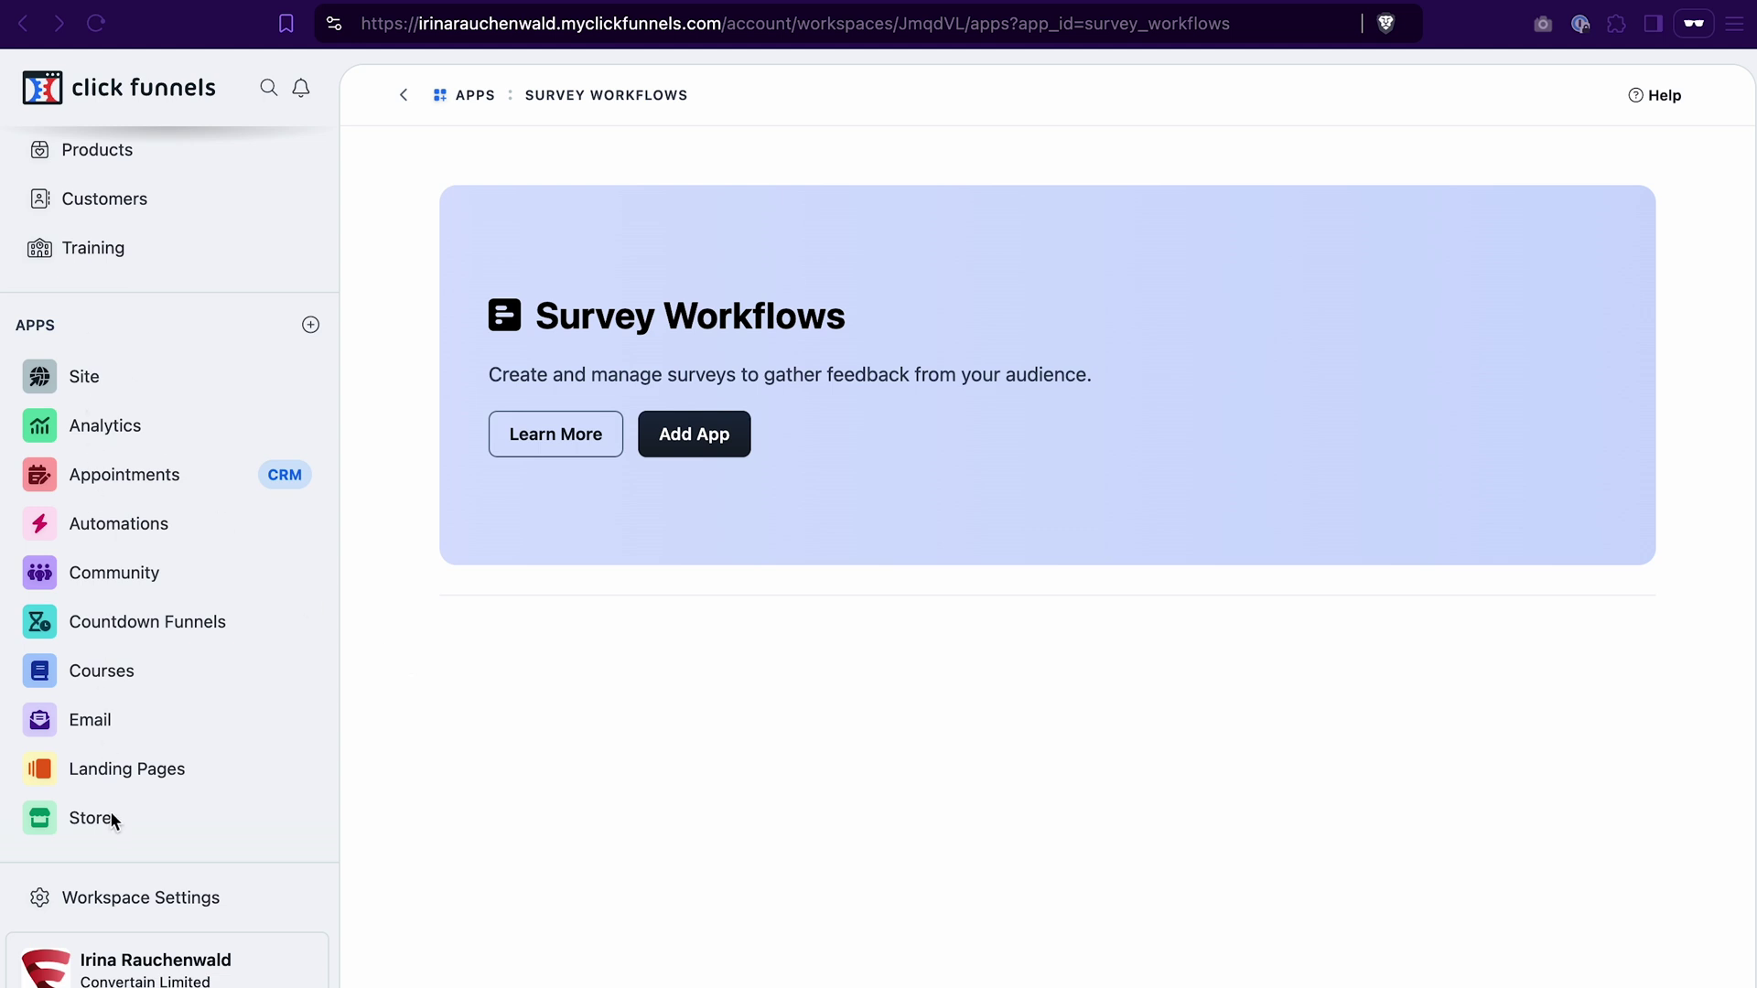
Step: Open the Survey Workflows app from the apps overview
left_click(311, 325)
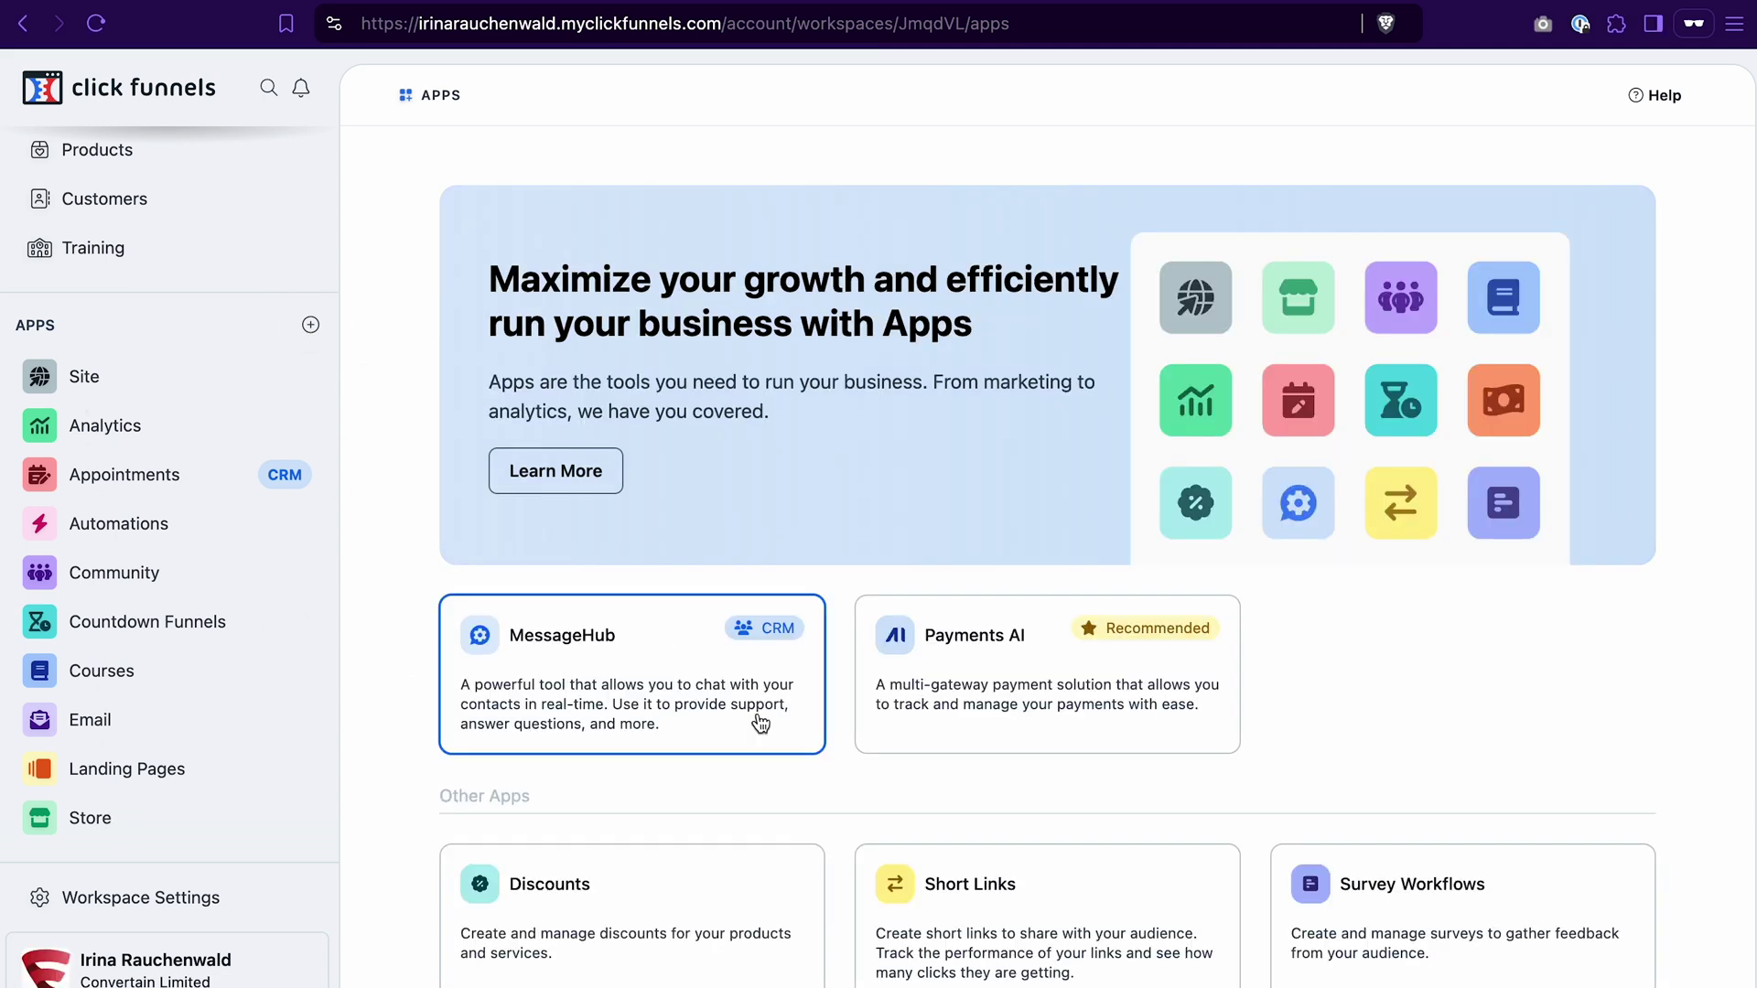
scroll(1135, 746, "down", 3)
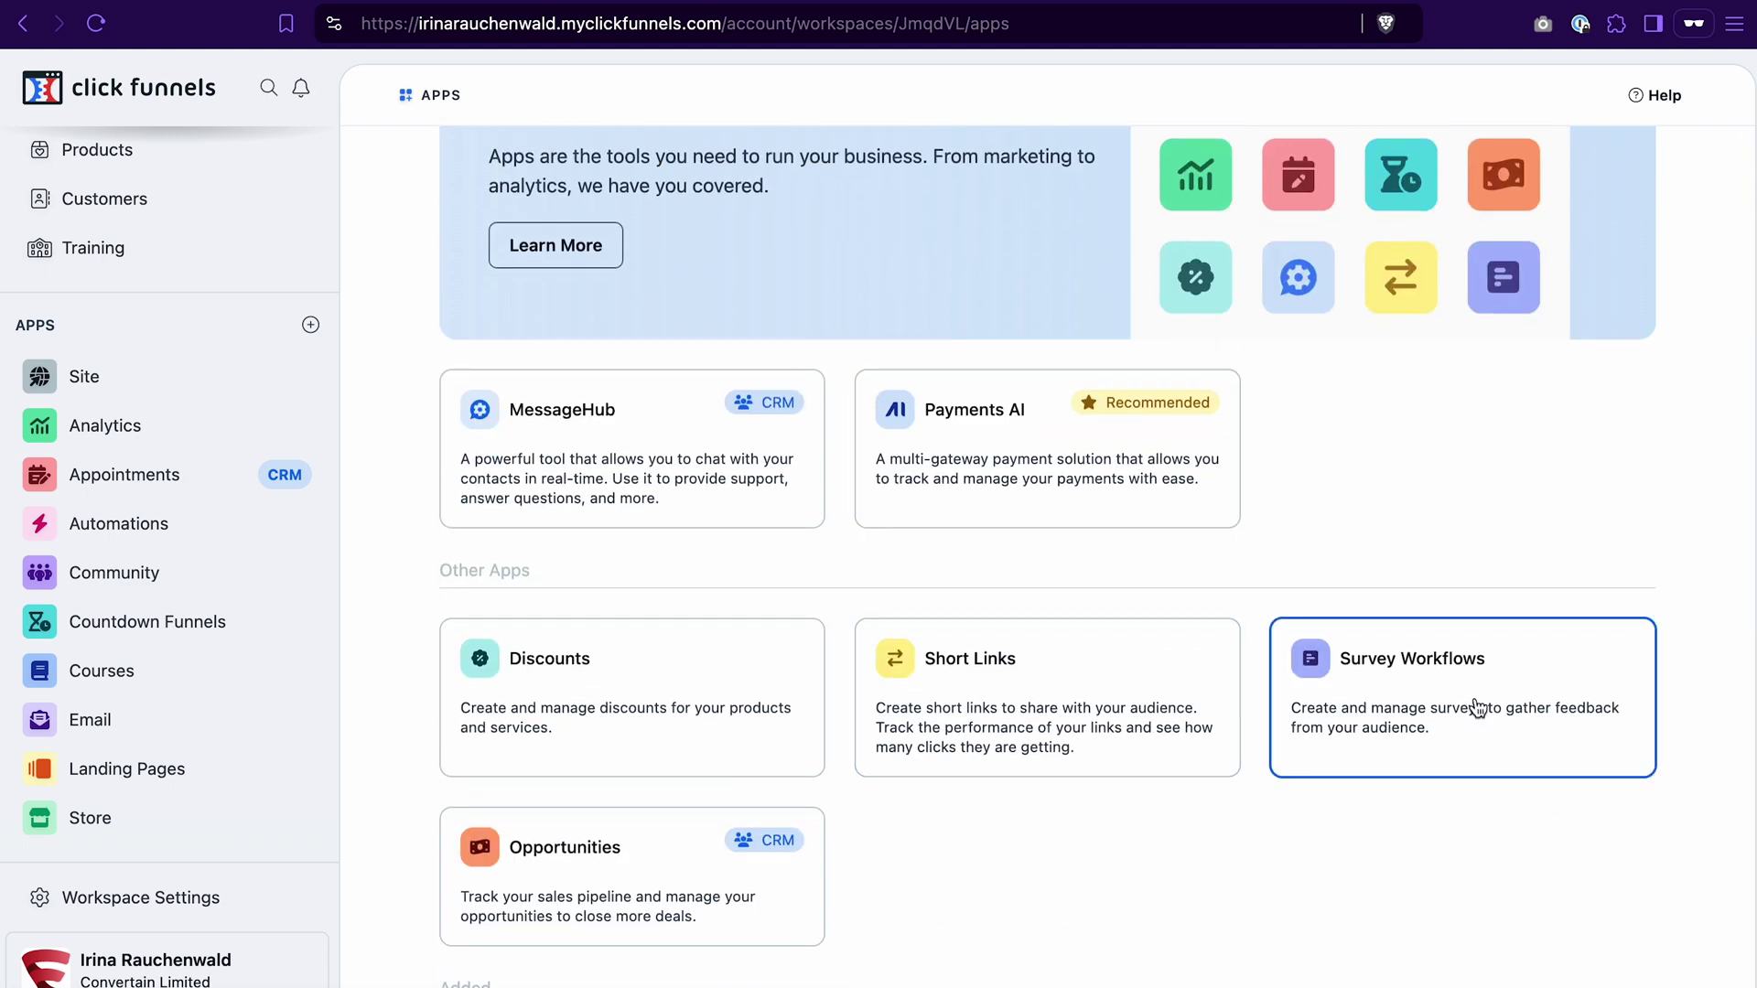
left_click(1475, 705)
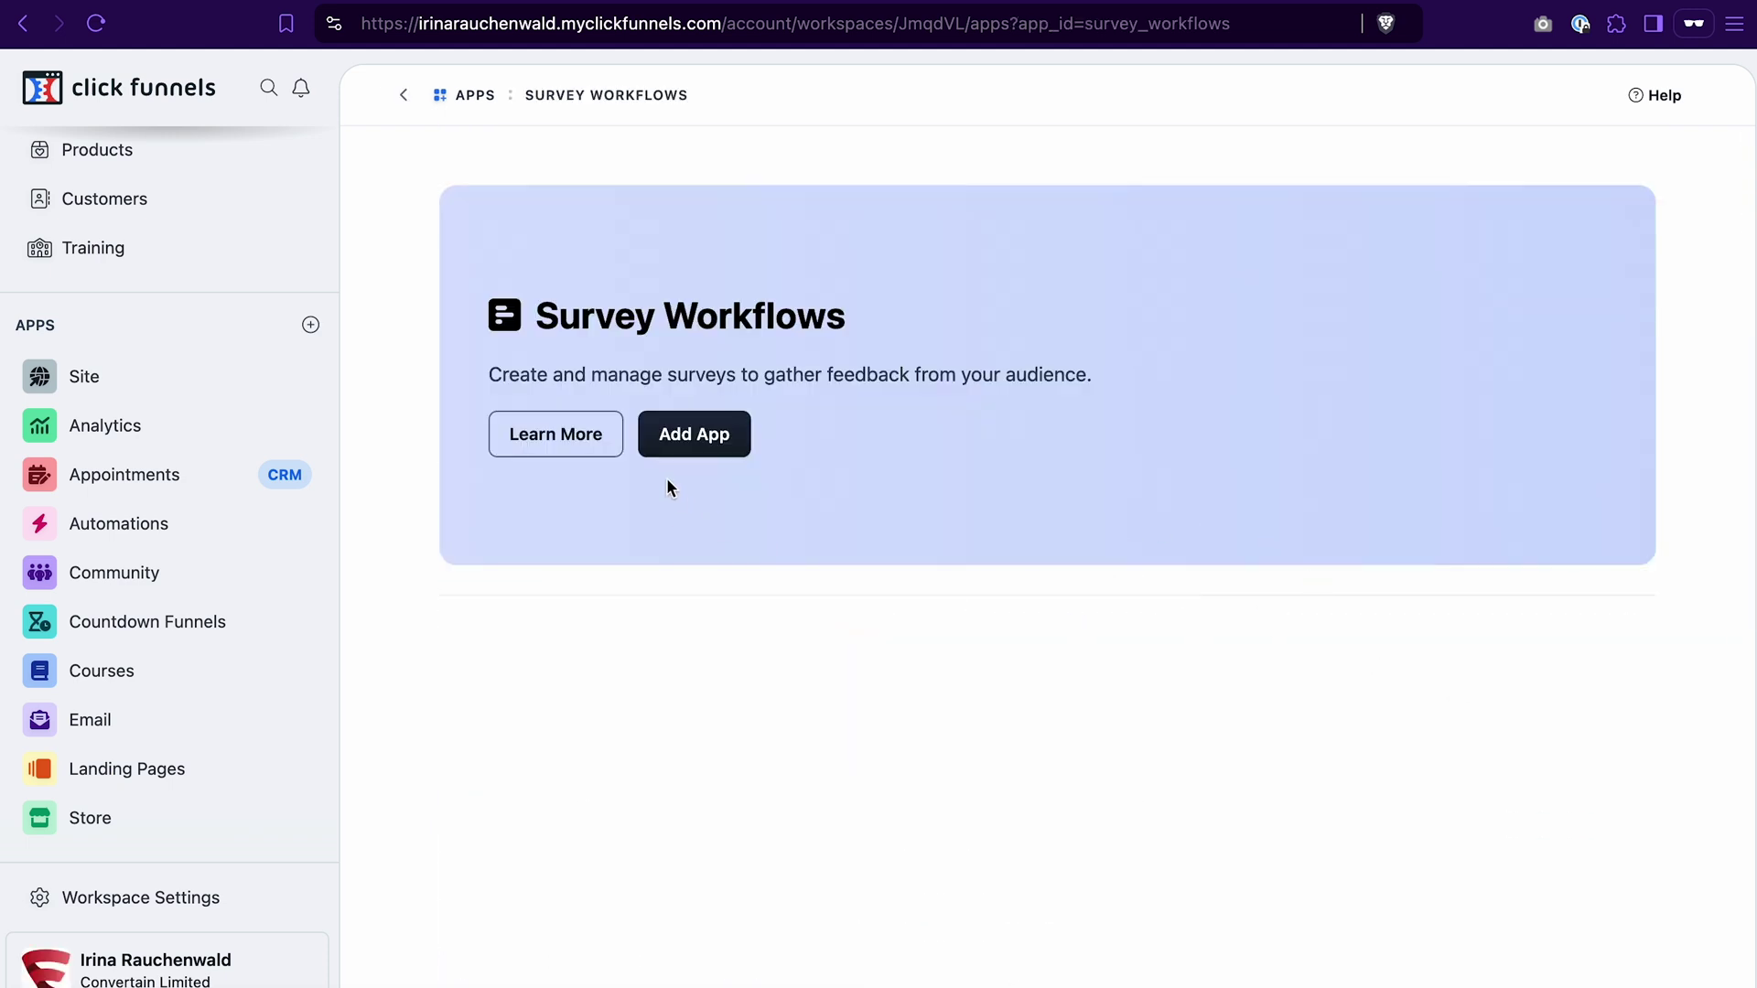
Step: Create a new survey workflow named 'My Survey'
left_click(695, 435)
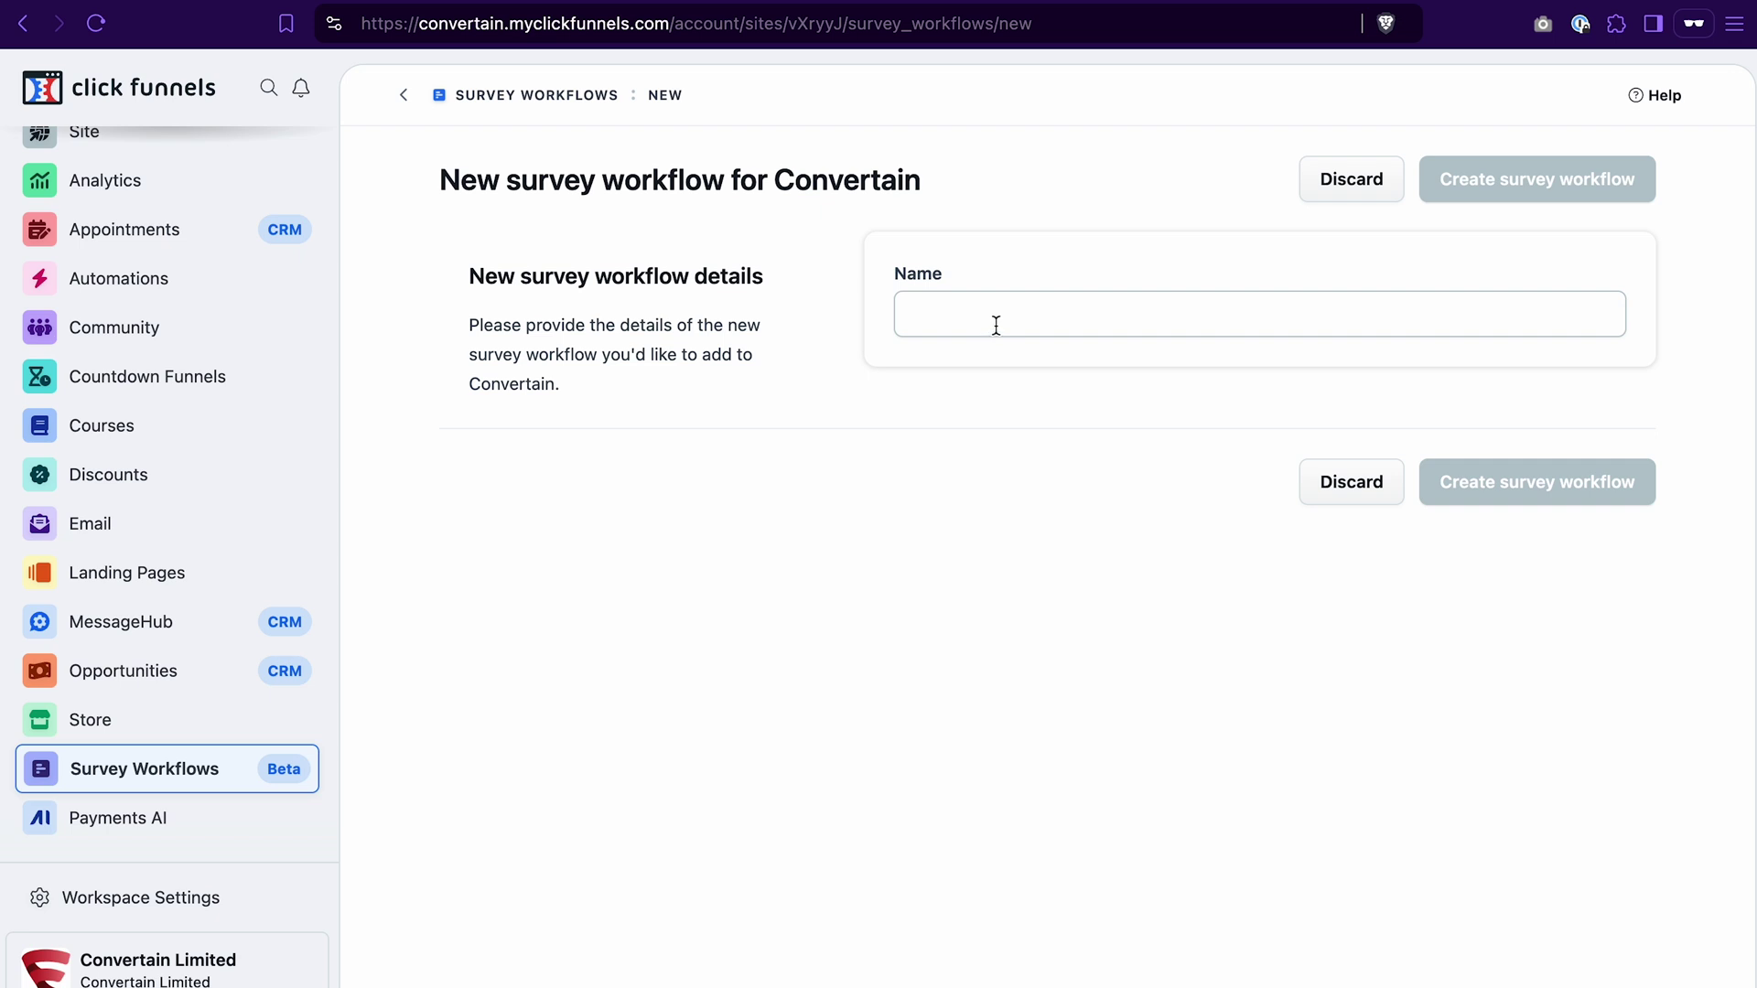
left_click(996, 326)
type("My Survey")
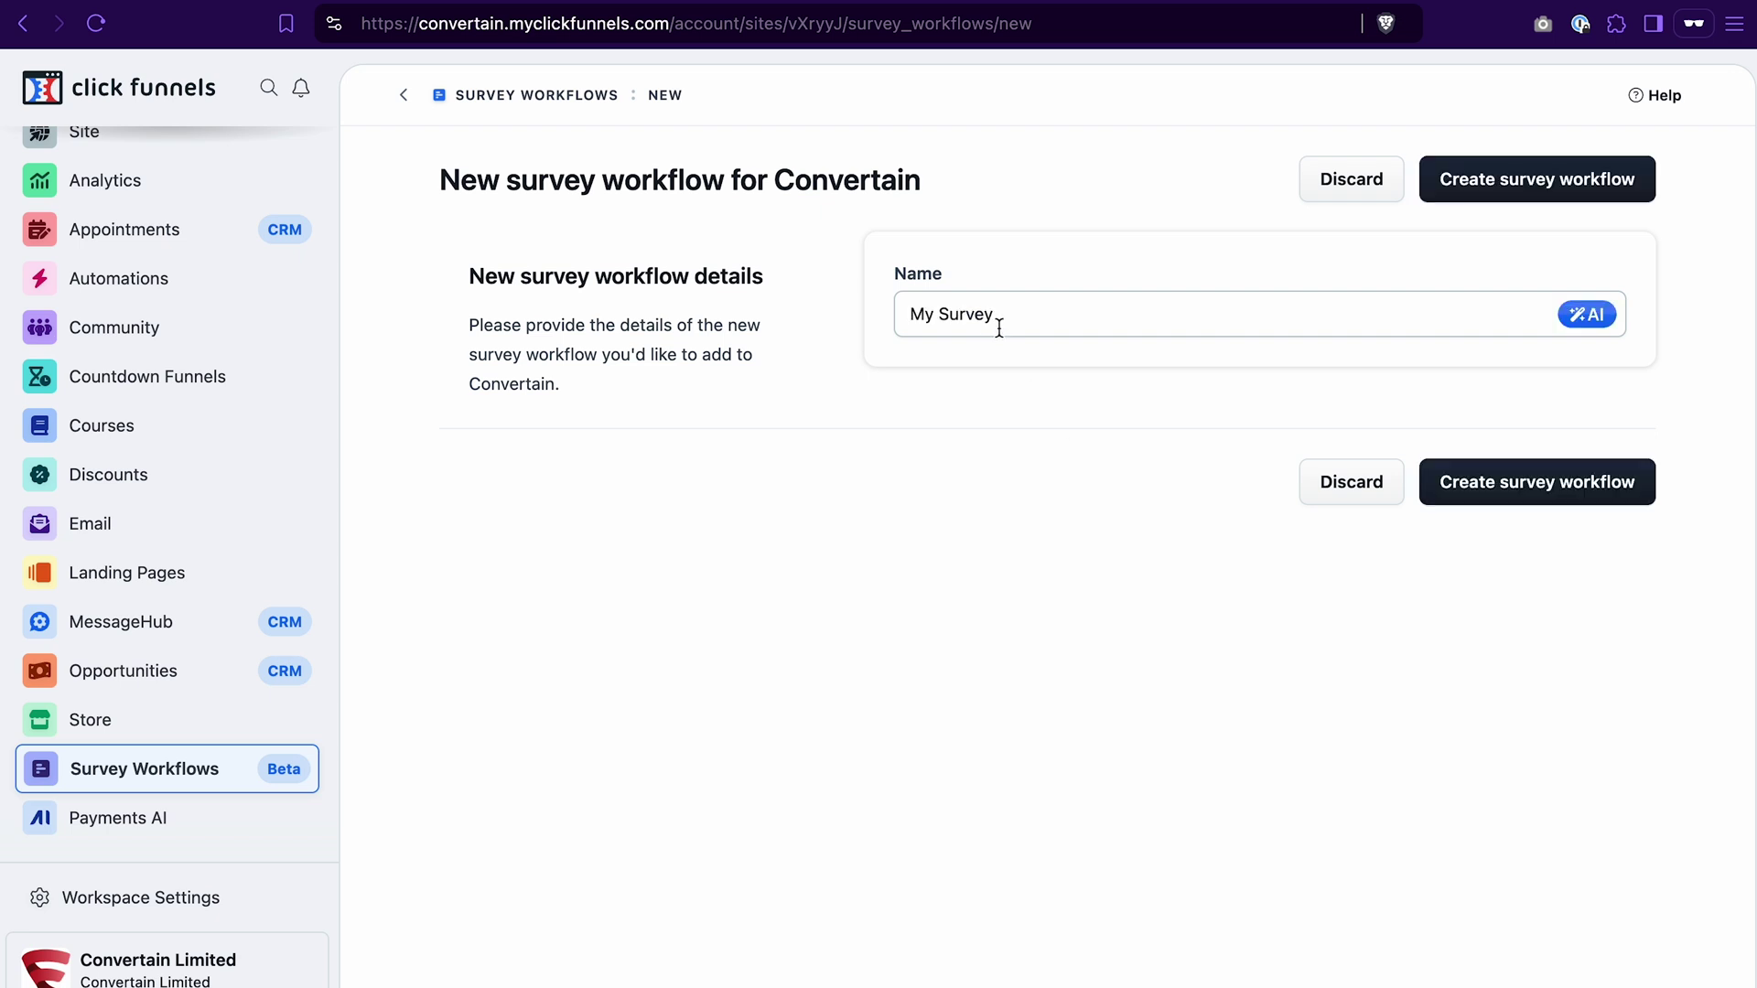
left_click(1501, 490)
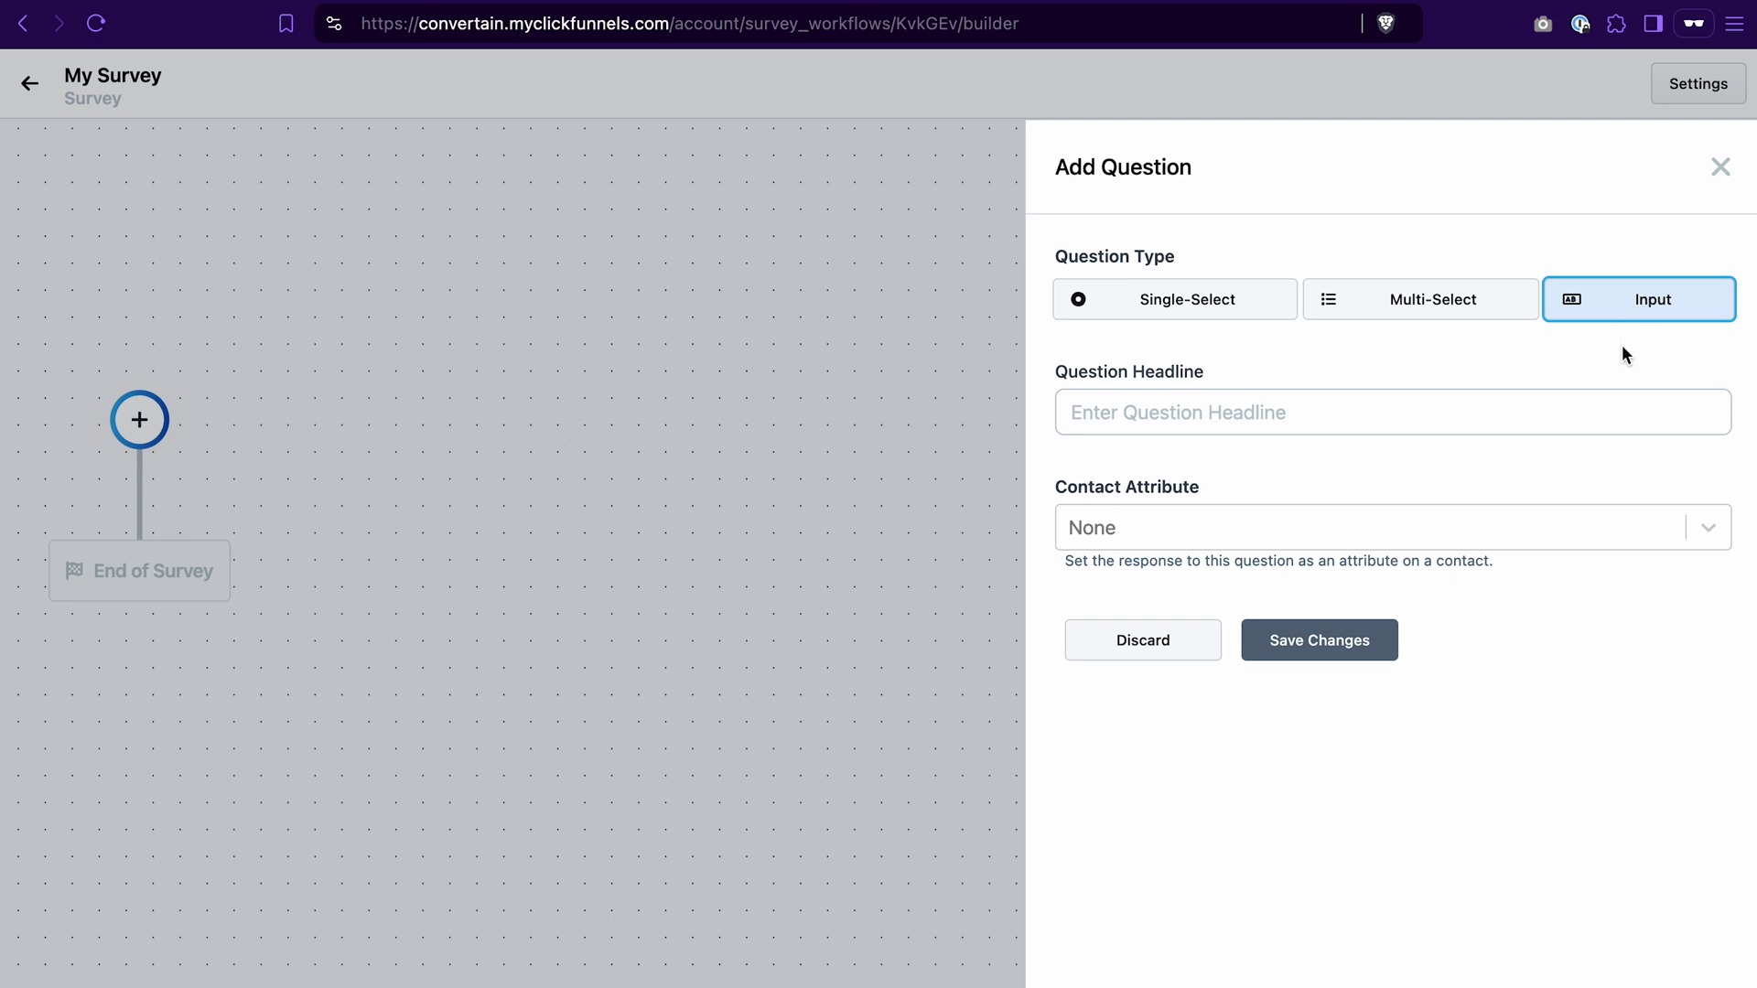
Step: Save the Input question 'Your First Name' mapped to the First Name contact attribute
left_click(1285, 412)
type("Your First Name")
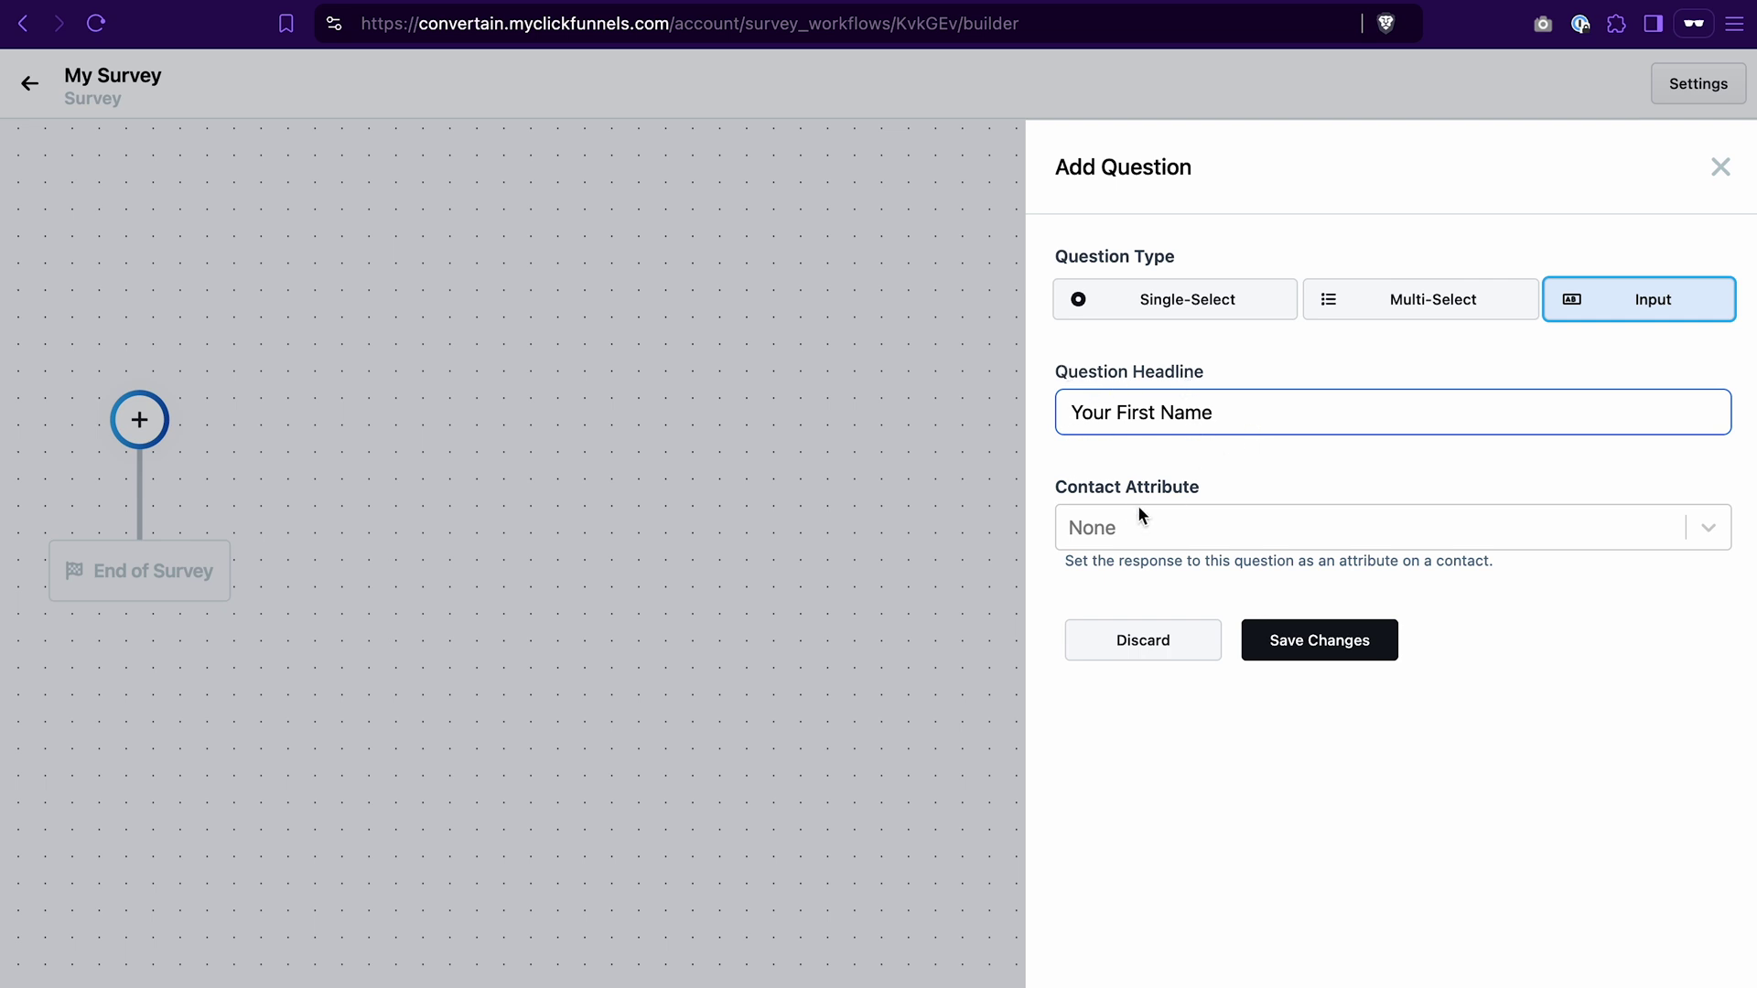
left_click(1174, 534)
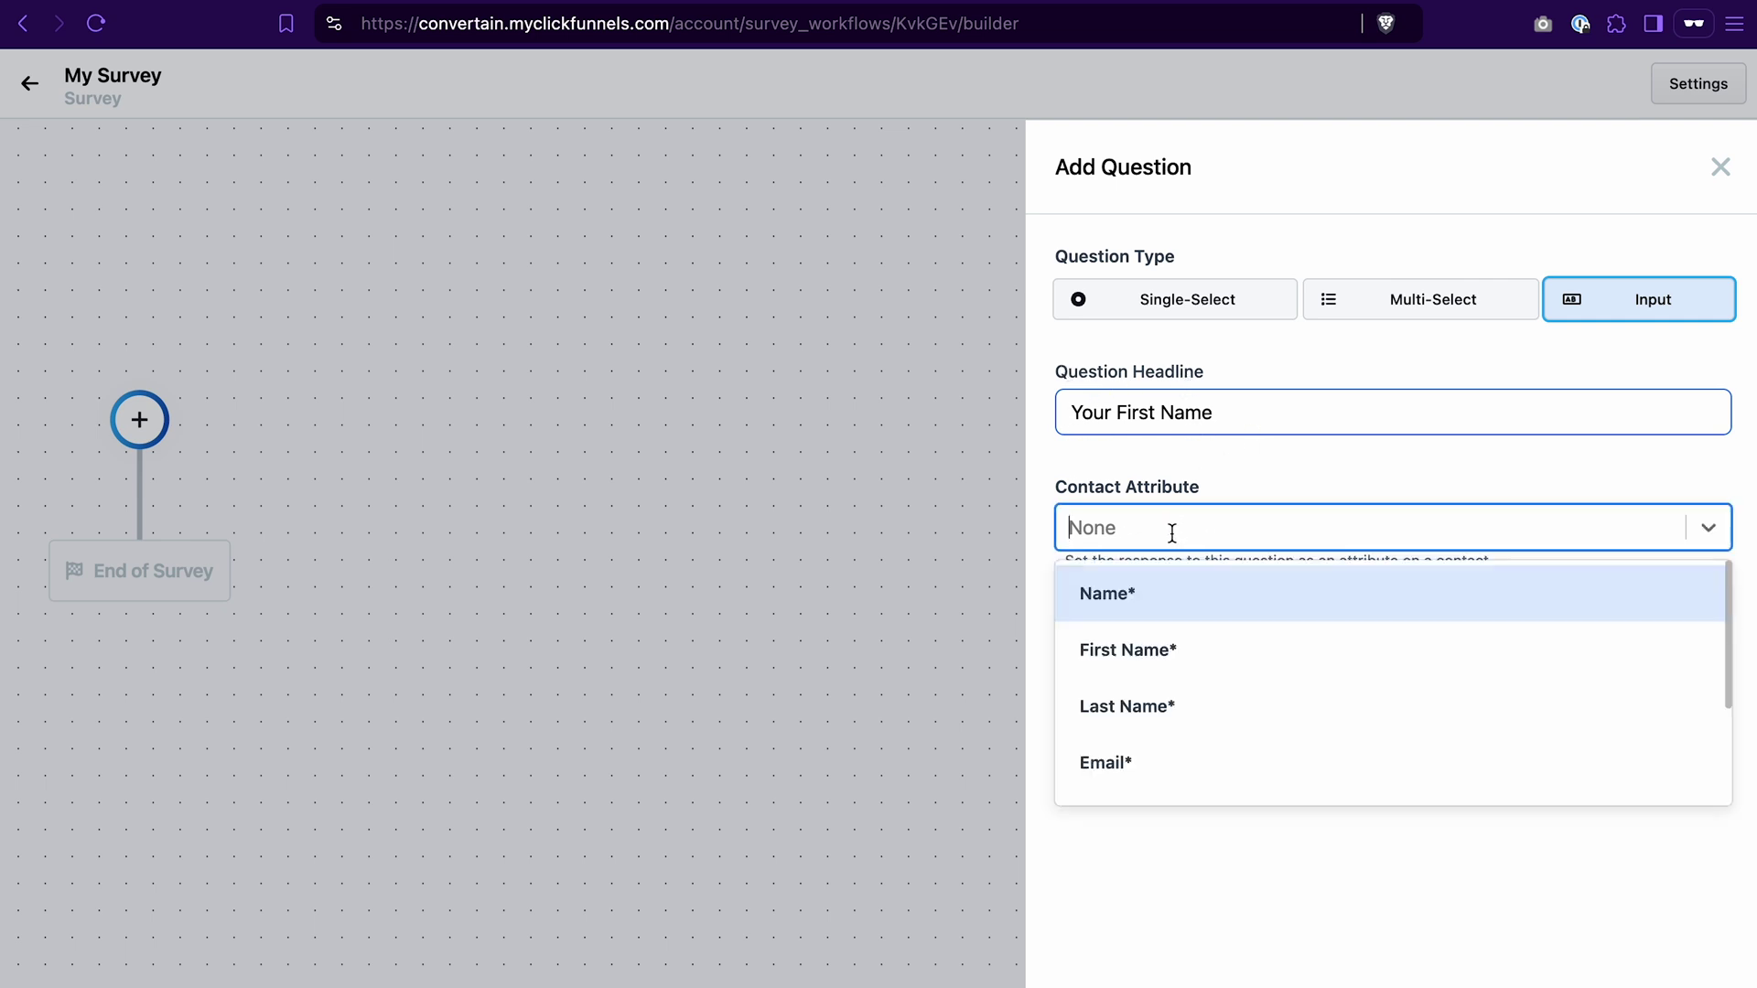
left_click(1165, 650)
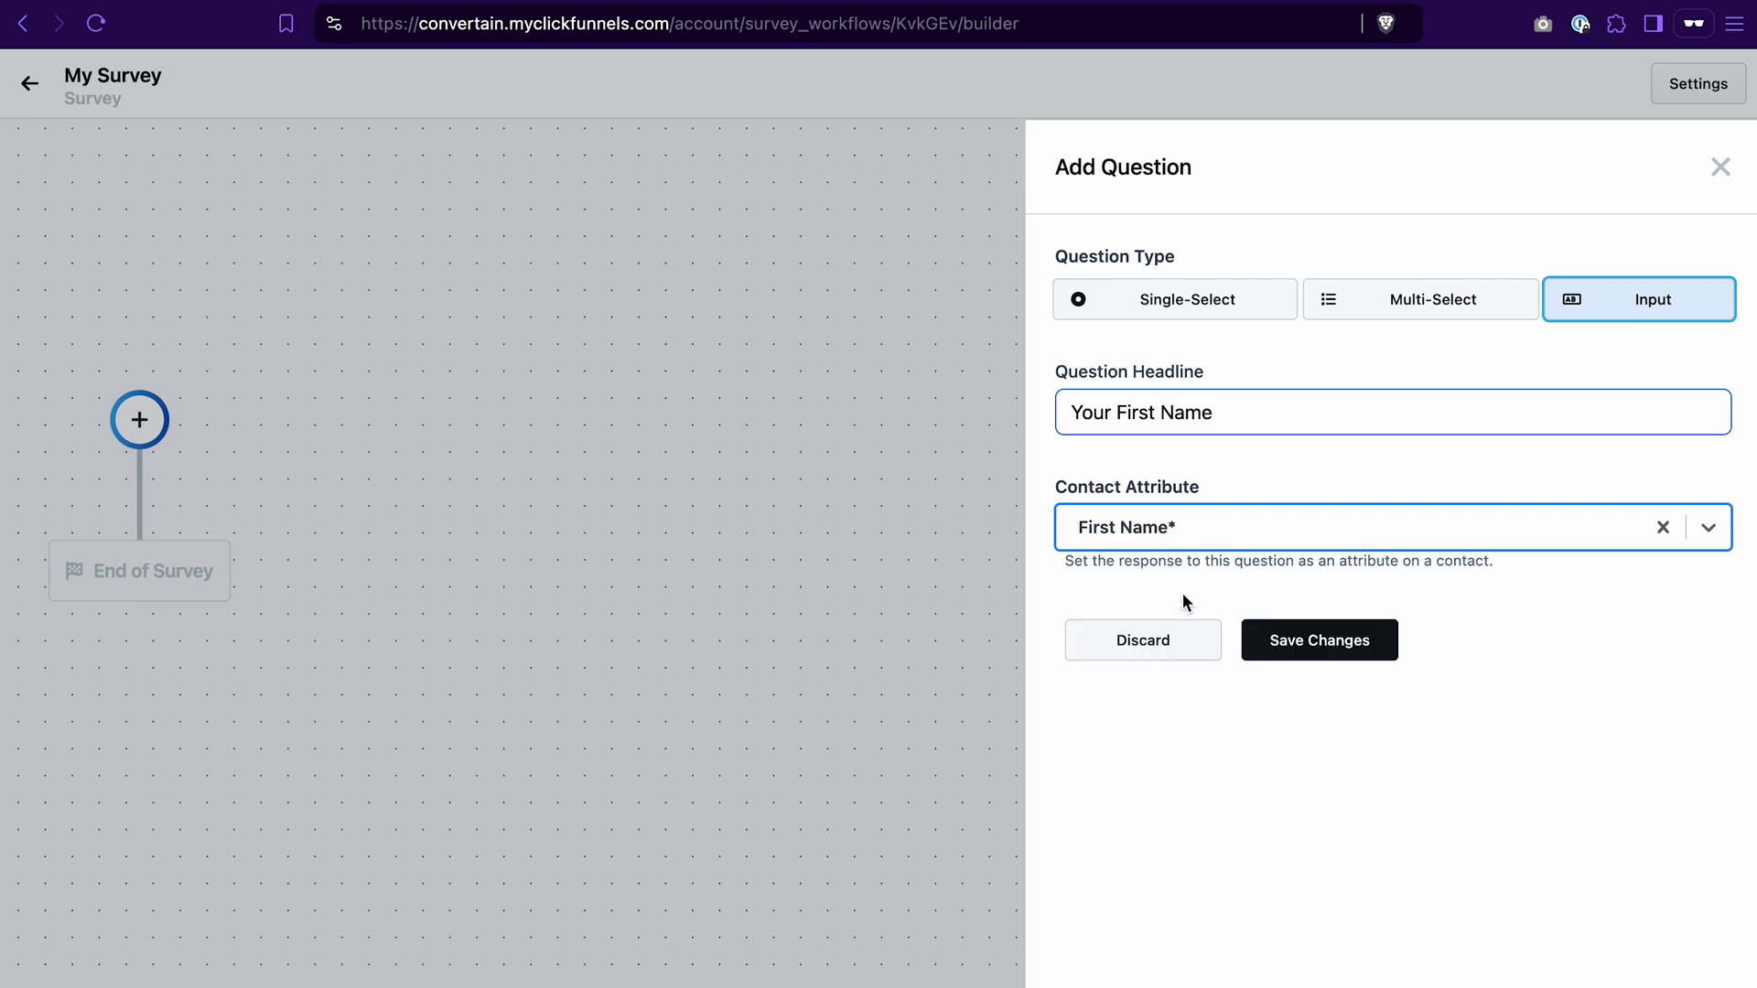
left_click(1299, 641)
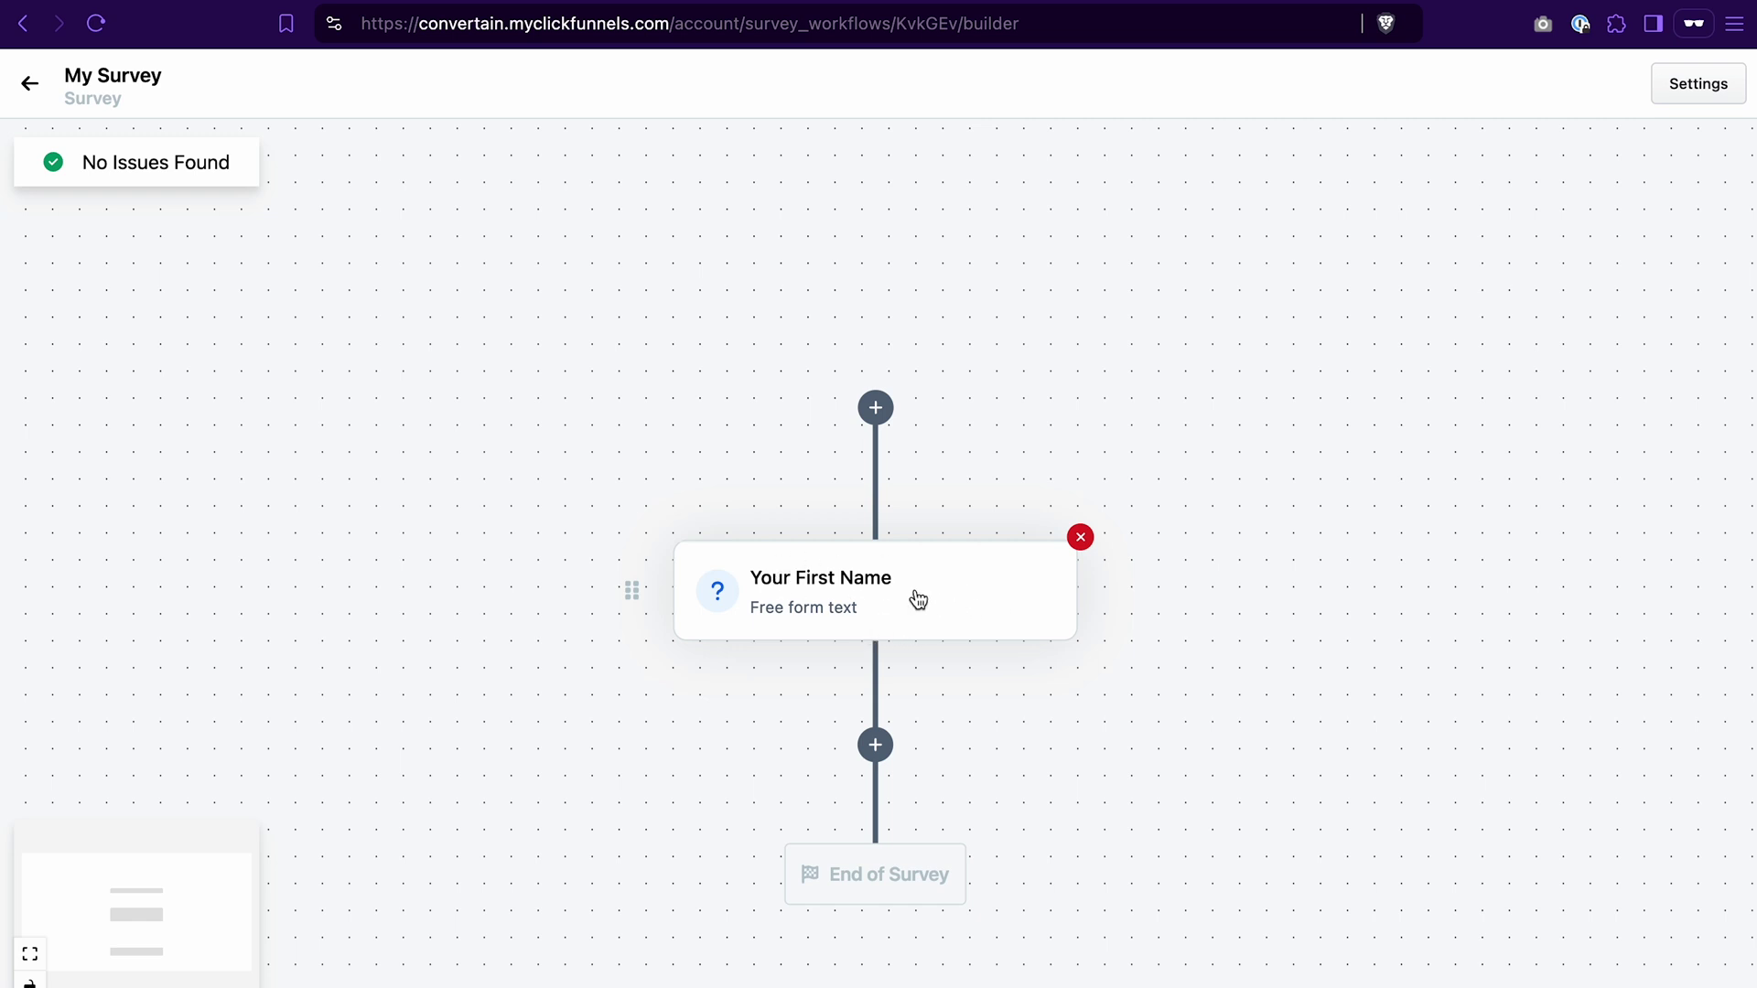
Step: Add and save an Input question 'Your Email Address' mapped to the Email attribute
left_click(876, 746)
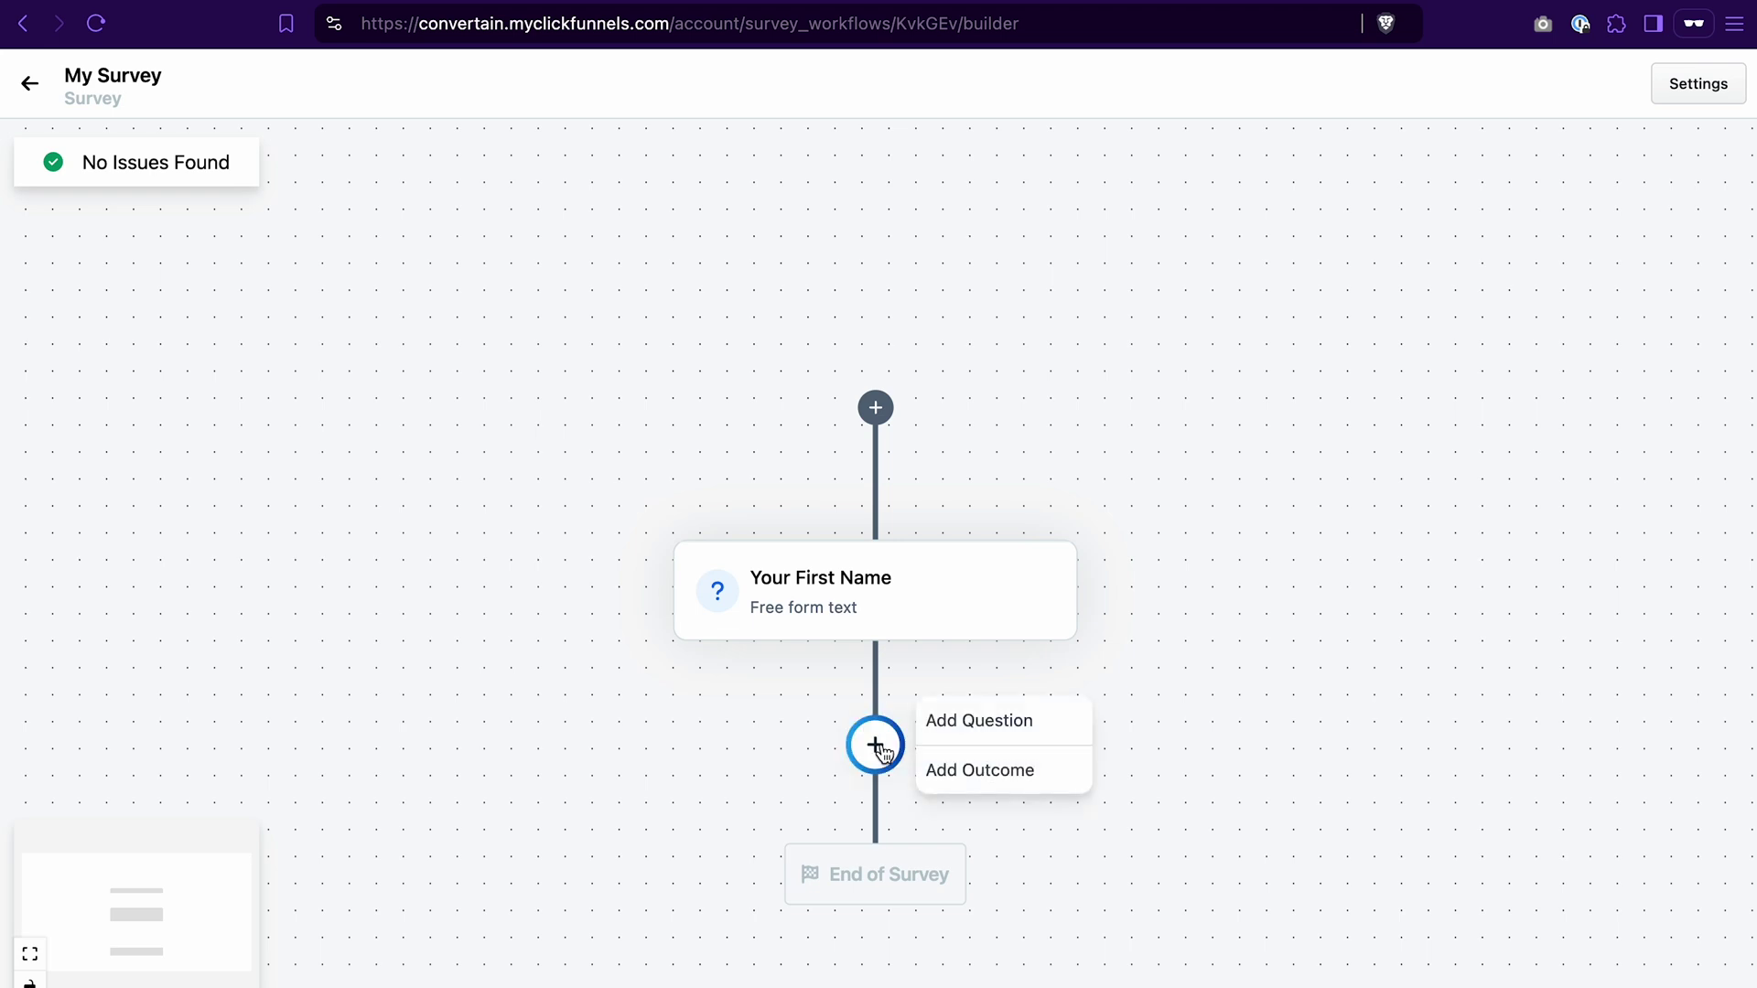
left_click(985, 721)
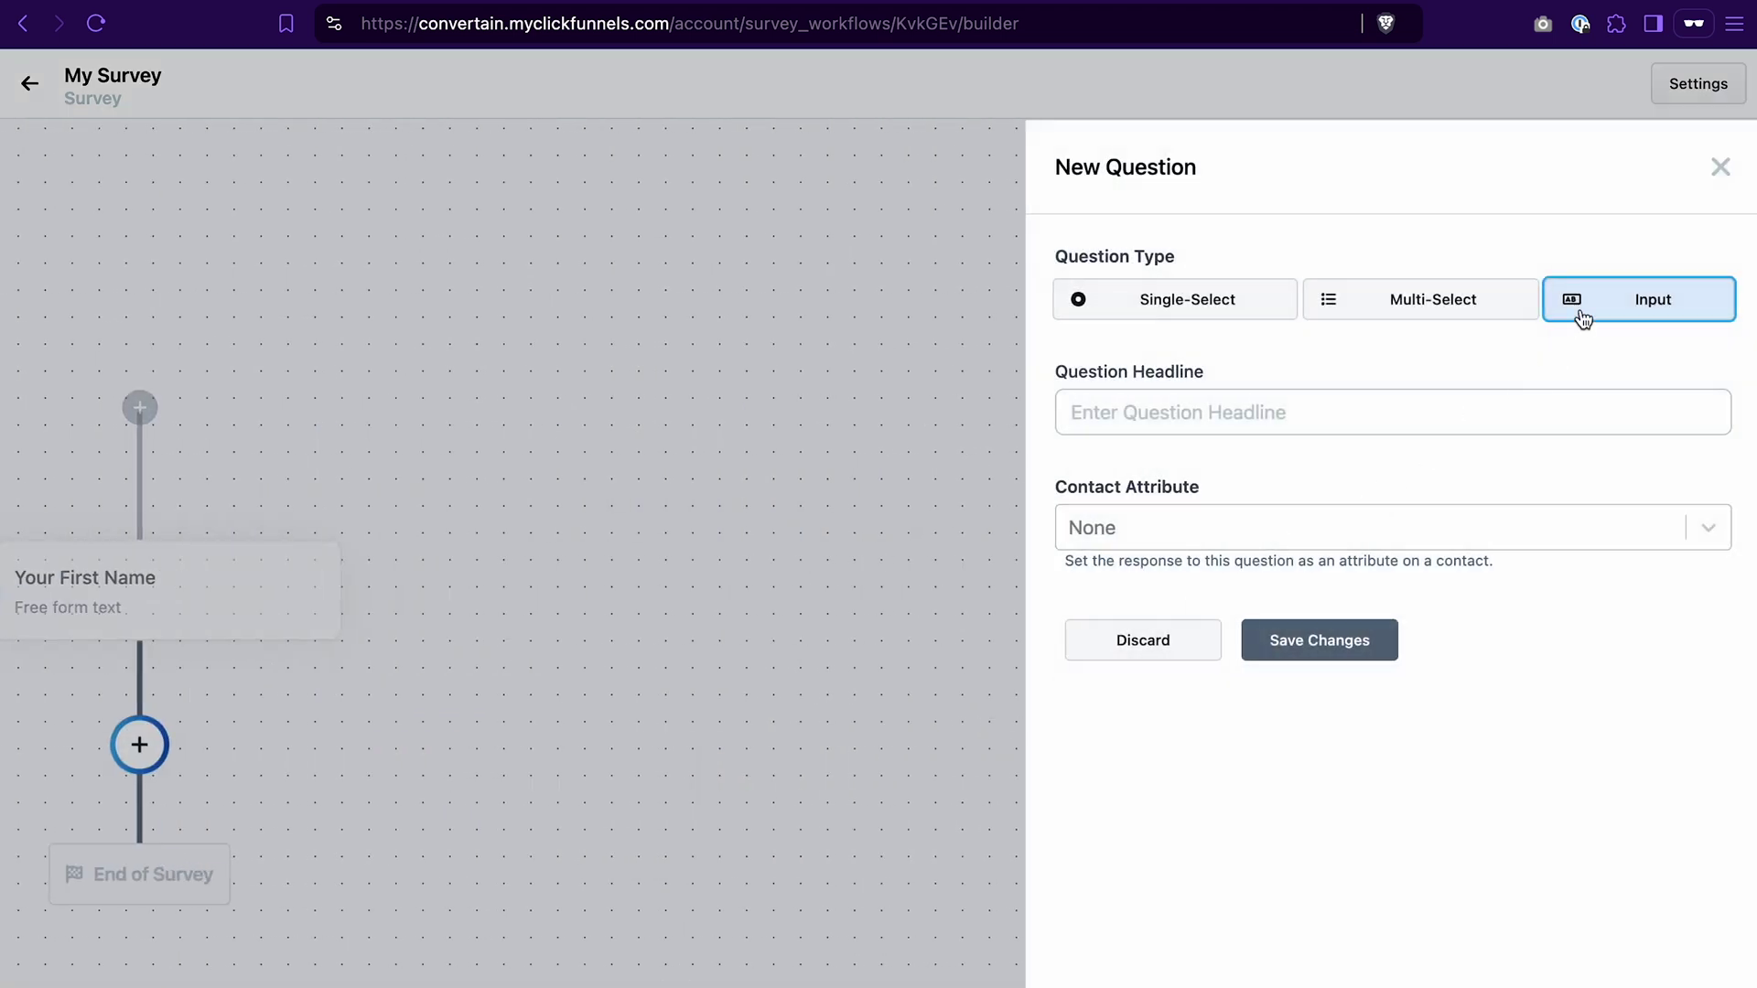
left_click(1302, 420)
type("Your Email Address")
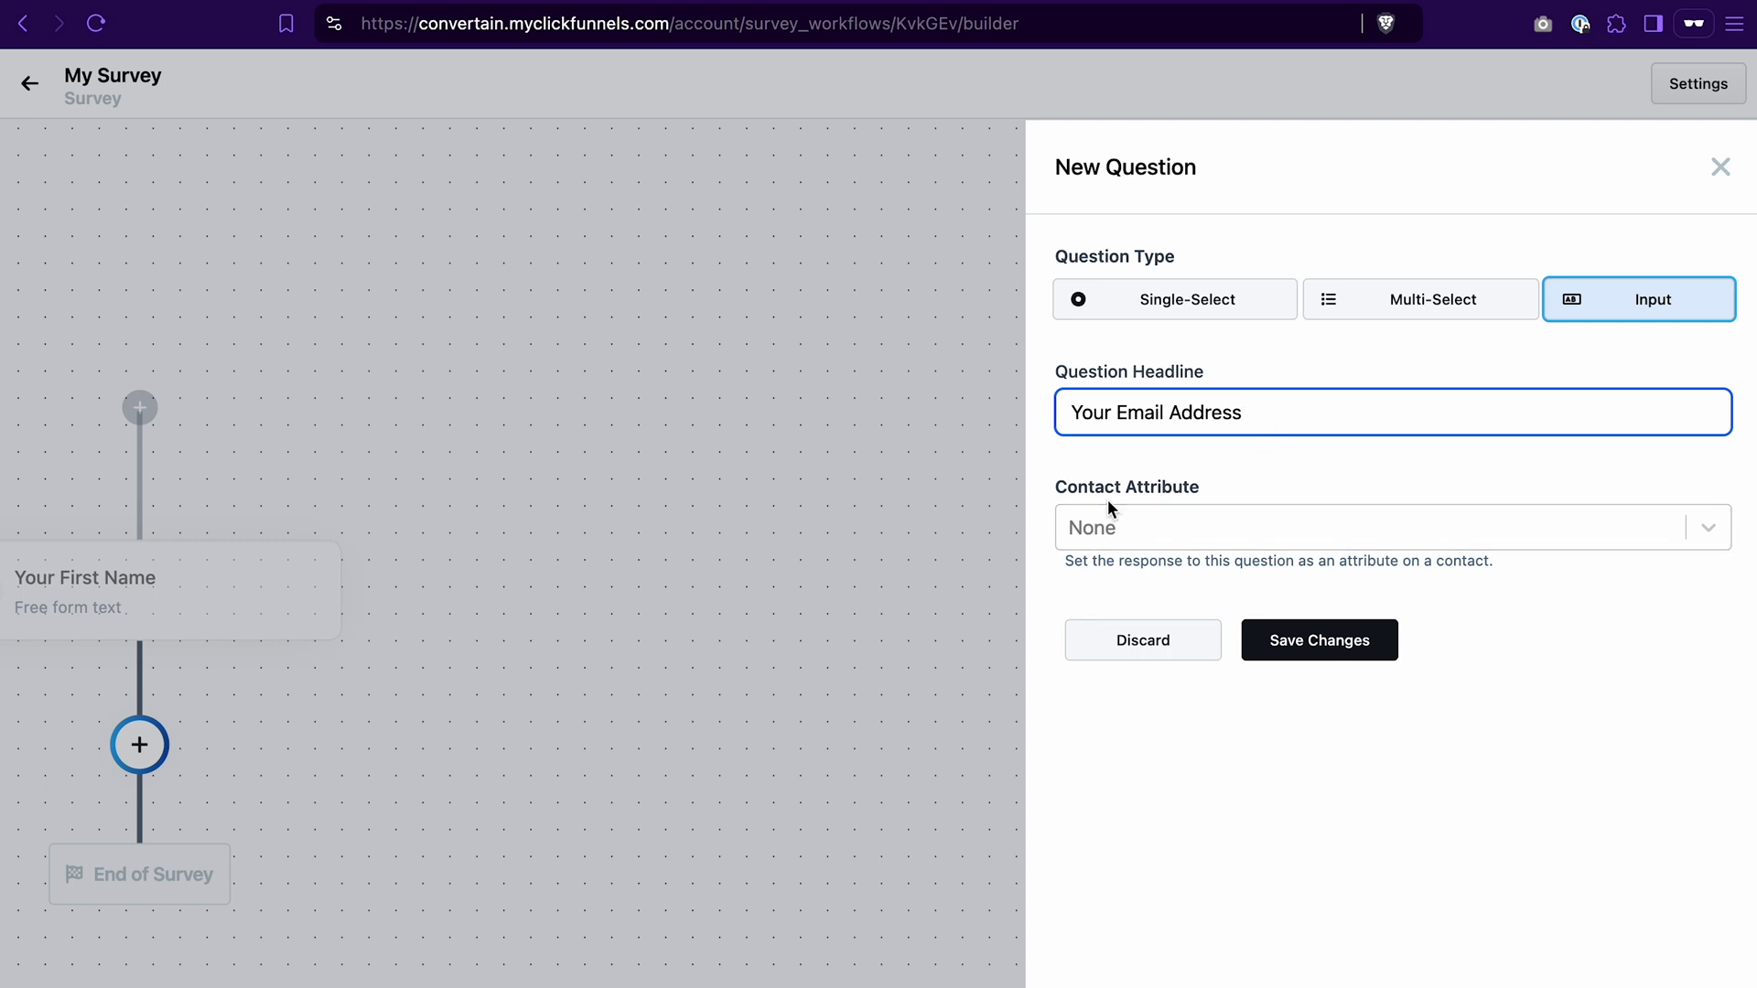
left_click(1178, 525)
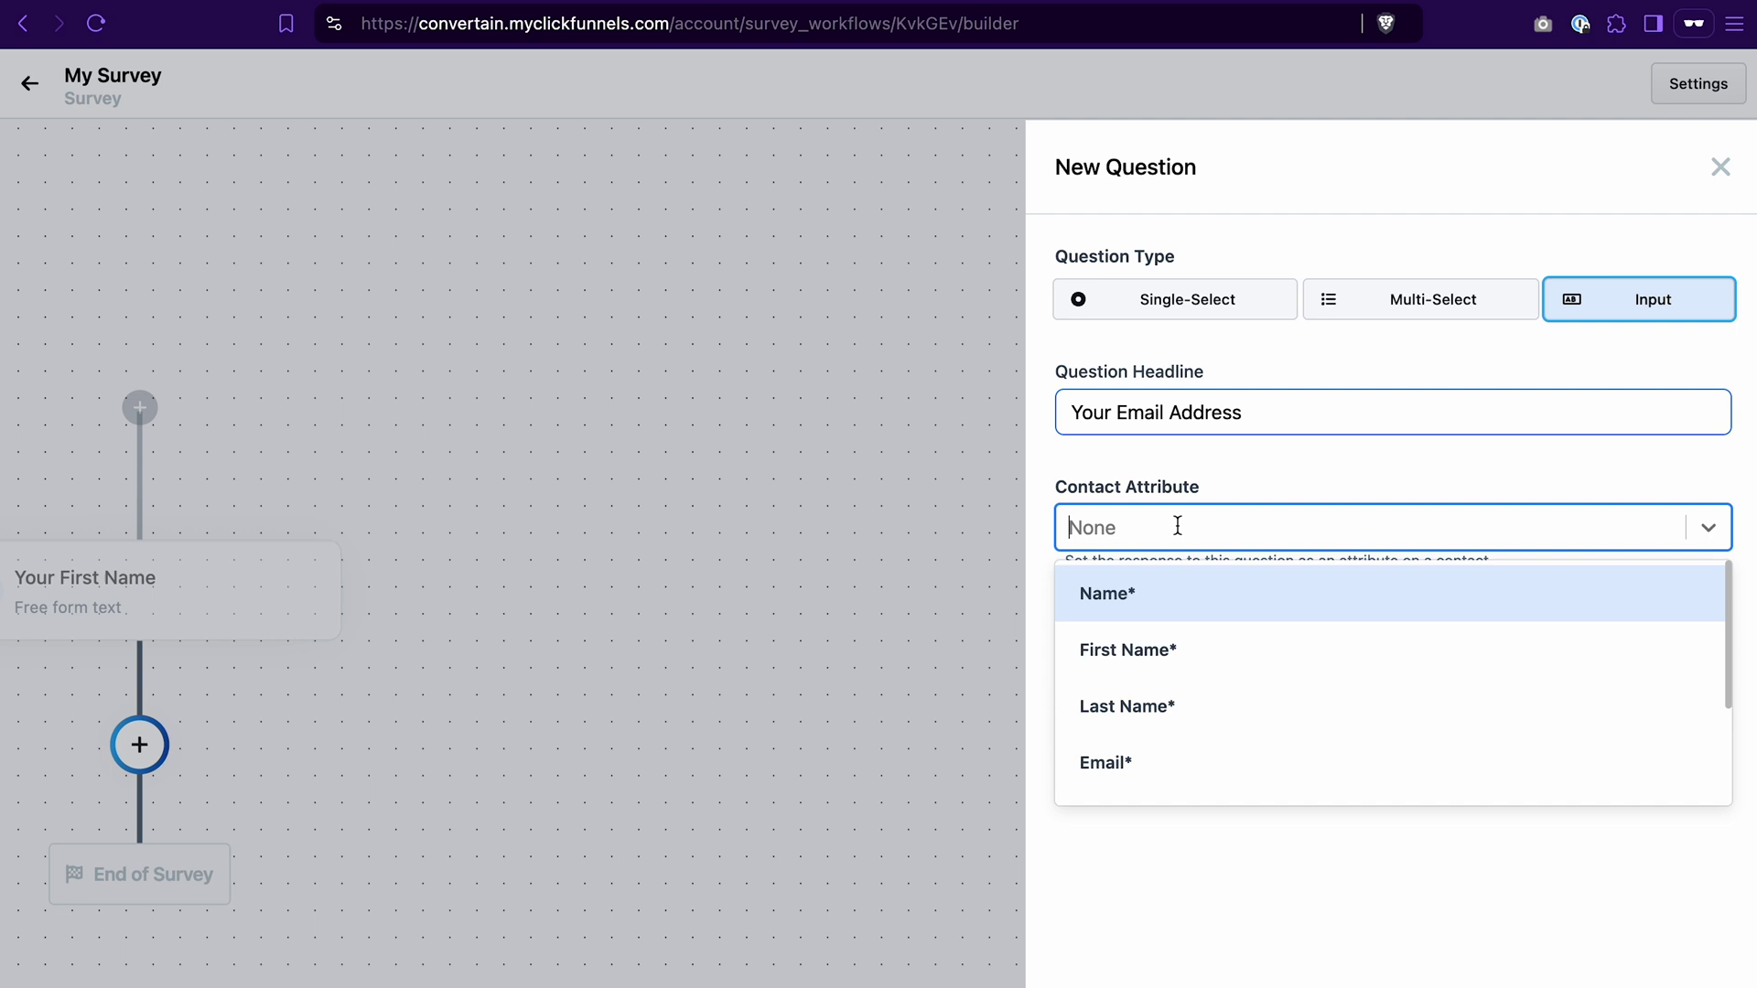
left_click(1145, 759)
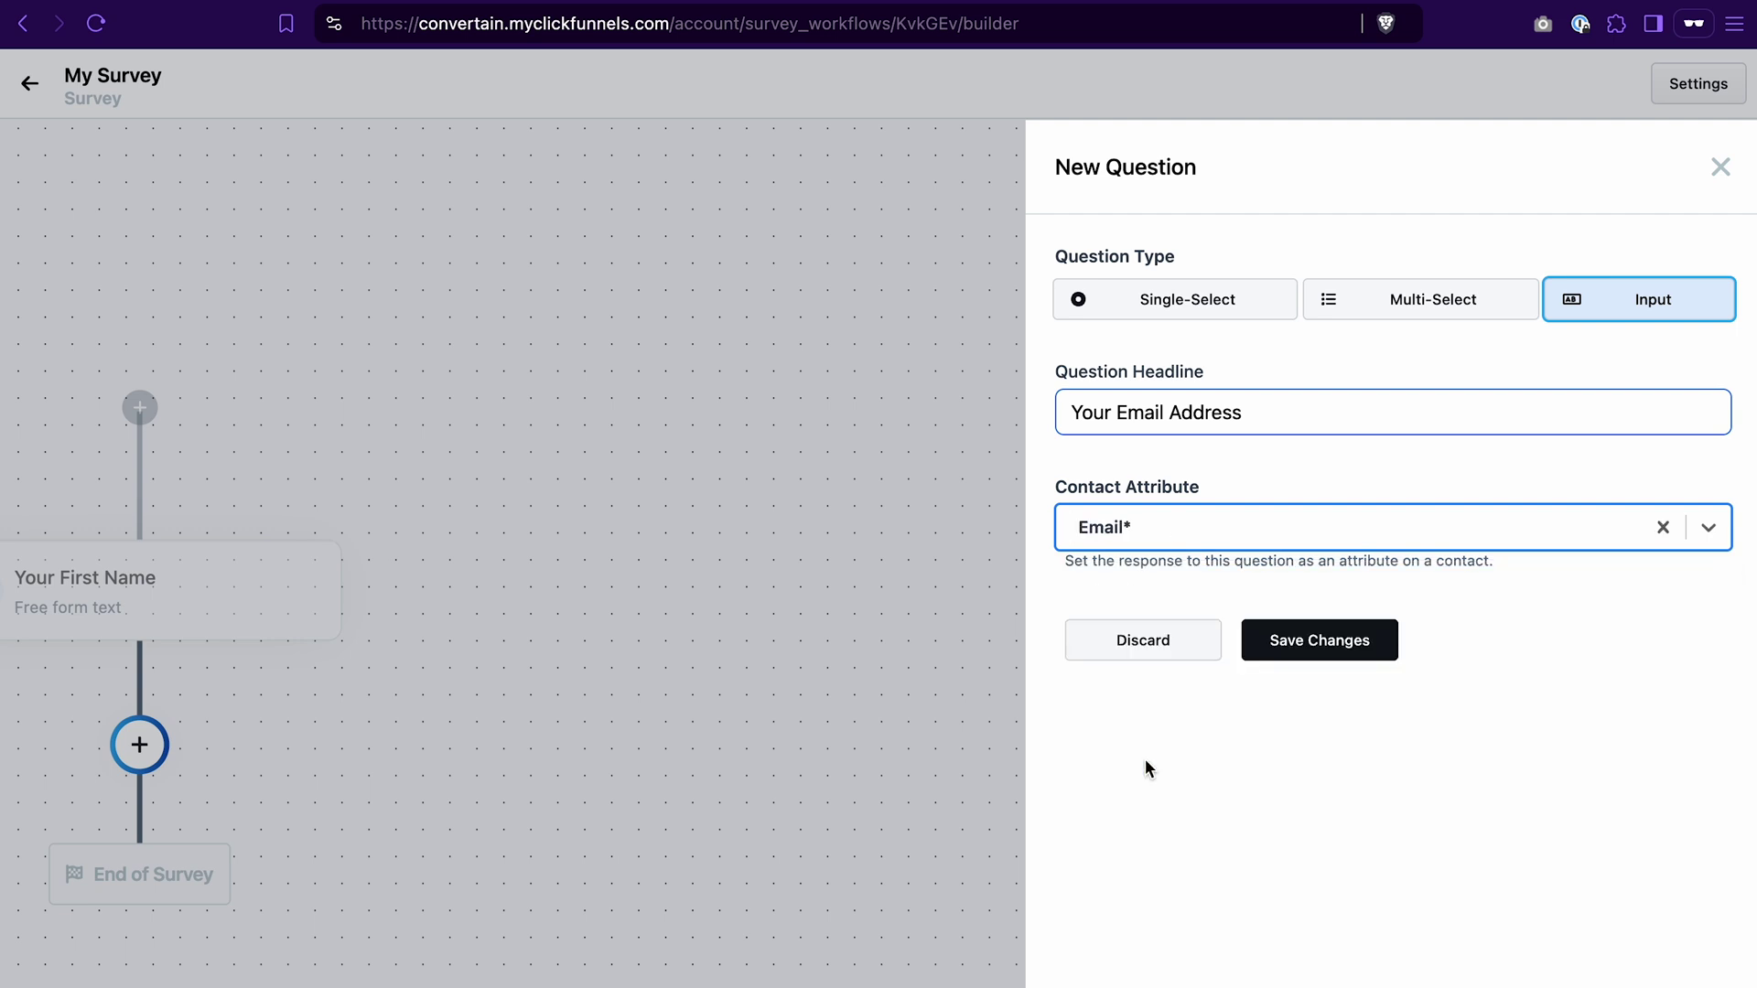
left_click(1329, 651)
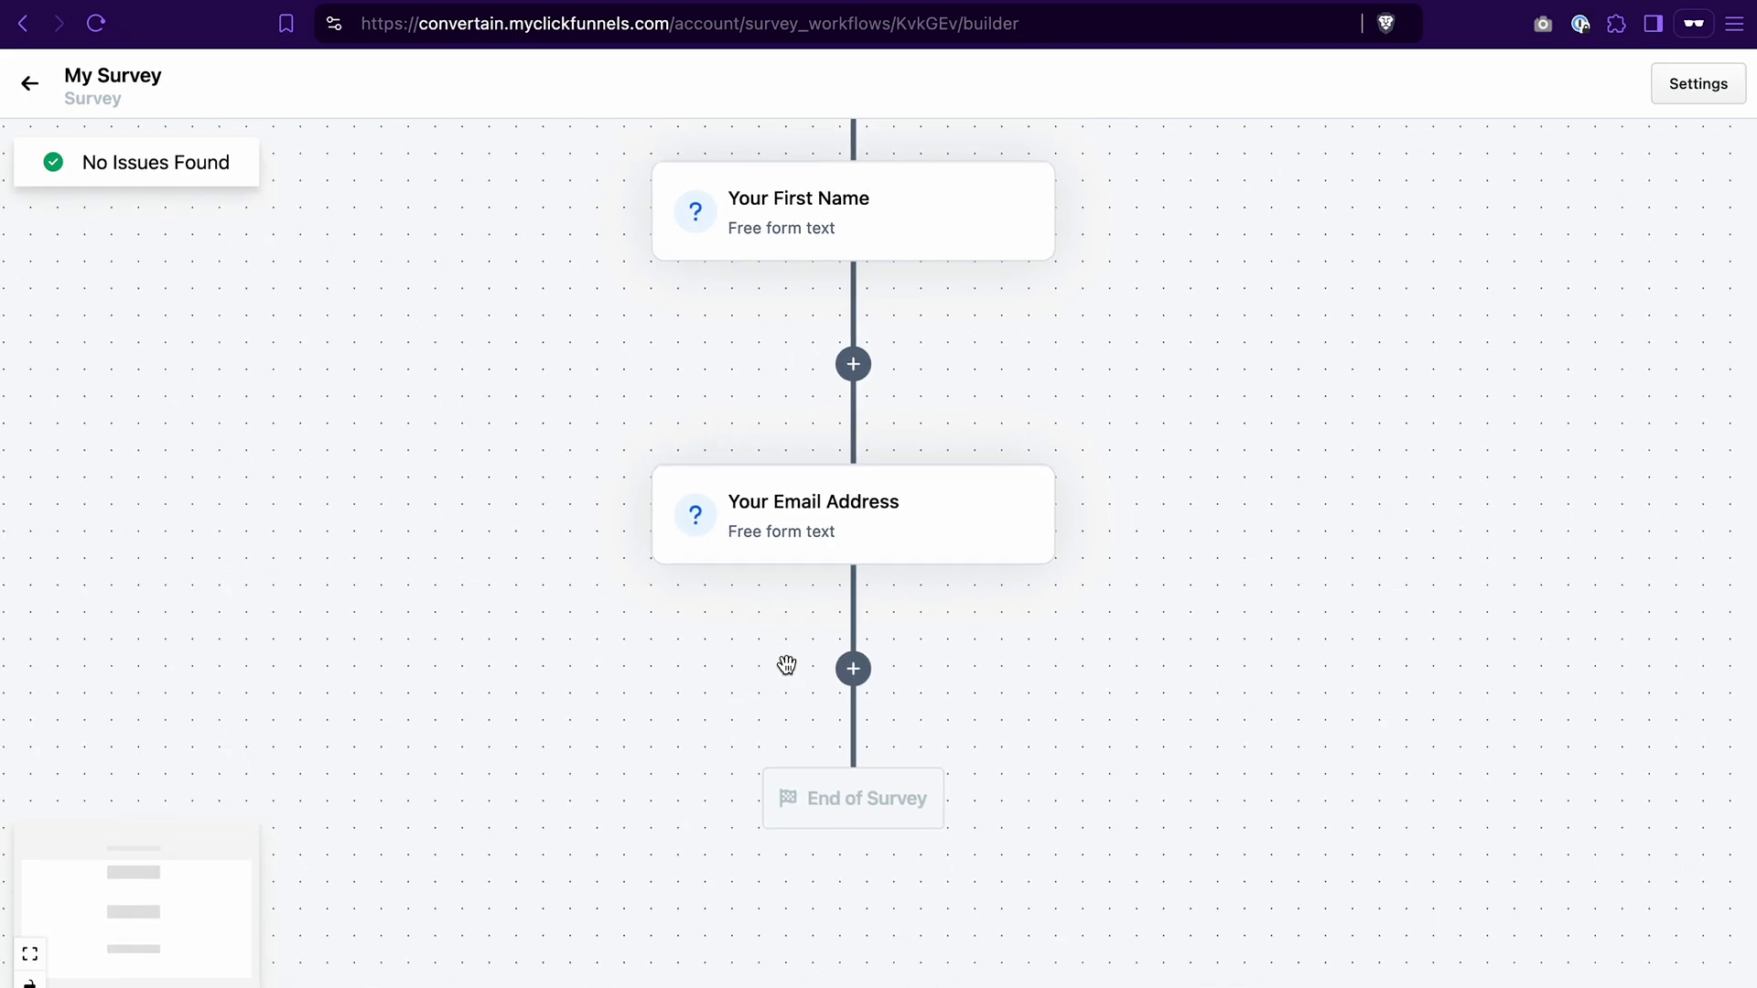
Step: Add a Single-Select question headed 'How many steps do you walk per day?'
left_click(853, 669)
left_click(986, 648)
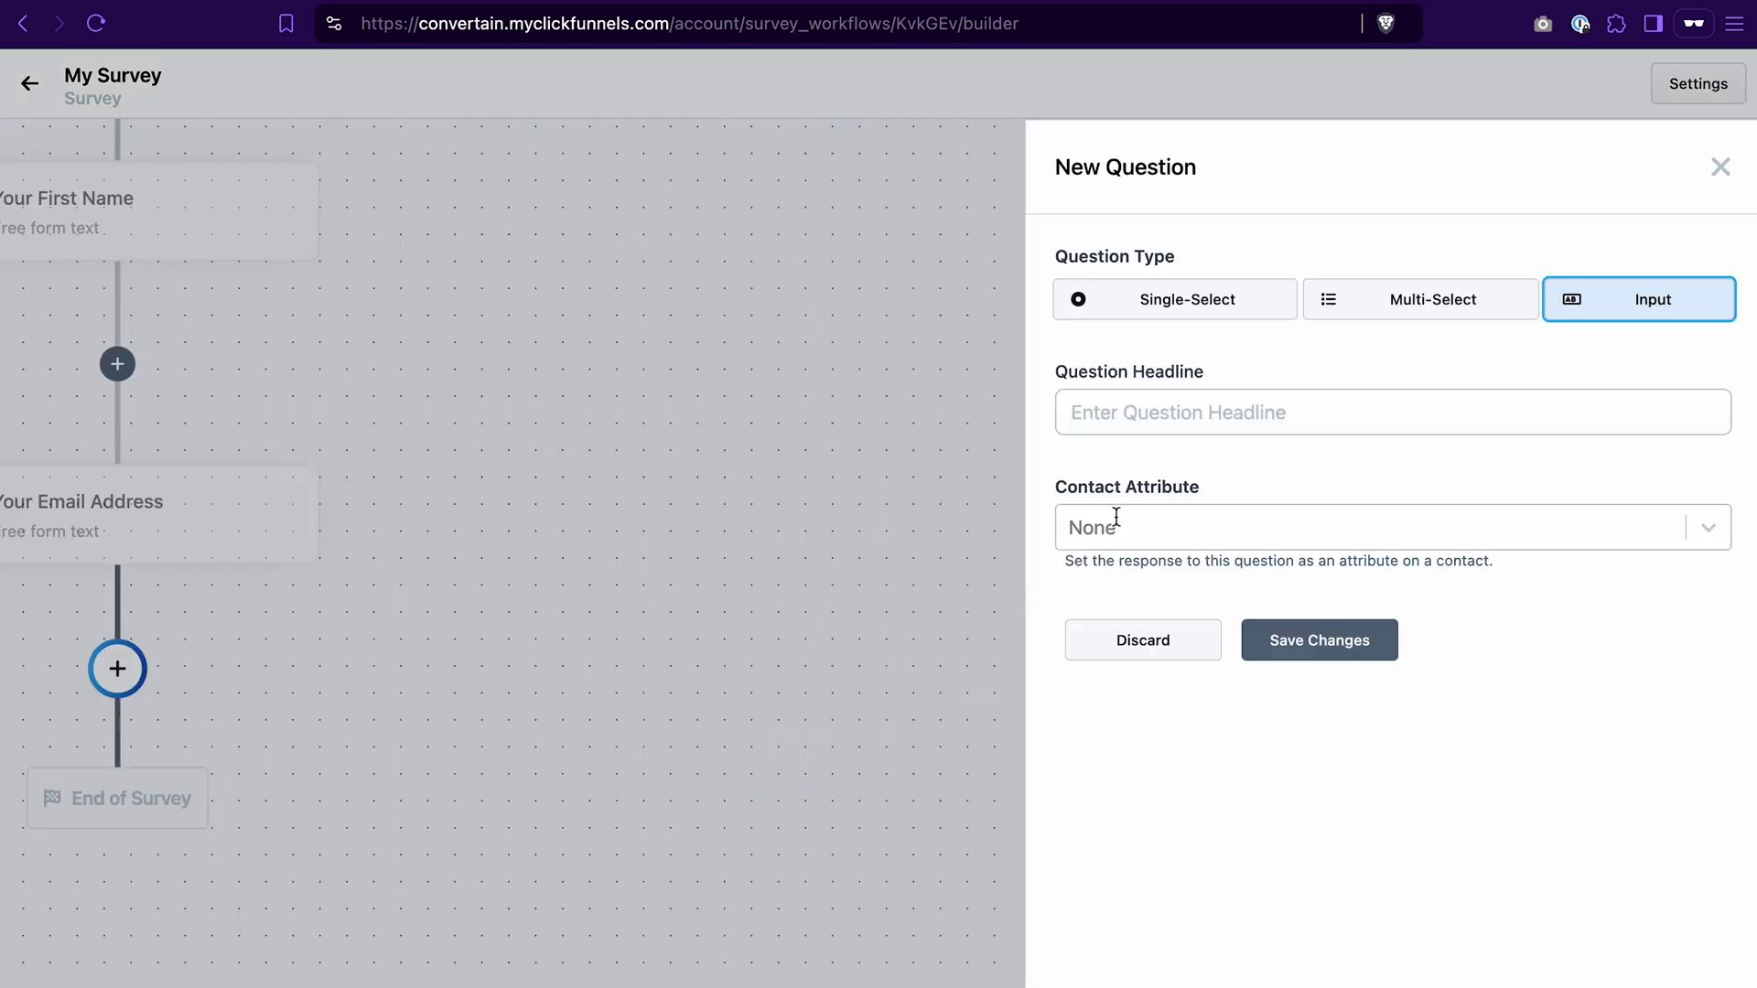
left_click(1171, 309)
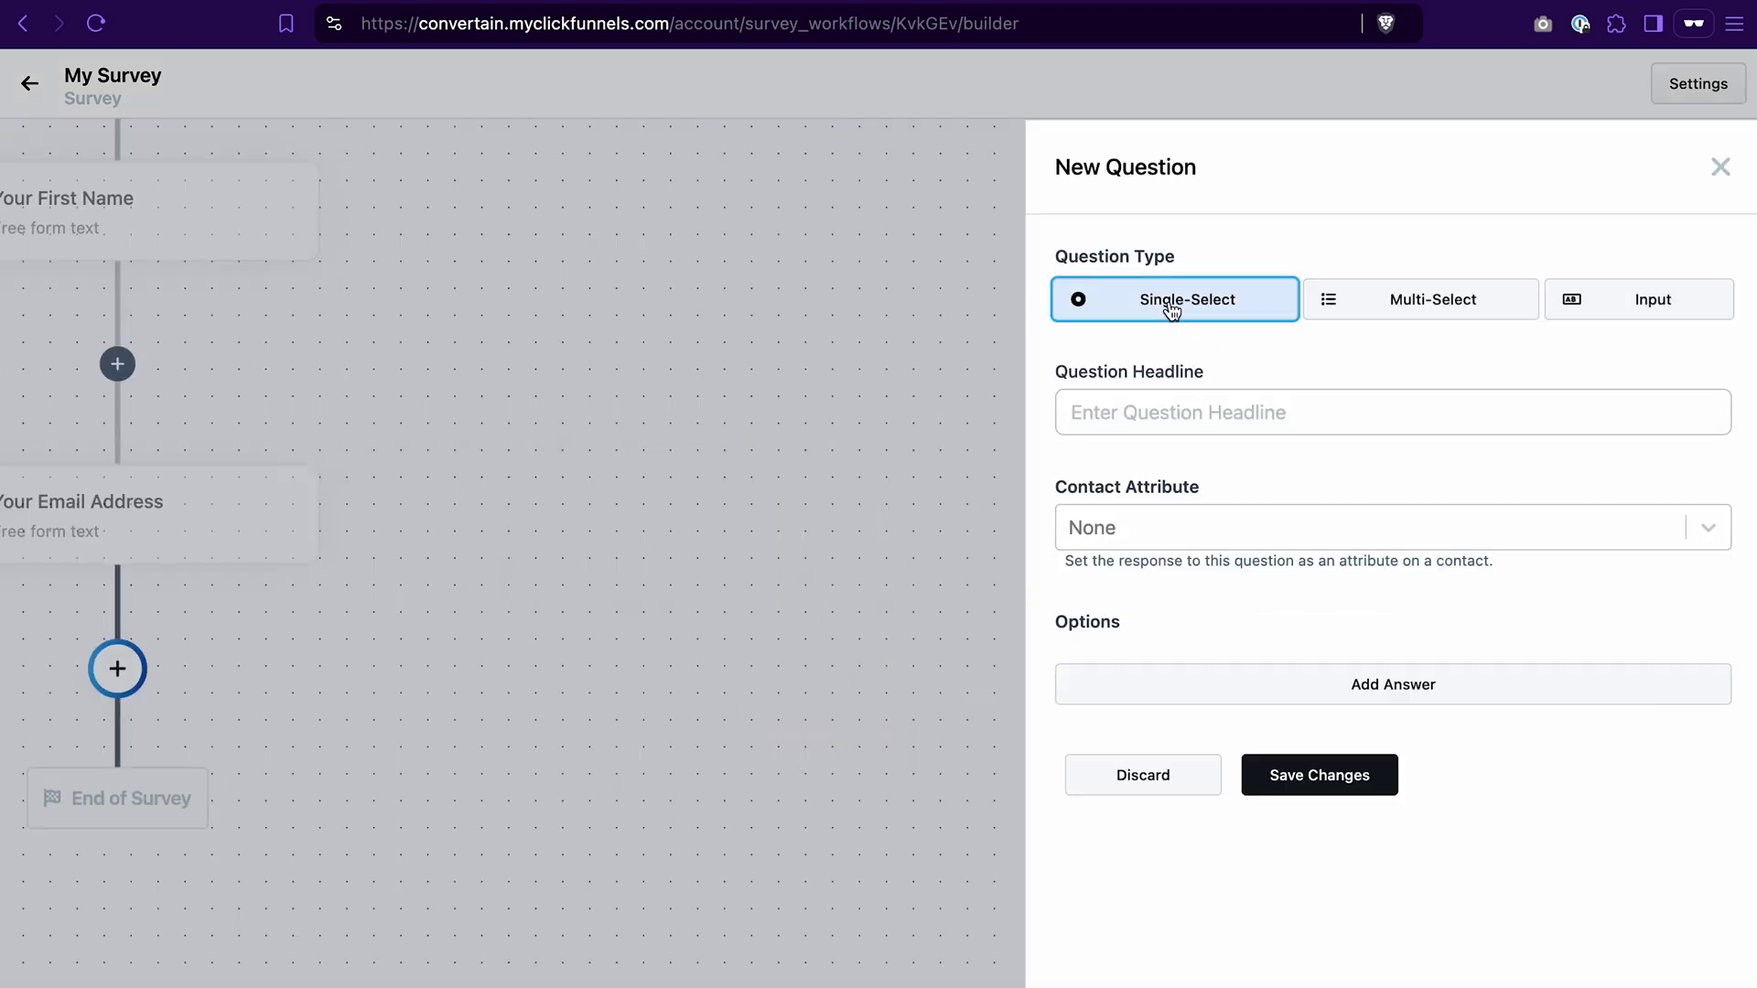
left_click(1168, 395)
type("How many steps do you walk per day?")
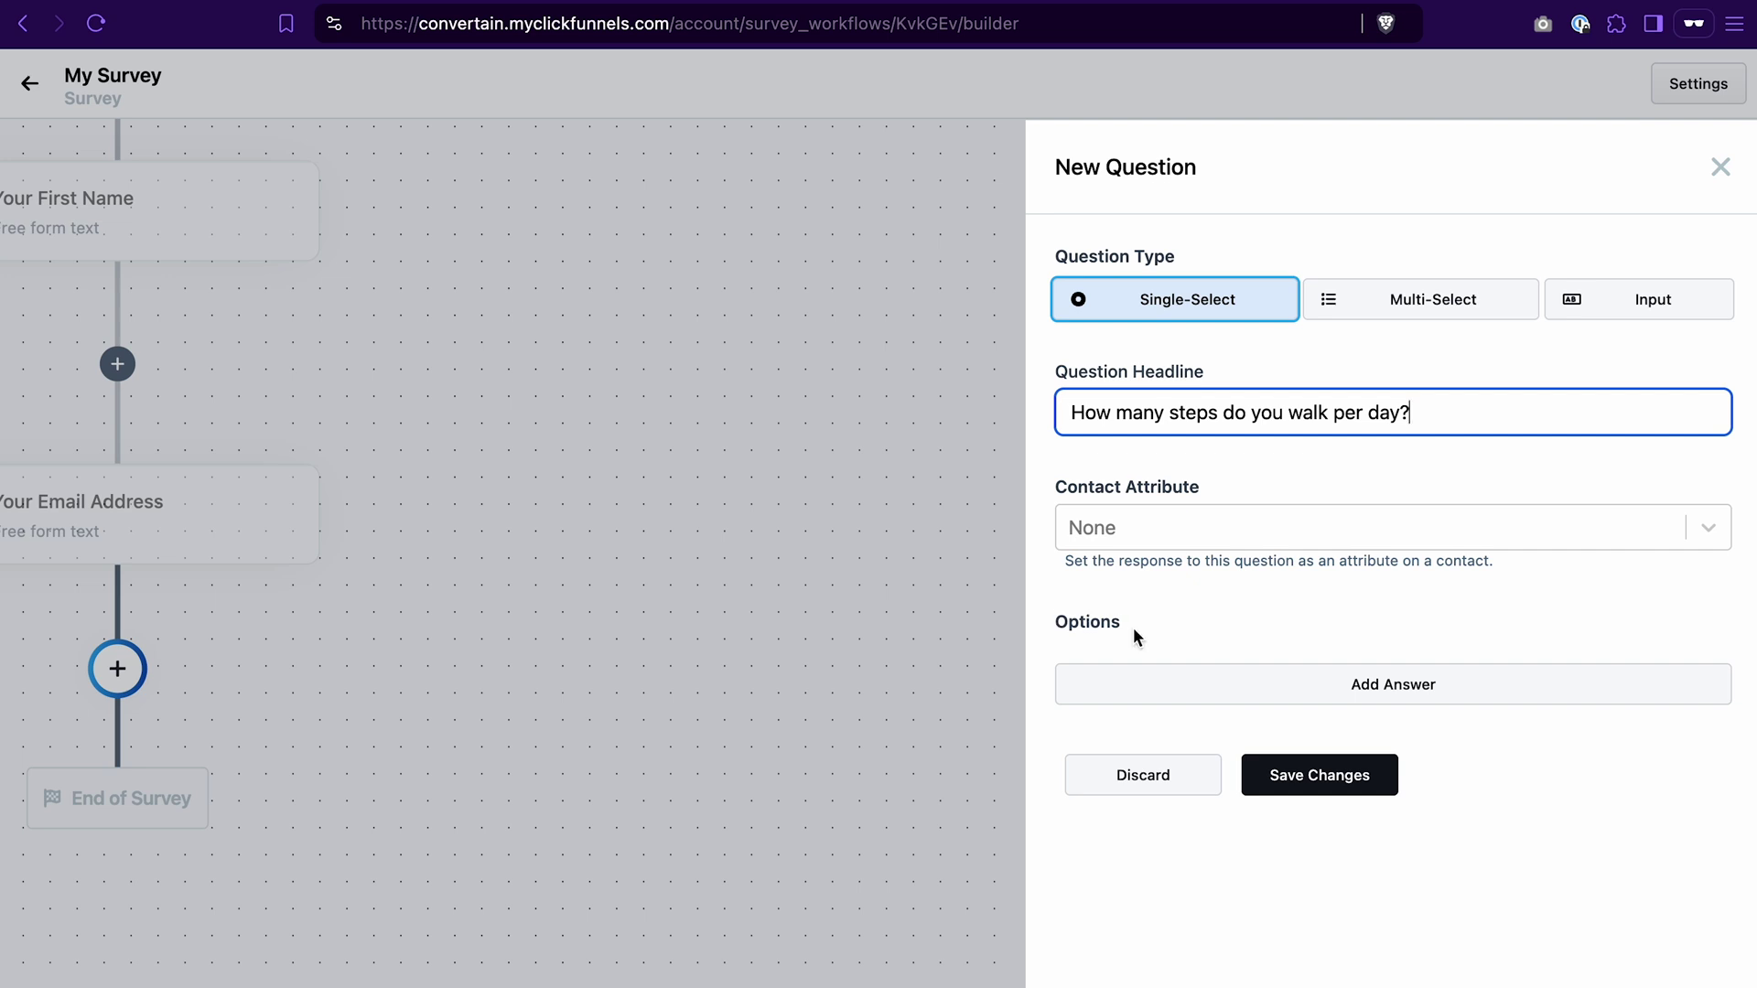
Step: Give it answers Answer 1, Answer 2 and Answer 3, then save it
left_click(1236, 685)
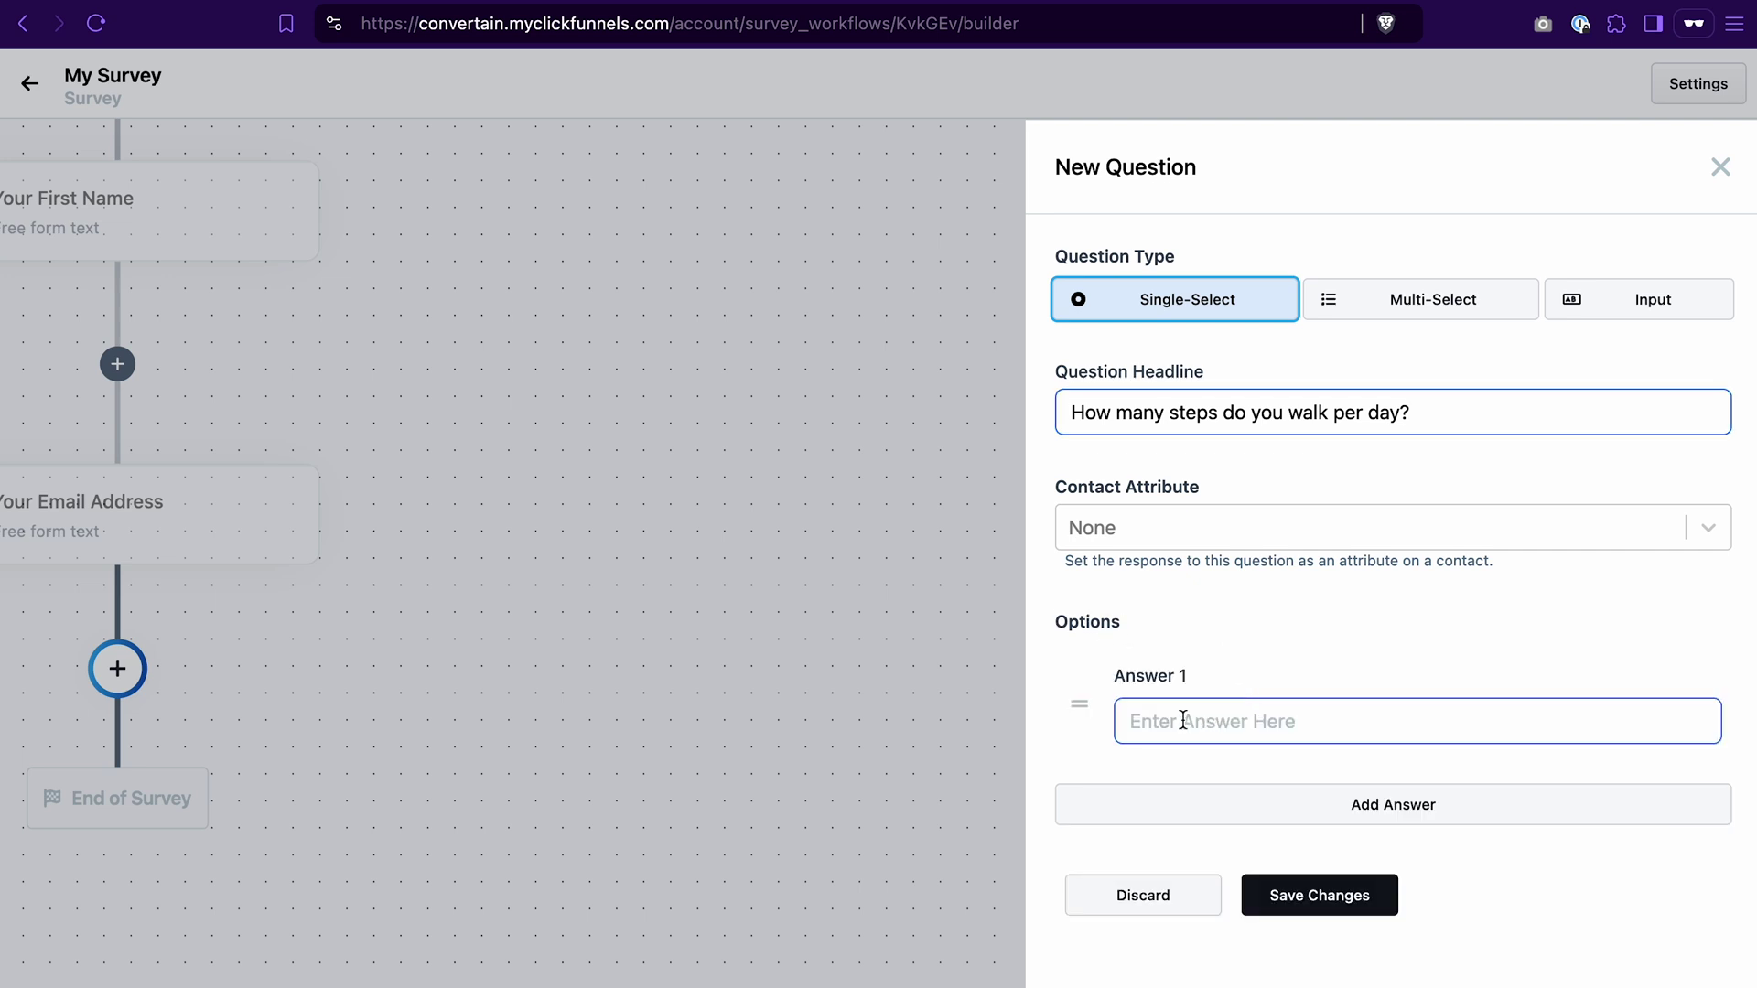
type("Answer 1")
left_click(1272, 805)
type("Answer 2")
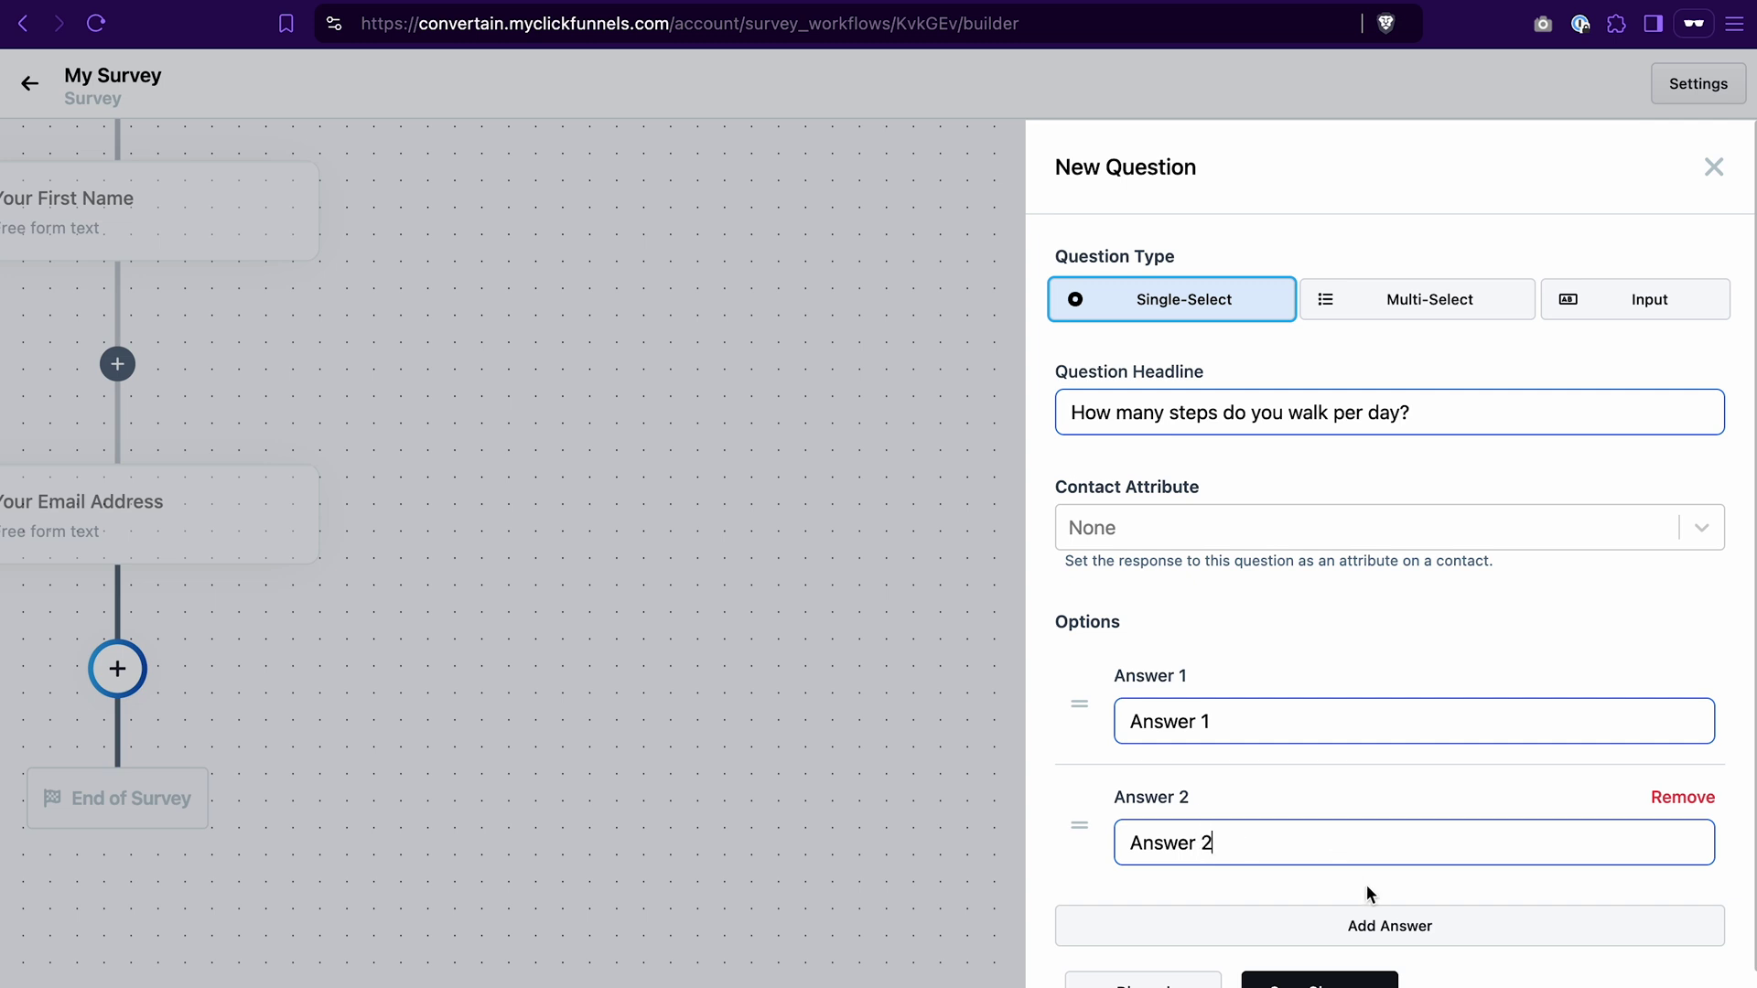
left_click(1393, 927)
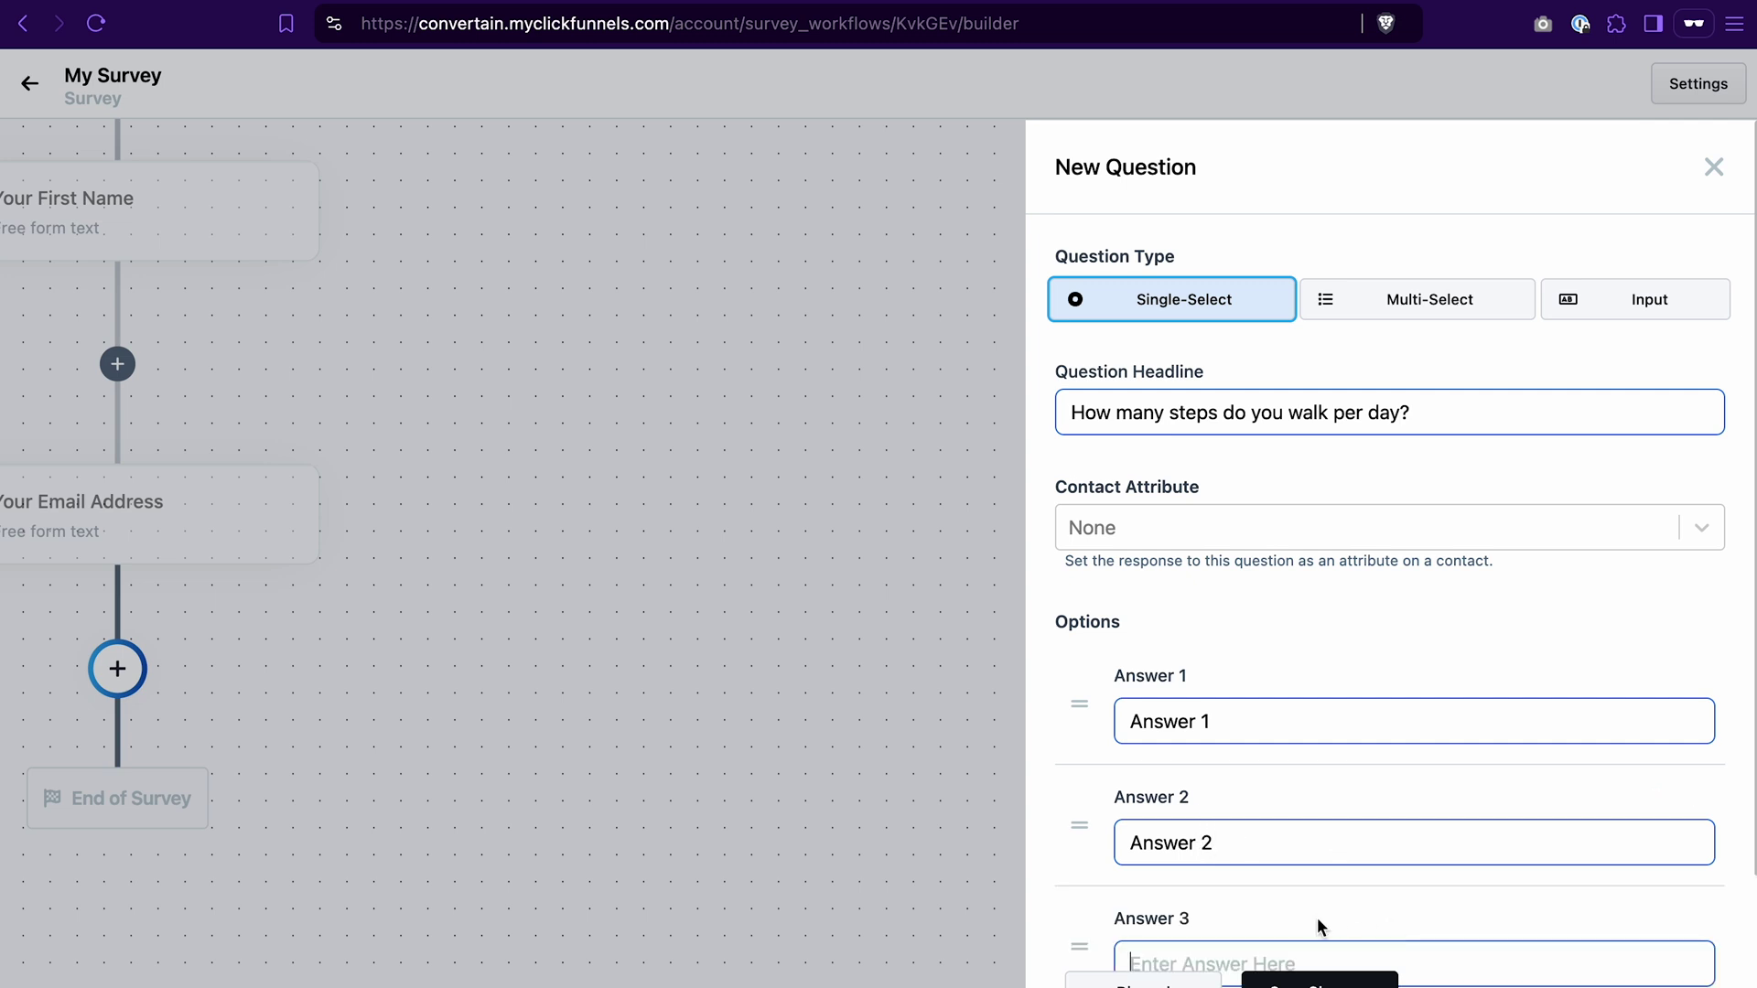
type("Answer 3")
left_click(1395, 924)
type("Answer 4")
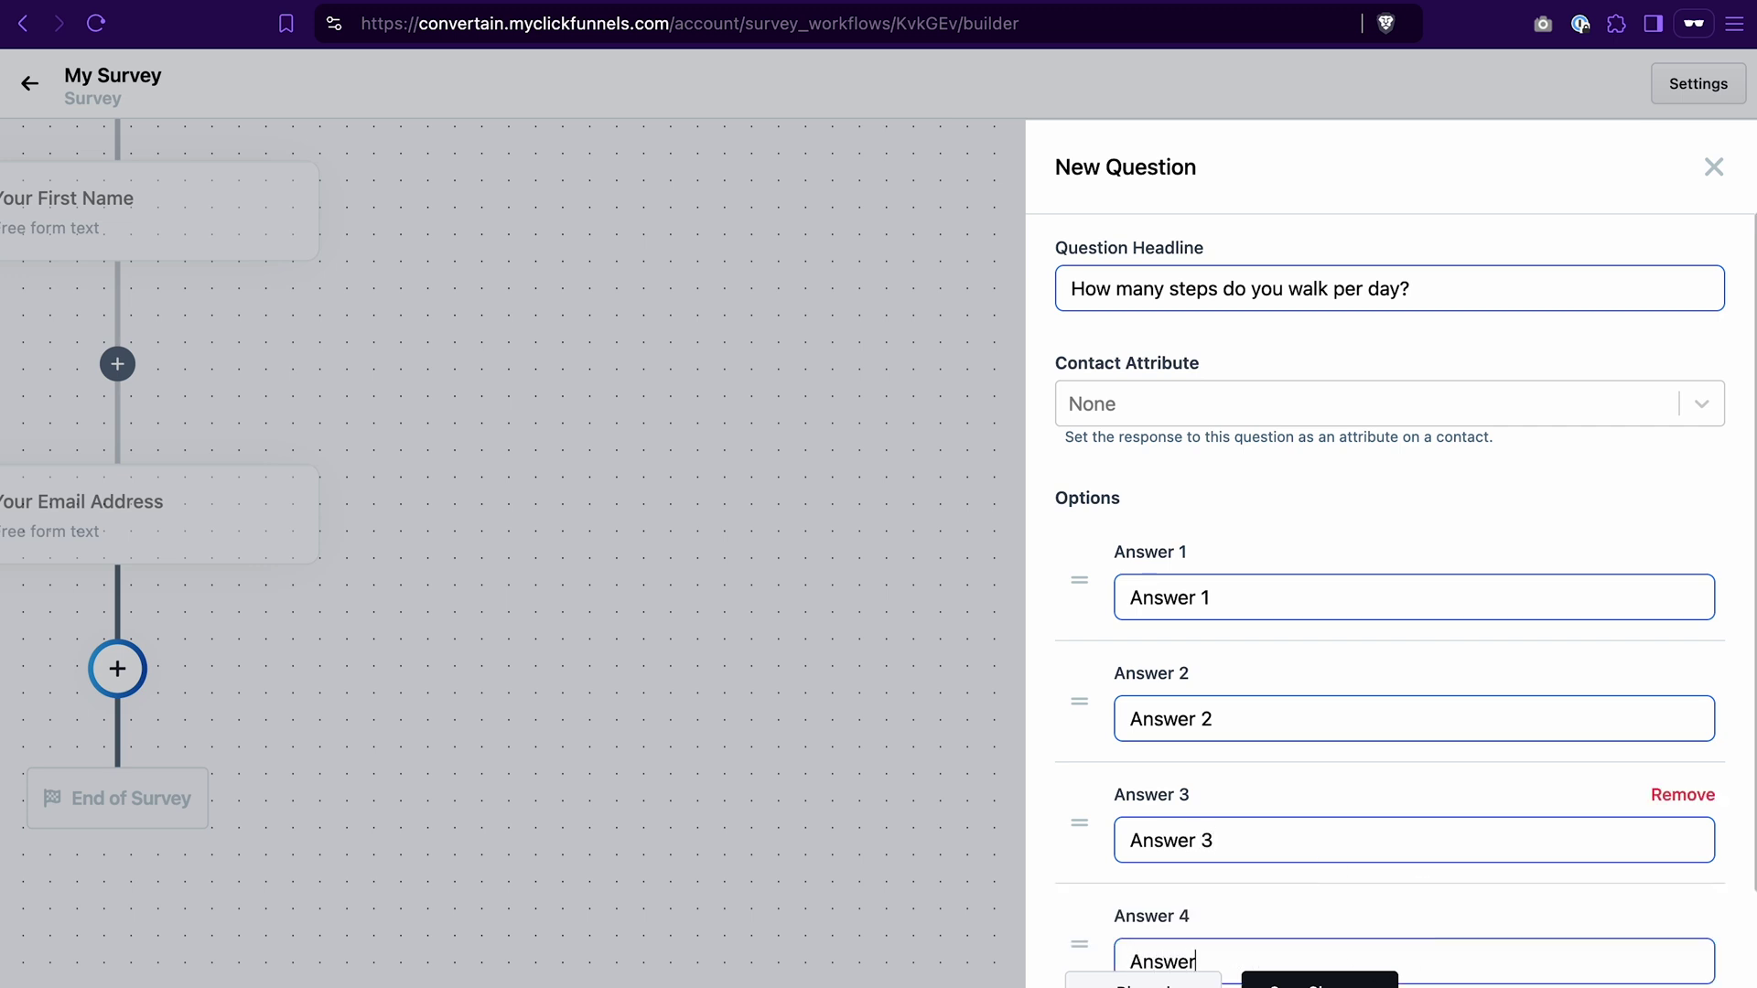
scroll(1586, 838, "down", 3)
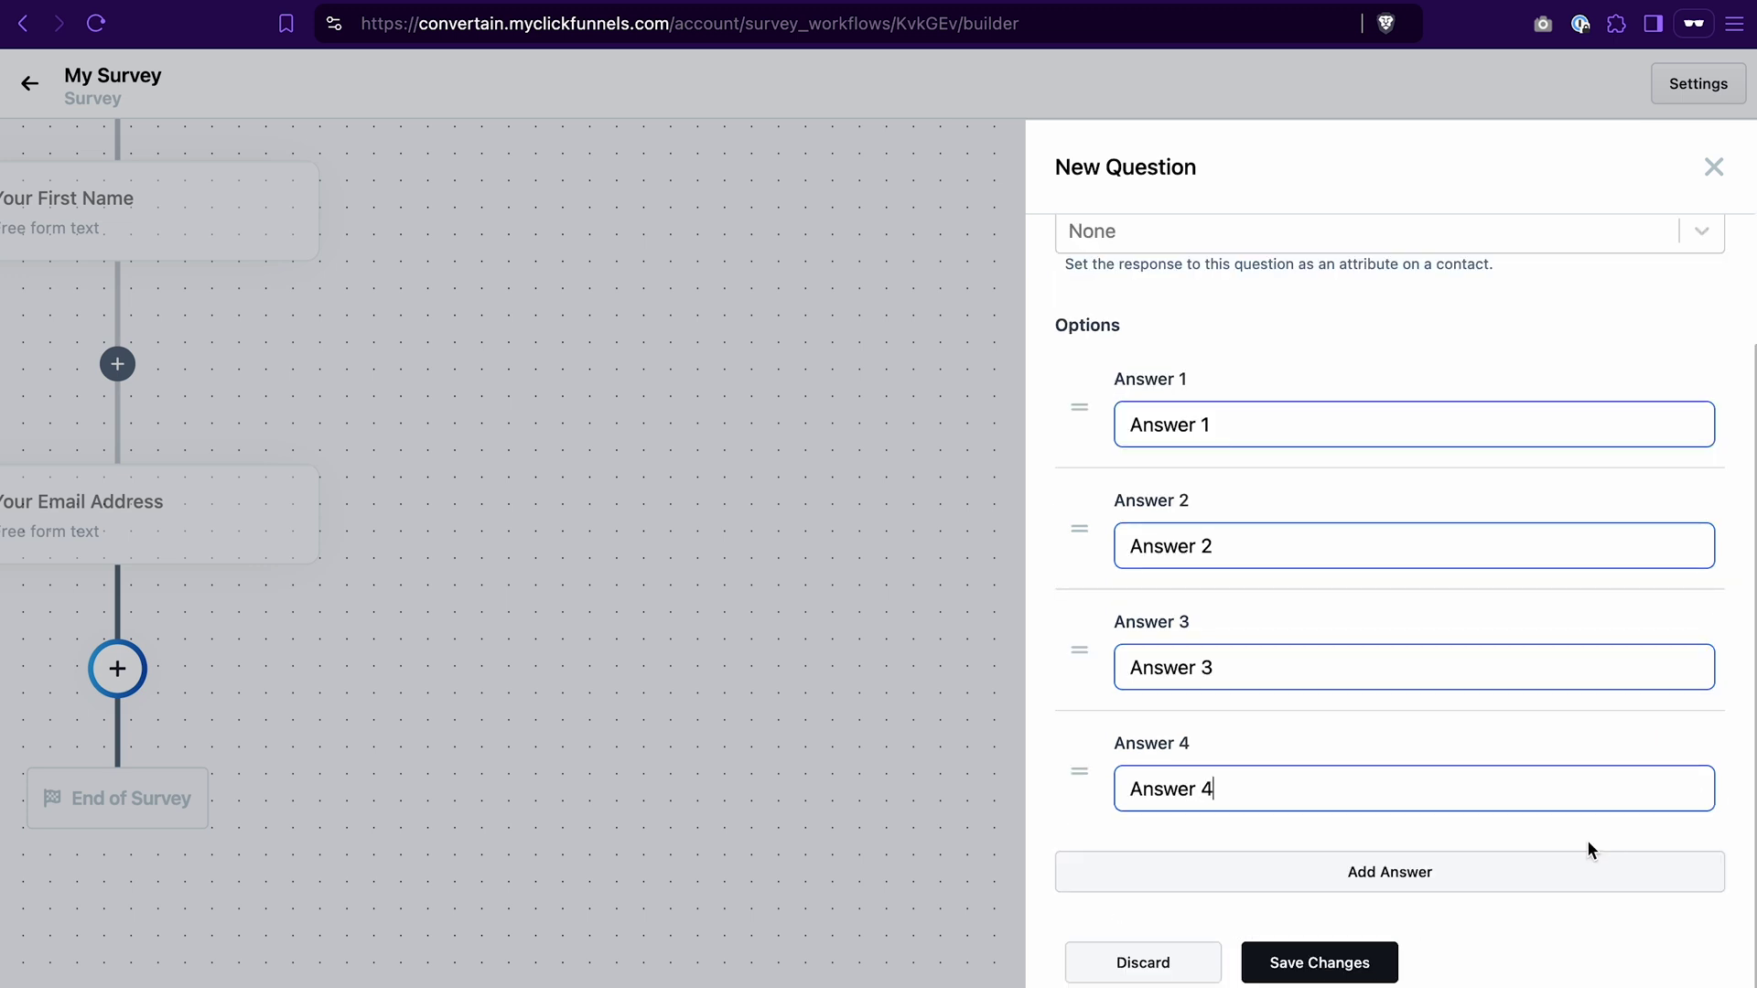
left_click(1680, 746)
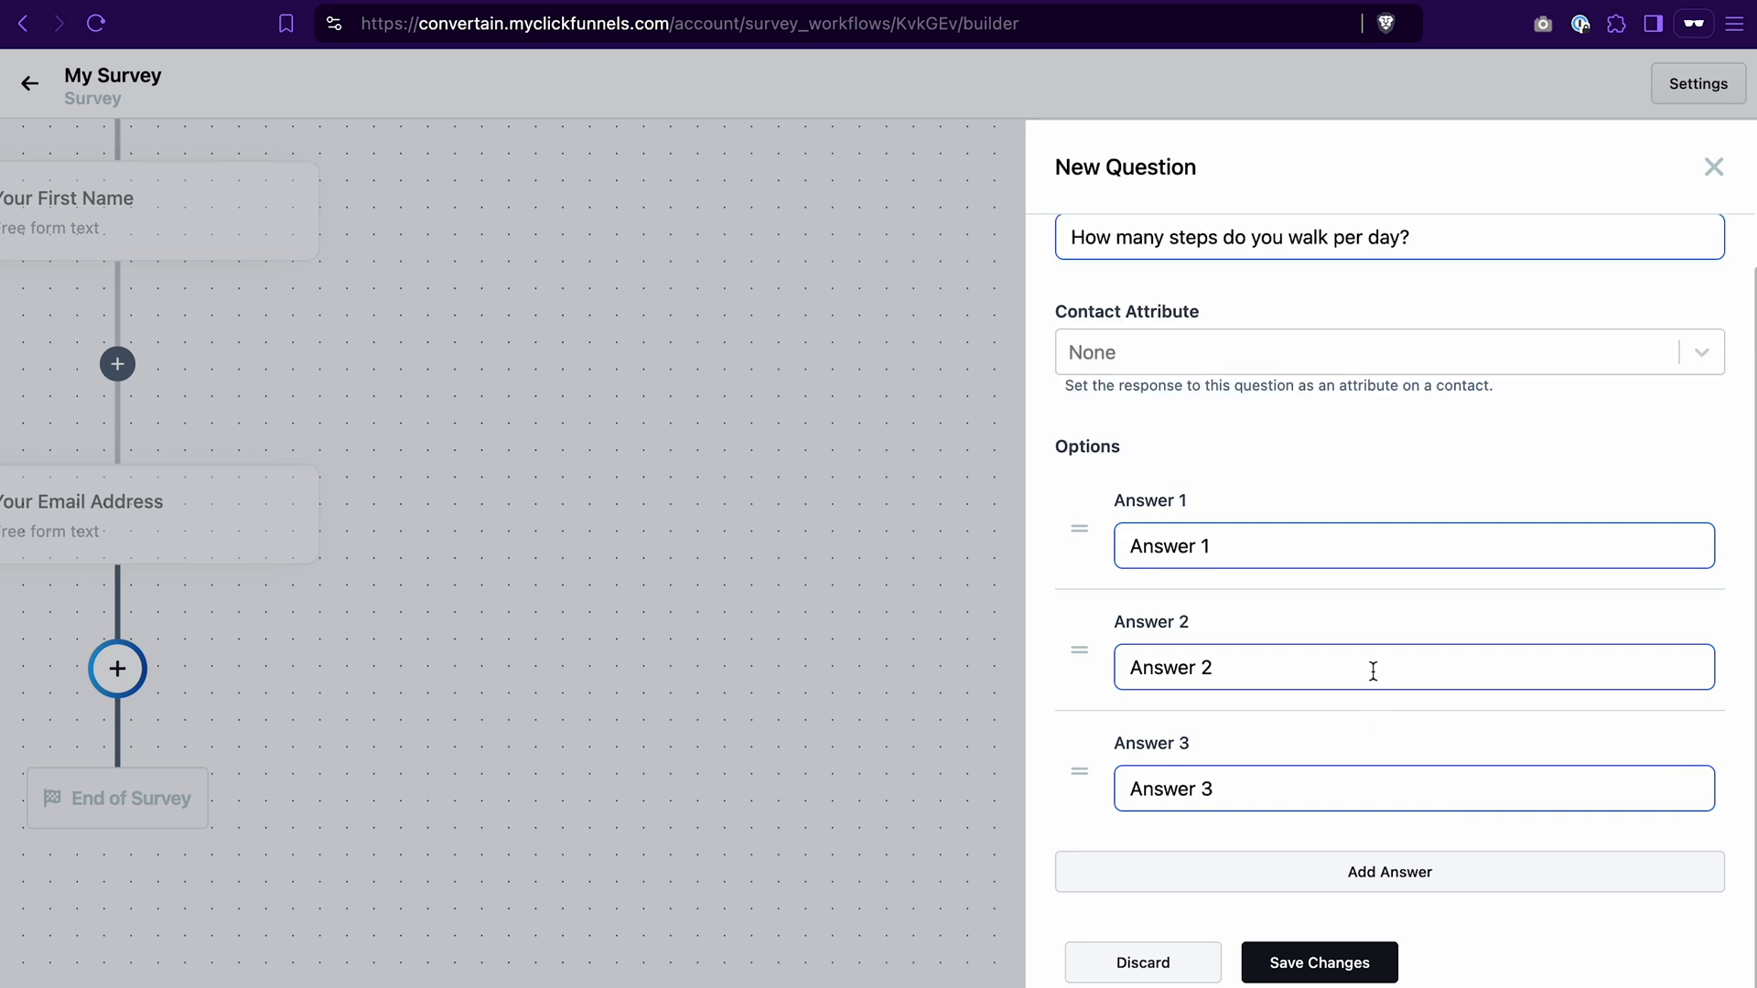
left_click(1316, 961)
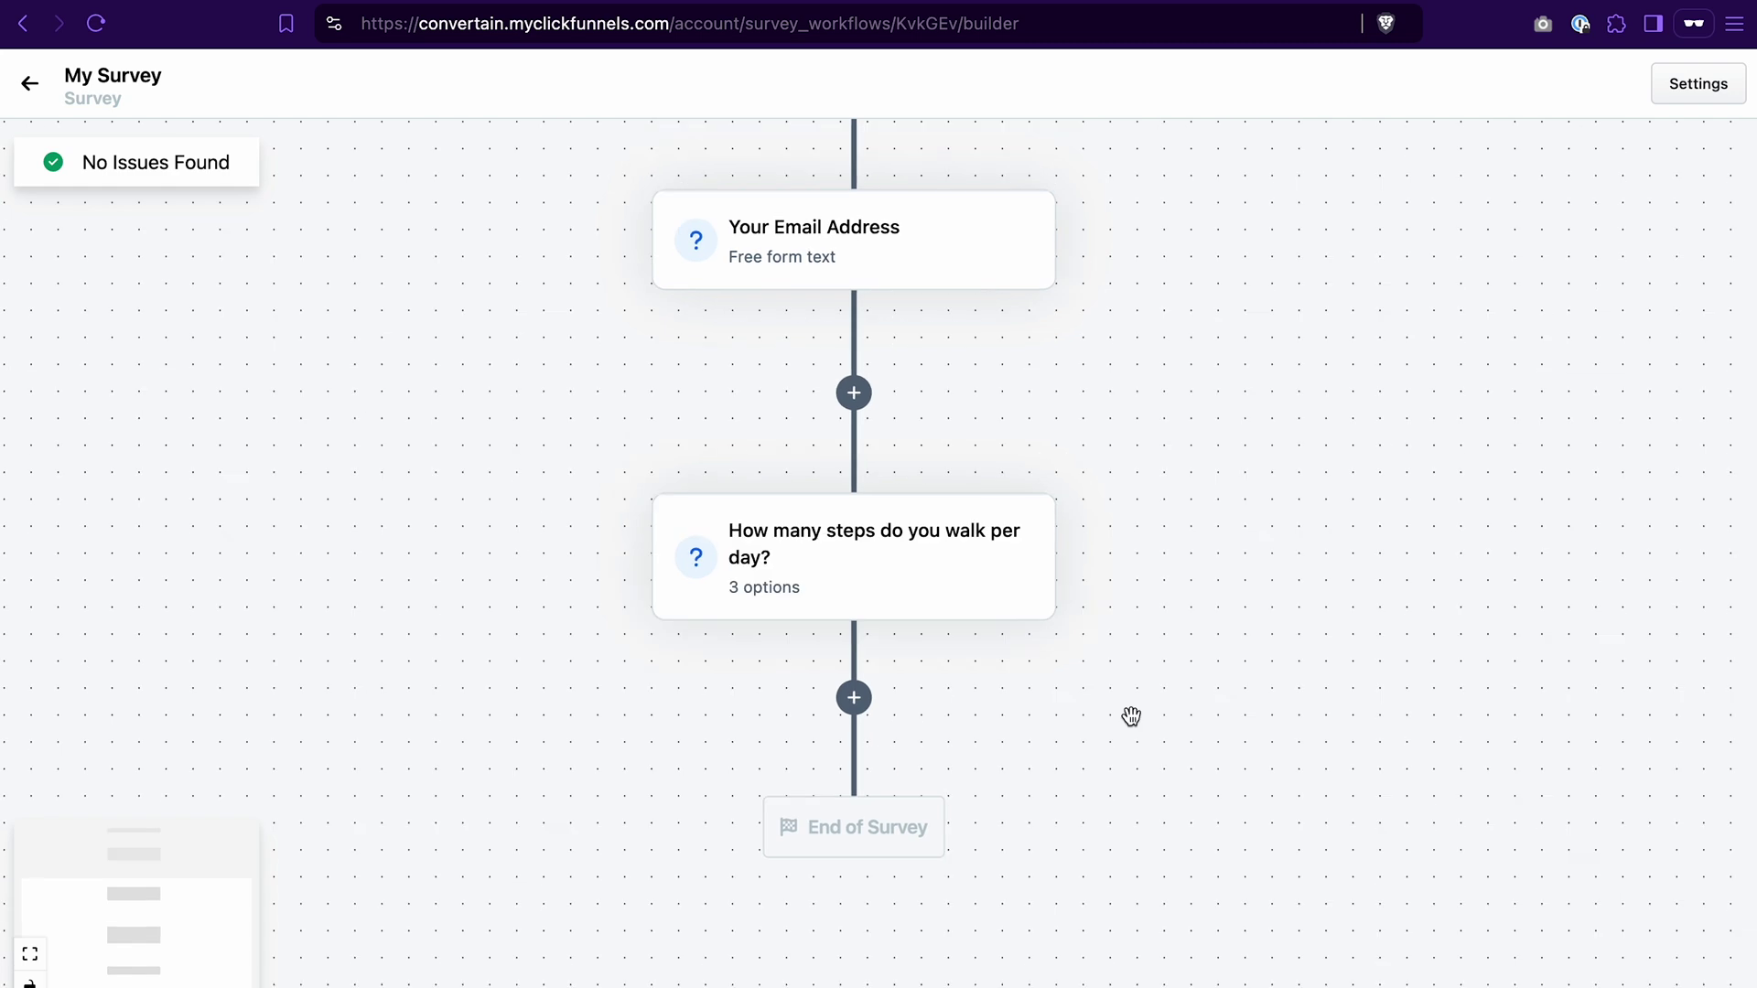
Step: Add a Multi-Select question headed 'What kind of sport activities do you enjoy?'
left_click(854, 700)
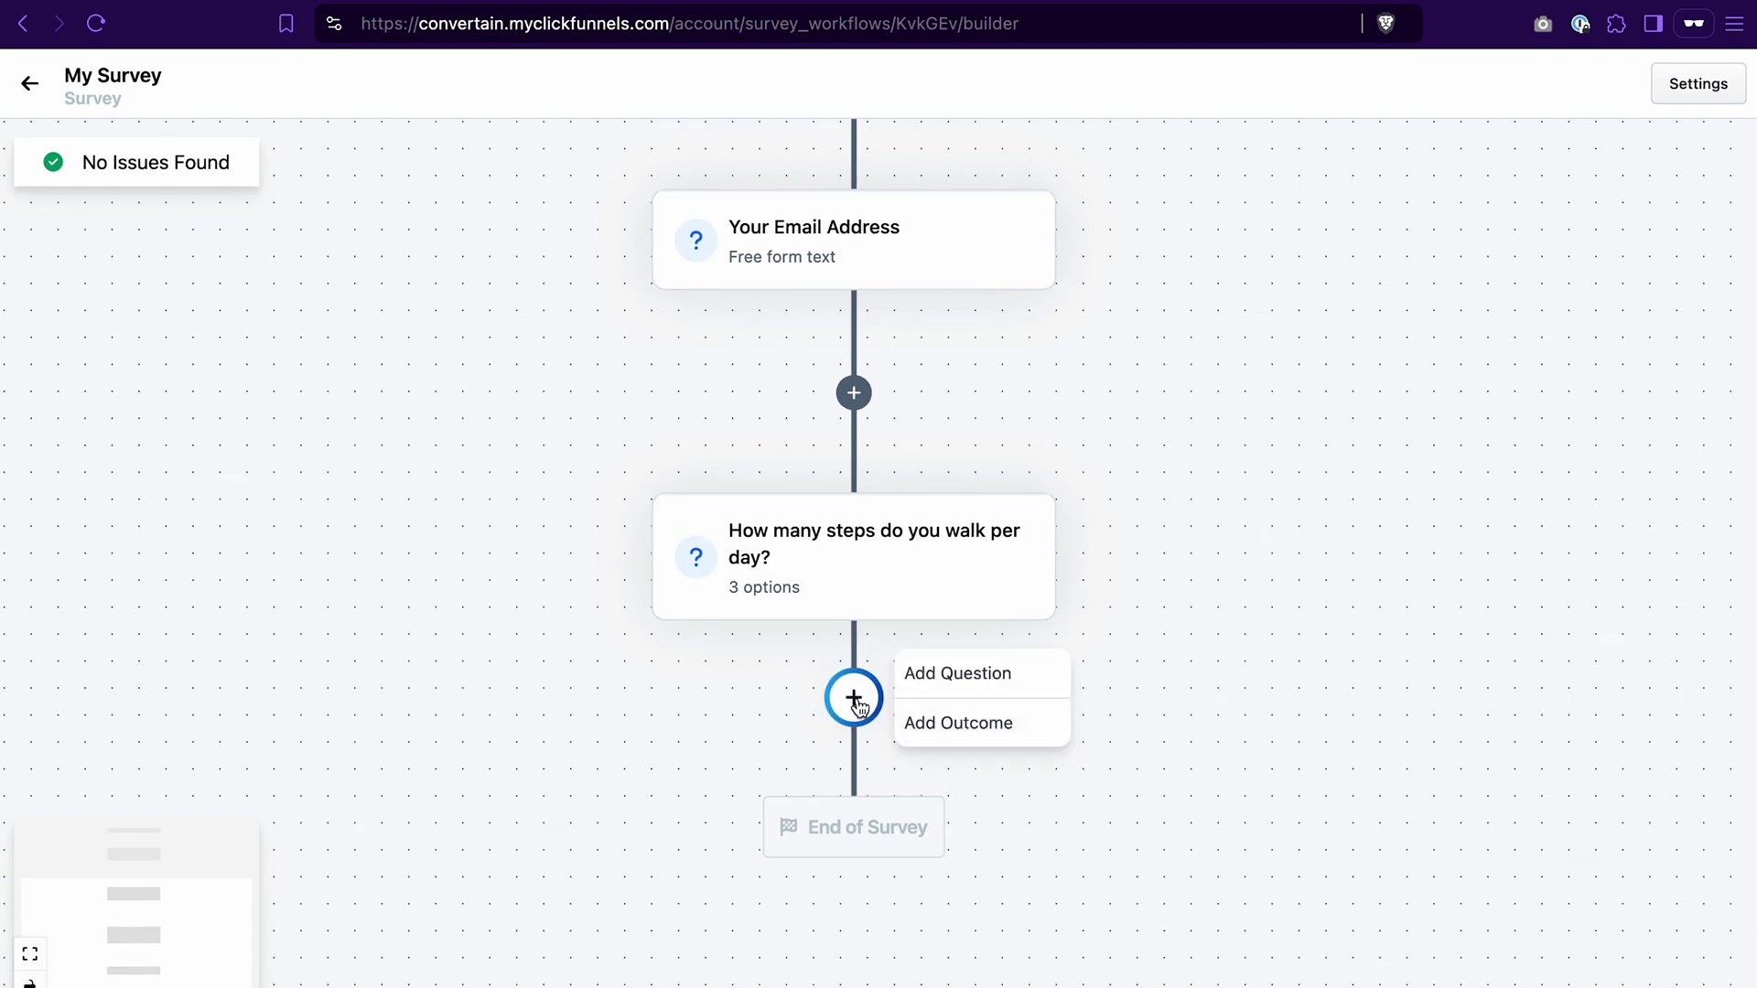
left_click(956, 675)
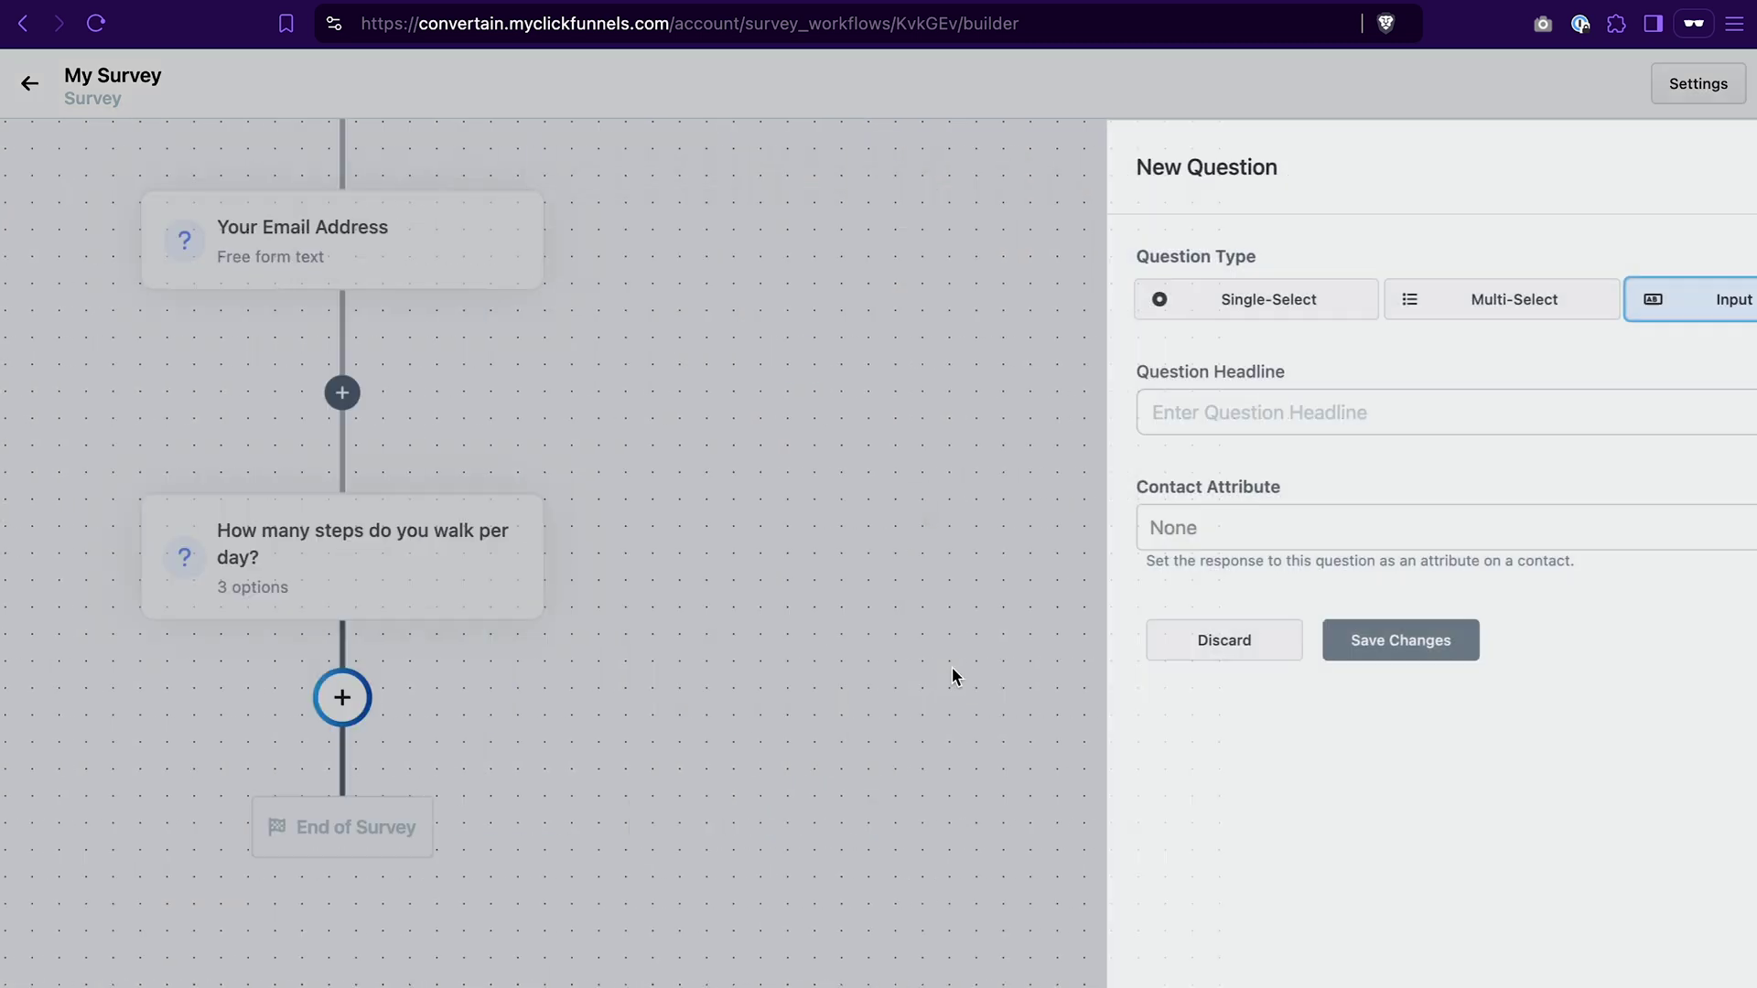
left_click(1445, 312)
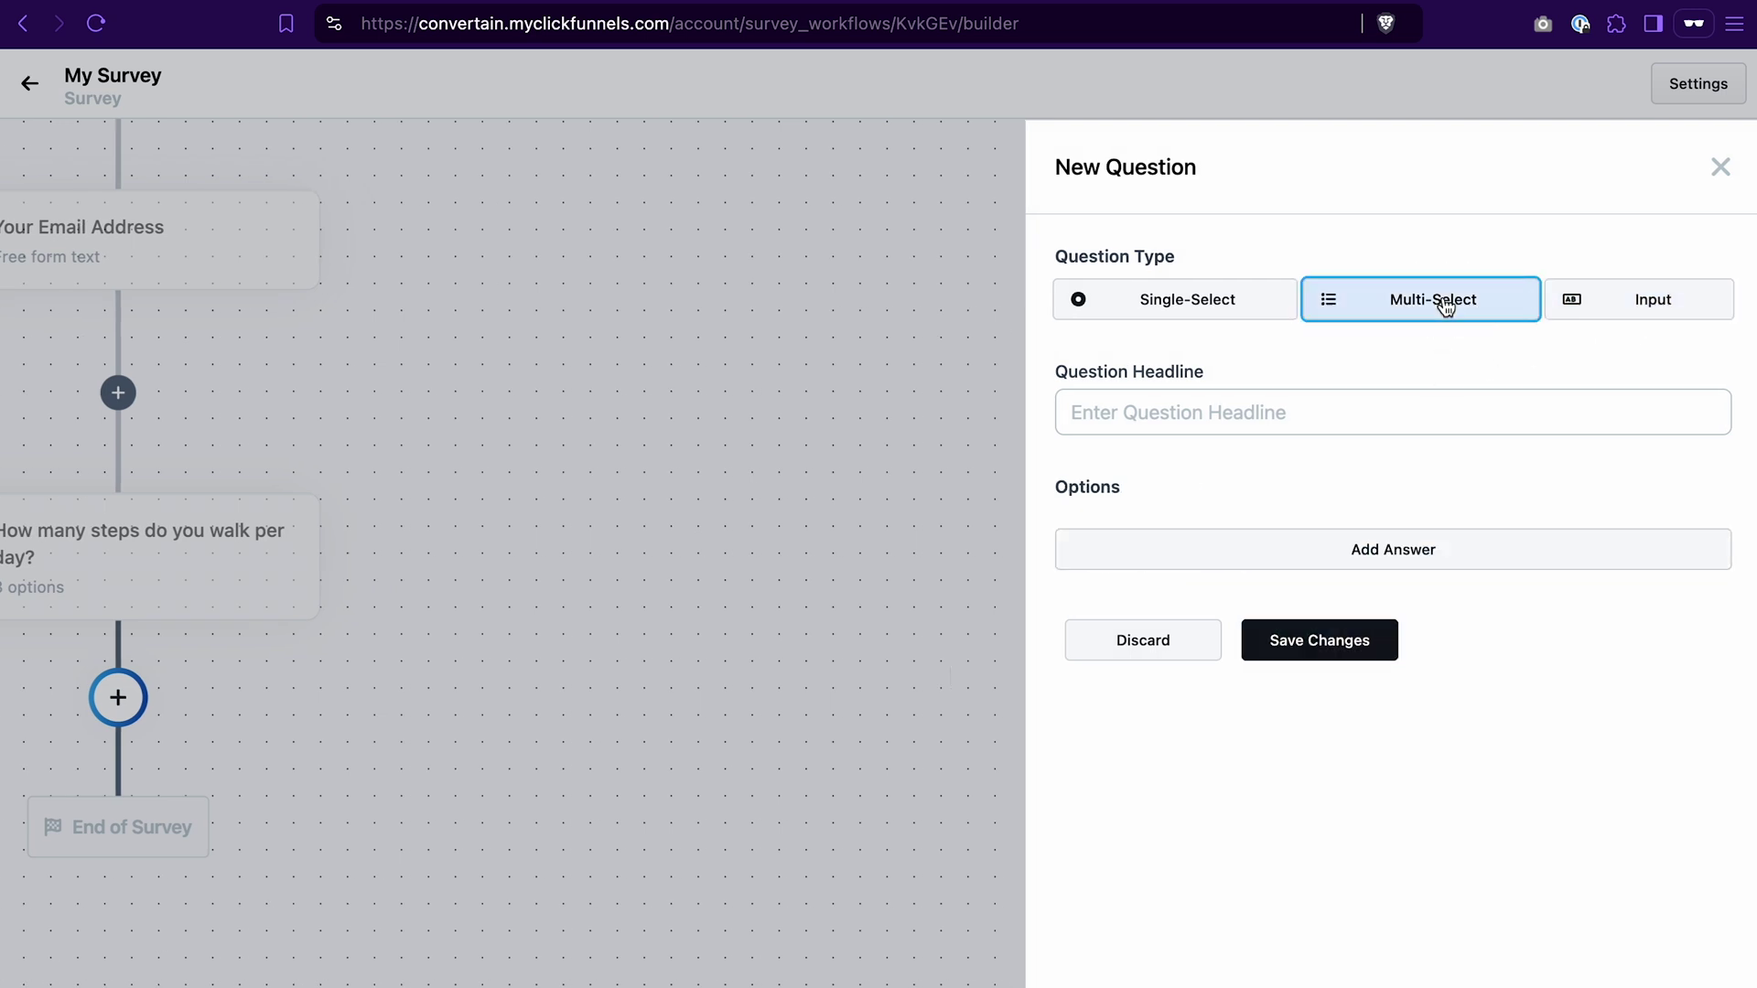
left_click(1299, 411)
type("What kind of sport activities do you enjoy?")
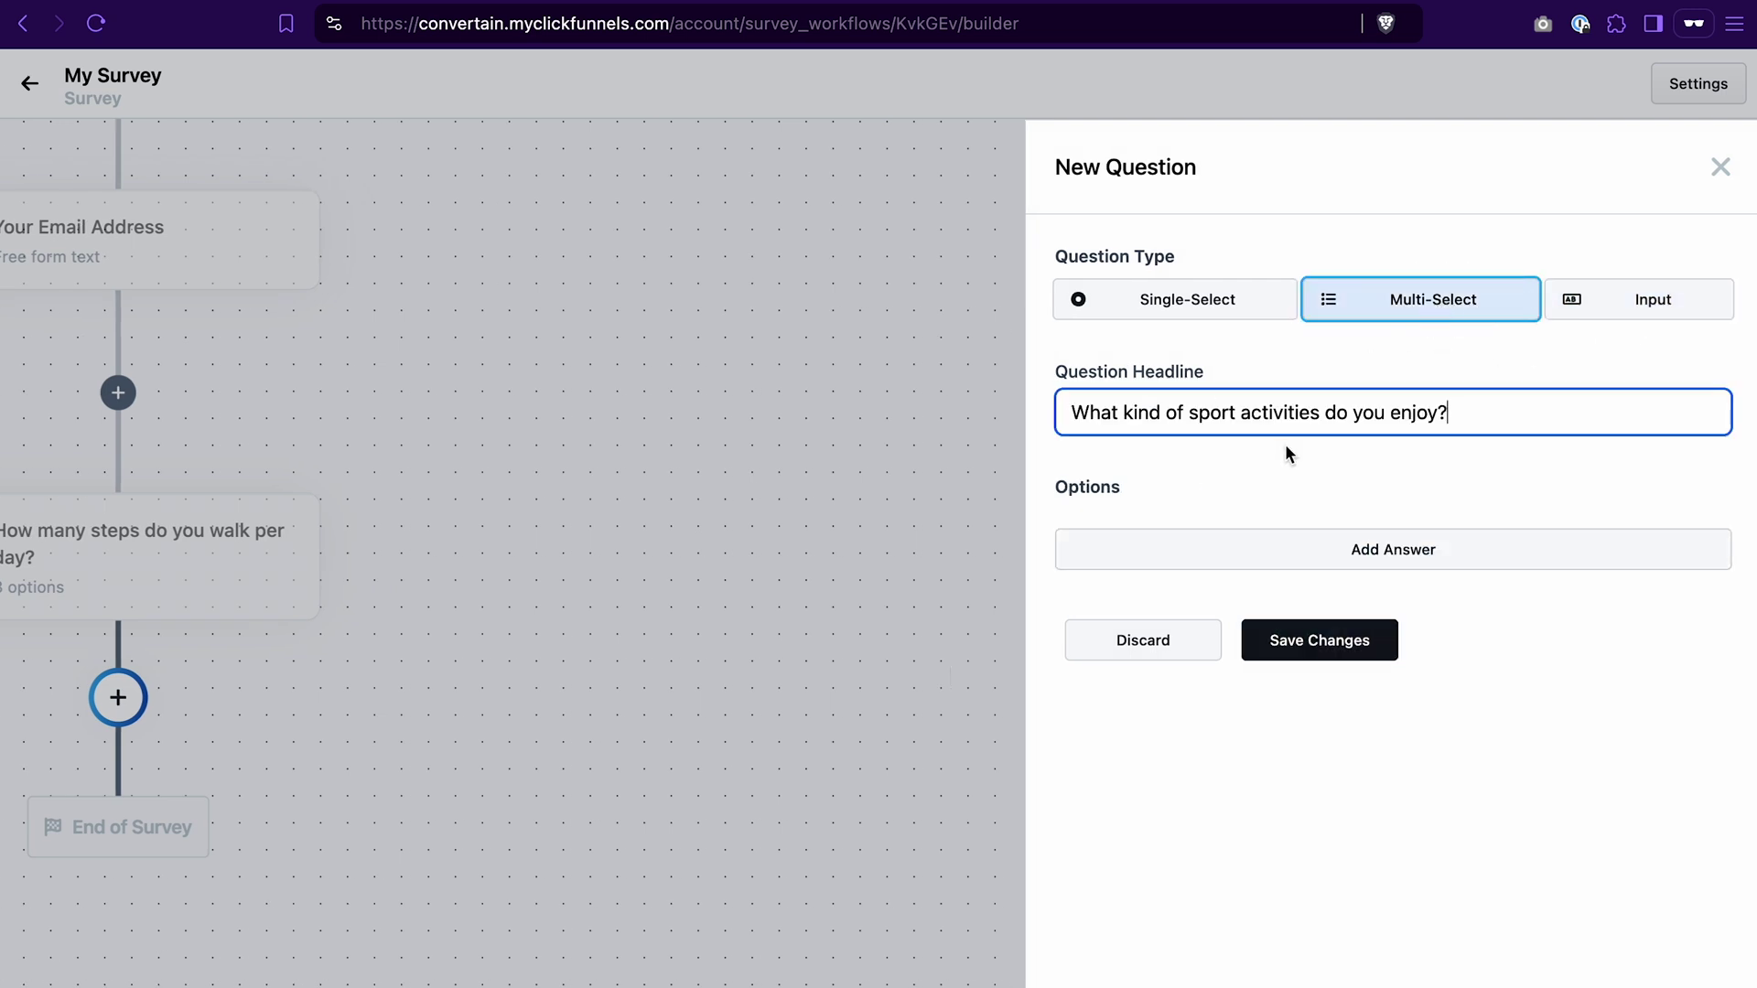
Step: Give it answers Answer 1 to Answer 4 and save the question
left_click(1364, 553)
type("Answer 1")
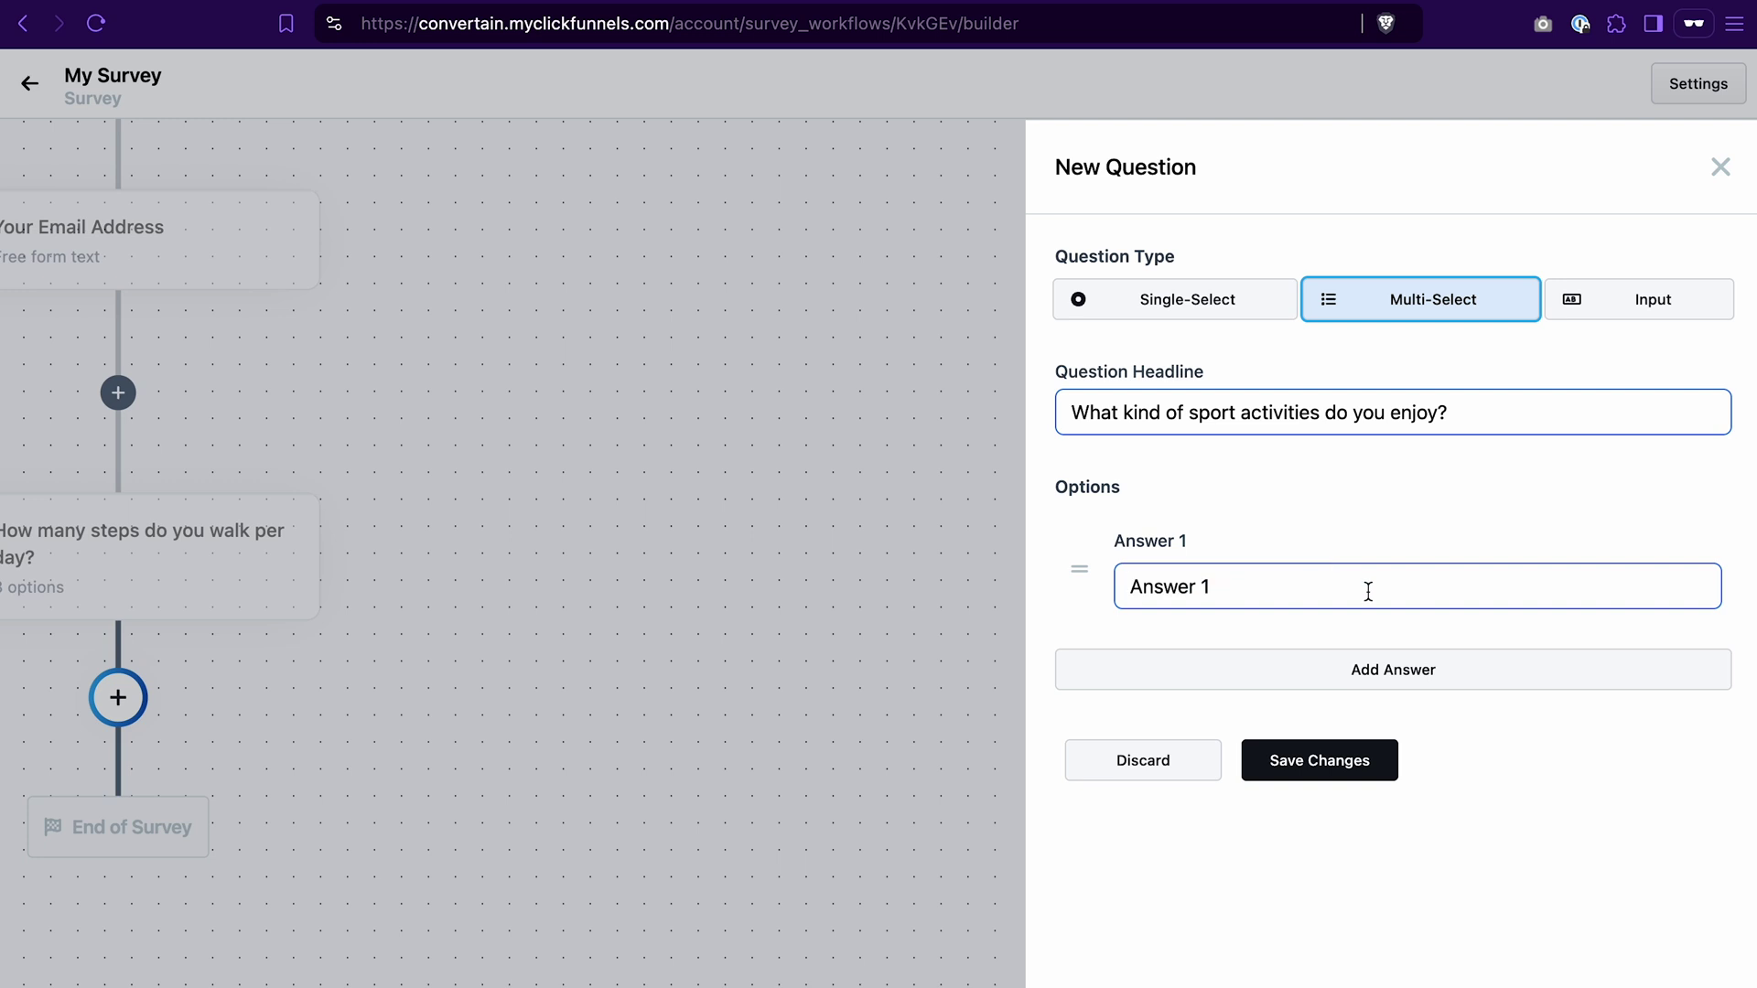
left_click(1360, 669)
type("Answer 2")
left_click(1263, 804)
type("Answer 3")
left_click(1335, 889)
type("Answer 1")
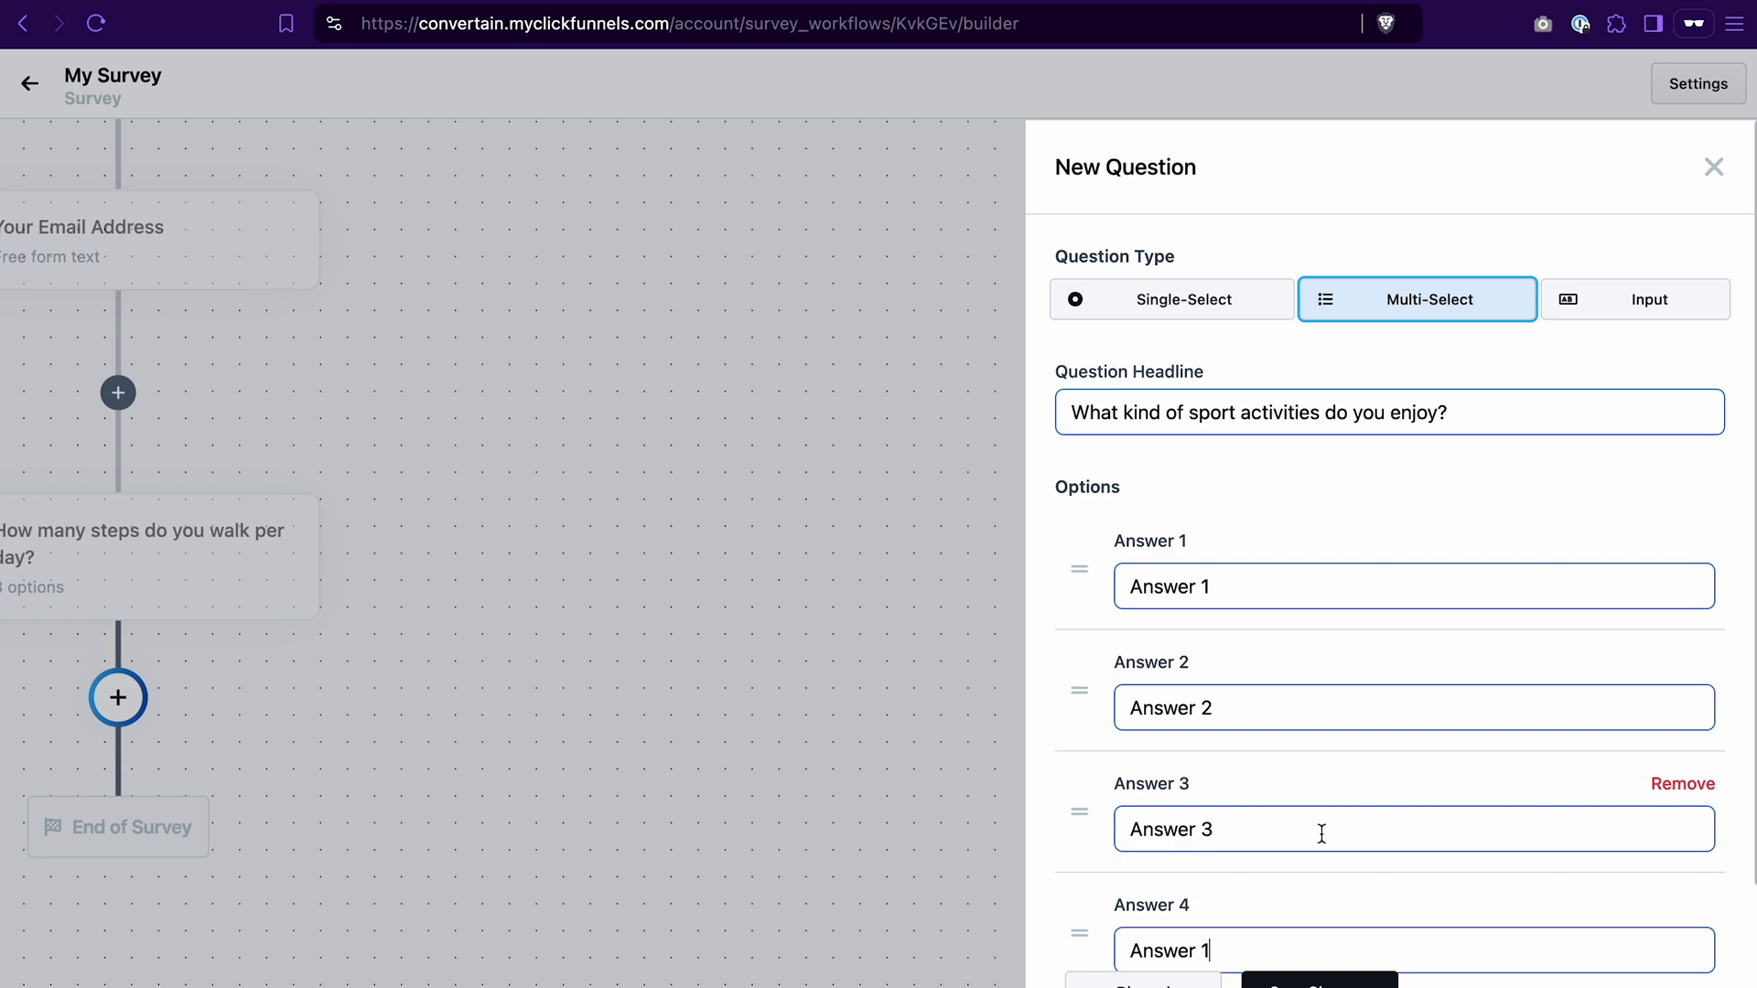
key("BackSpace")
type("4")
scroll(1321, 833, "down", 2)
left_click(1327, 962)
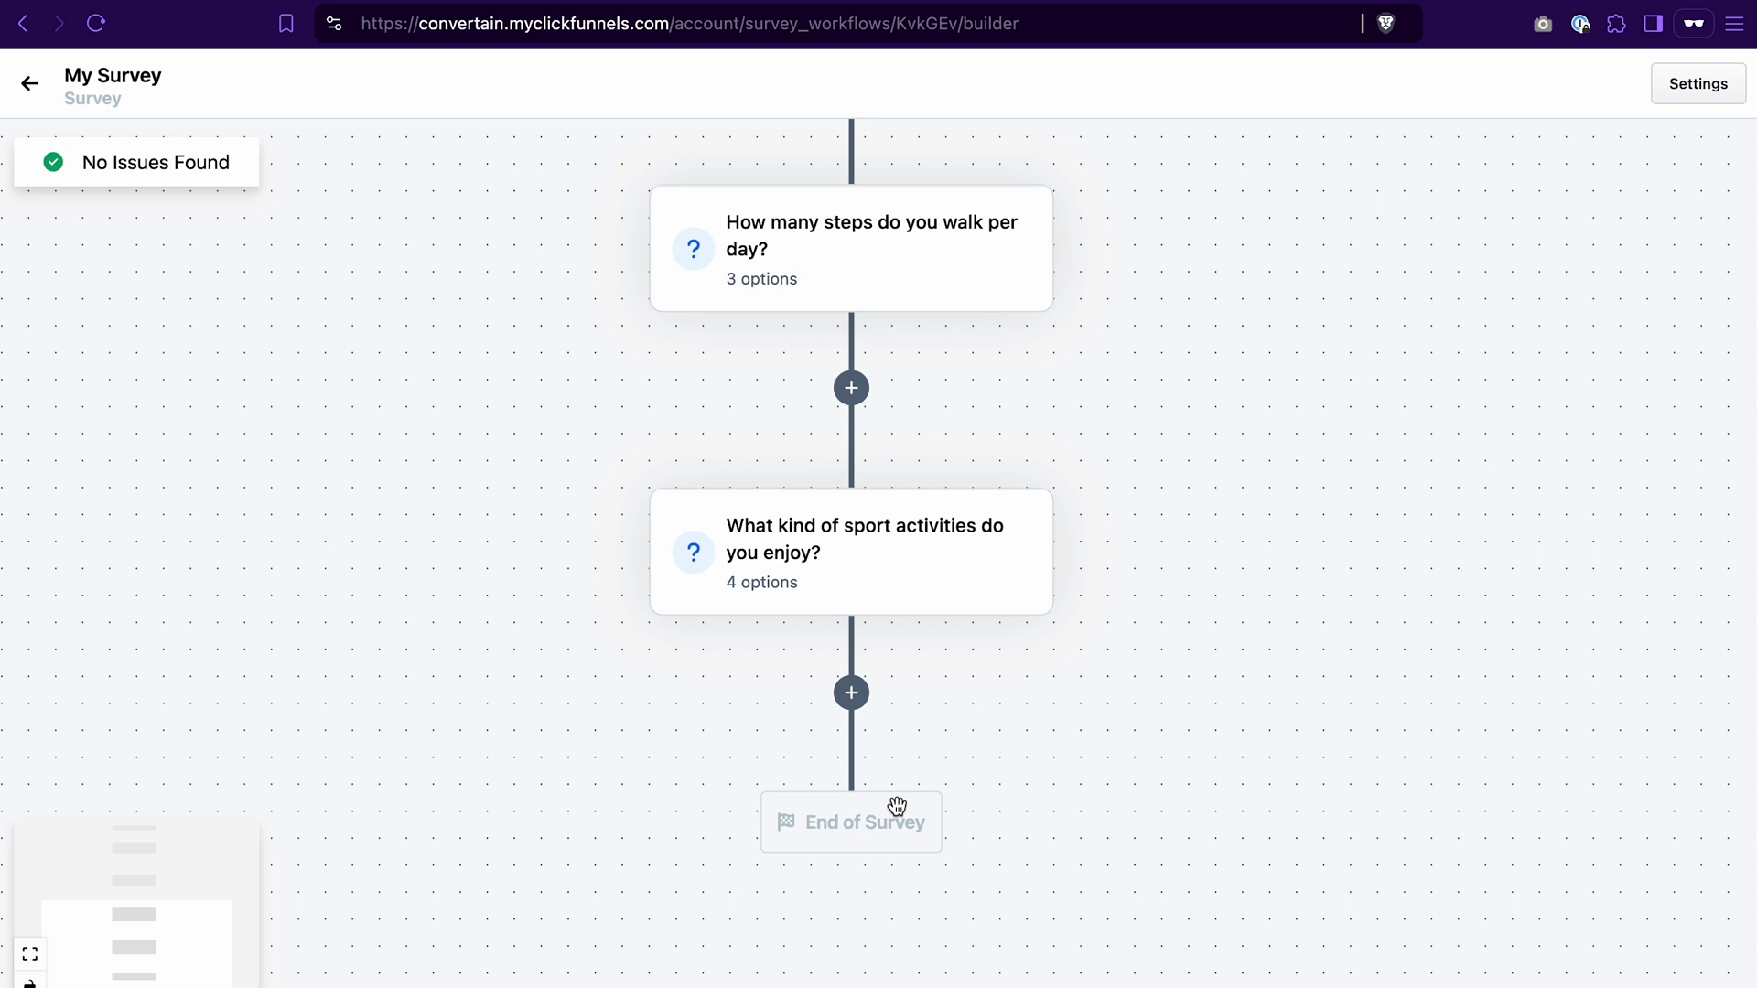
mouse_move(908, 599)
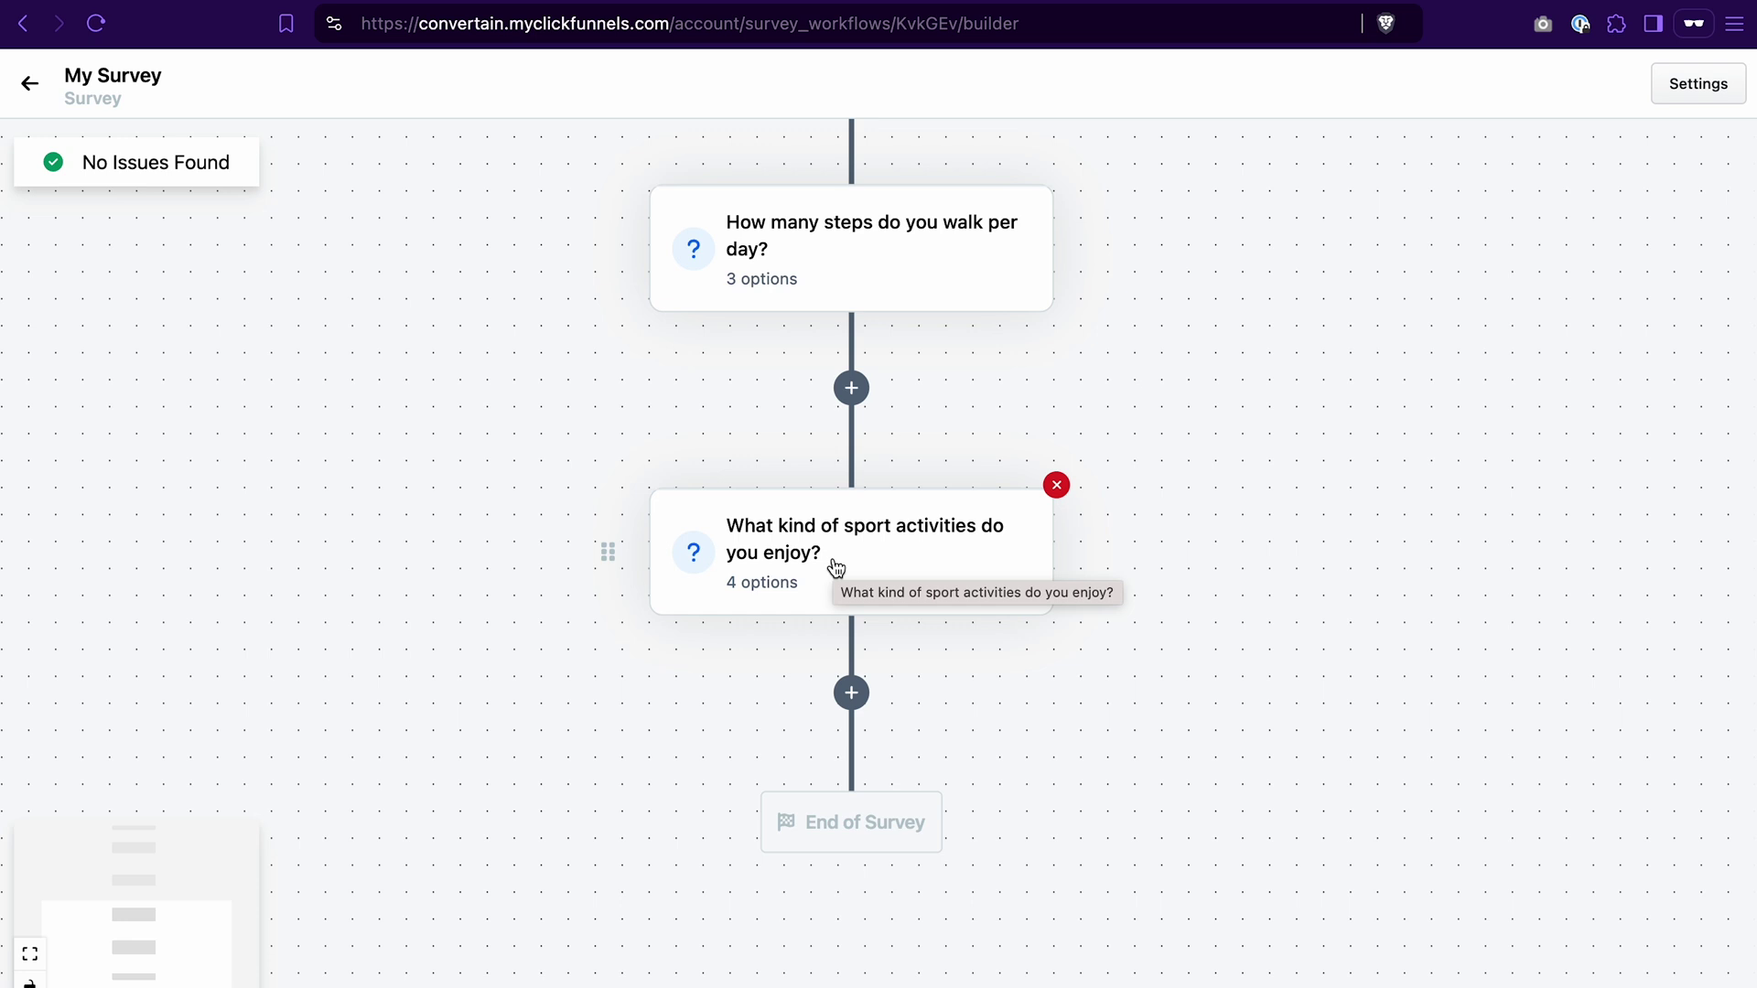
left_click(852, 698)
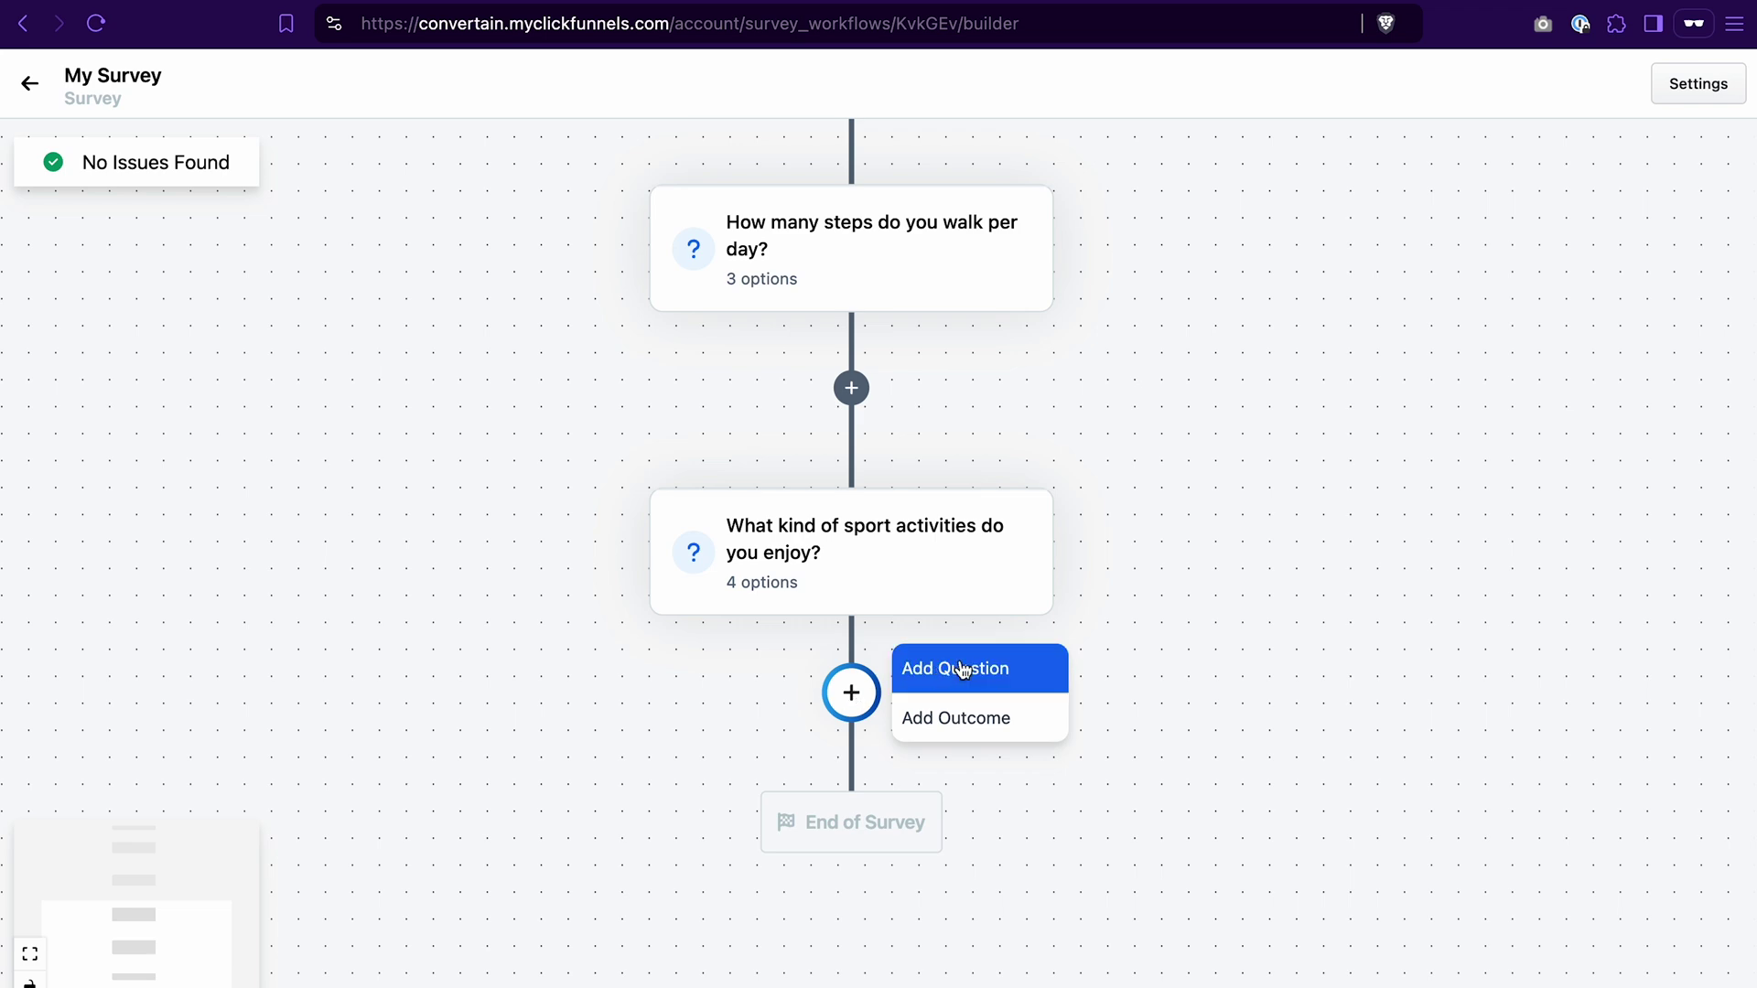
Step: Add a Redirect outcome after the sport activities question
left_click(968, 721)
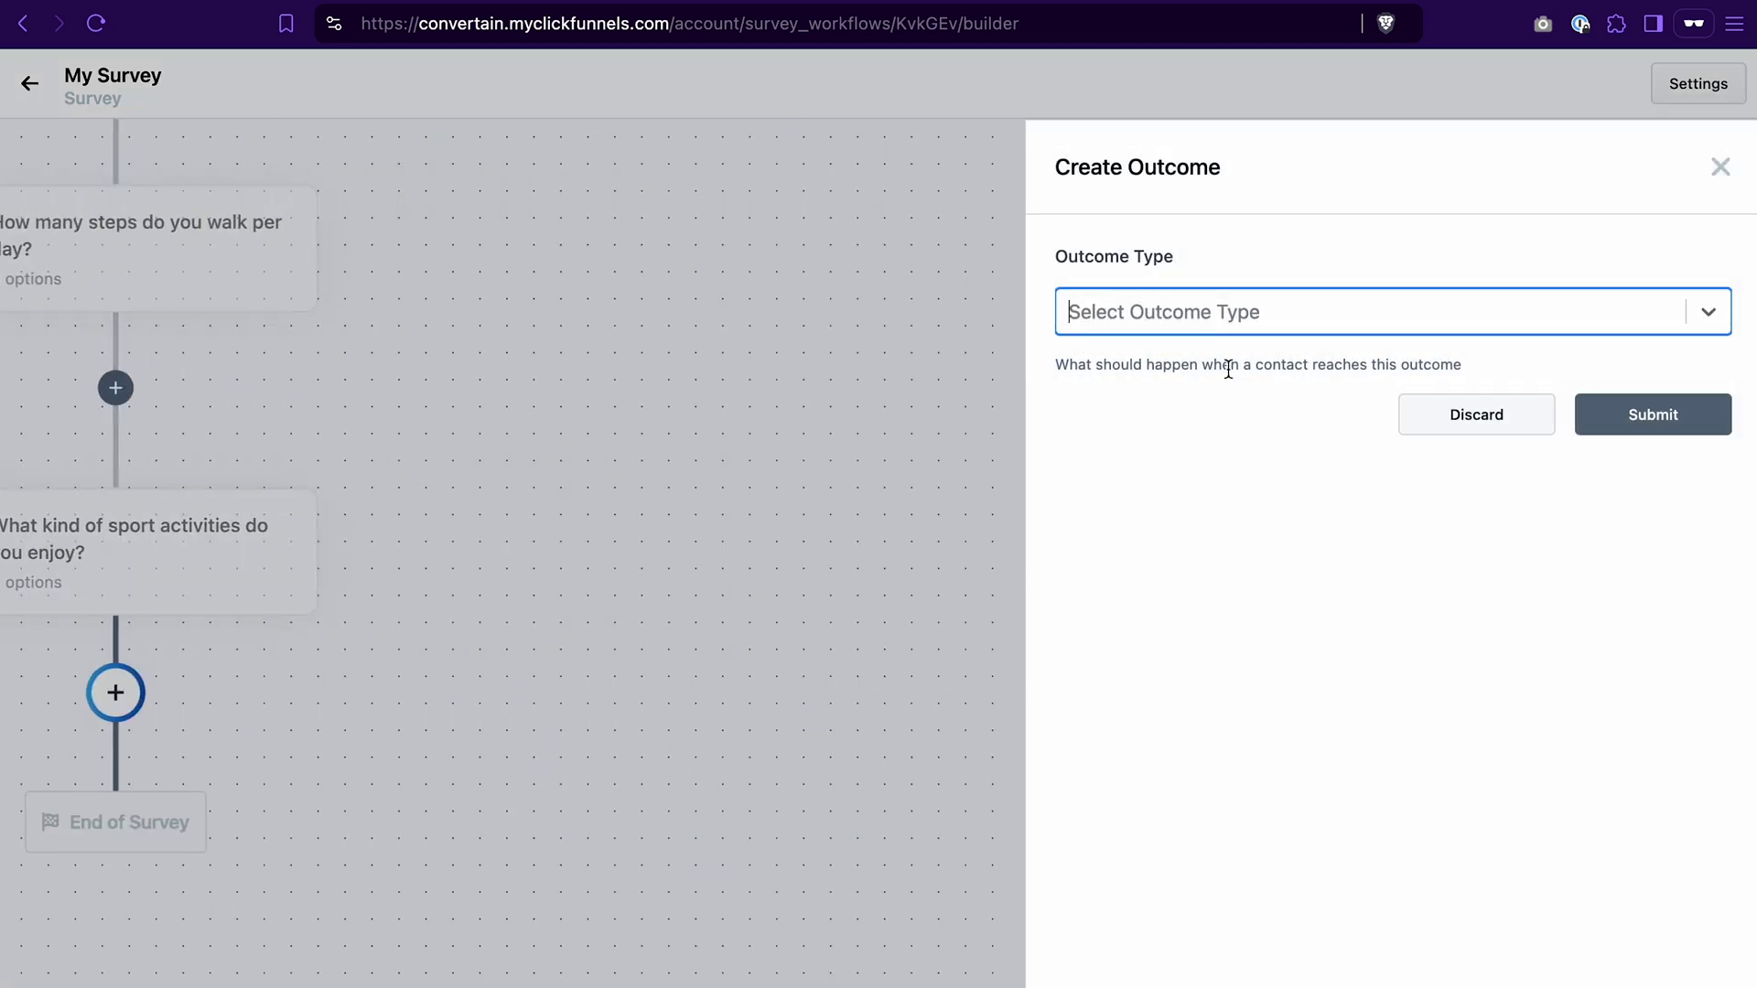
left_click(1229, 315)
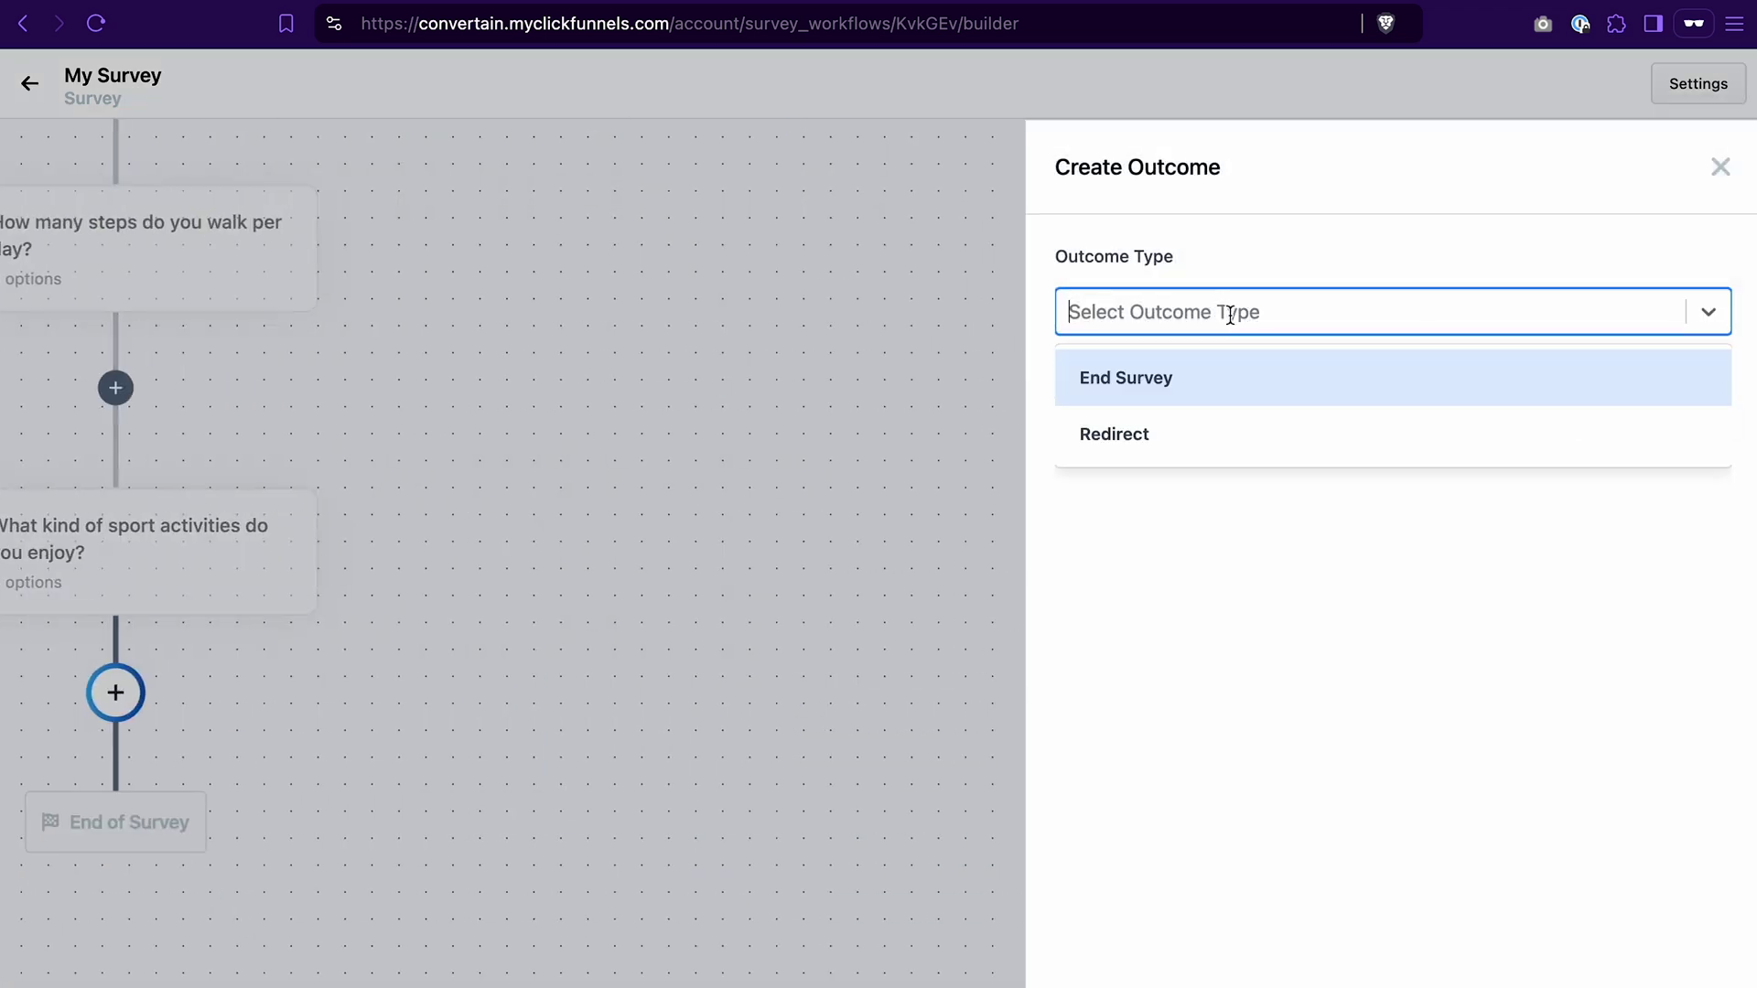
left_click(1151, 435)
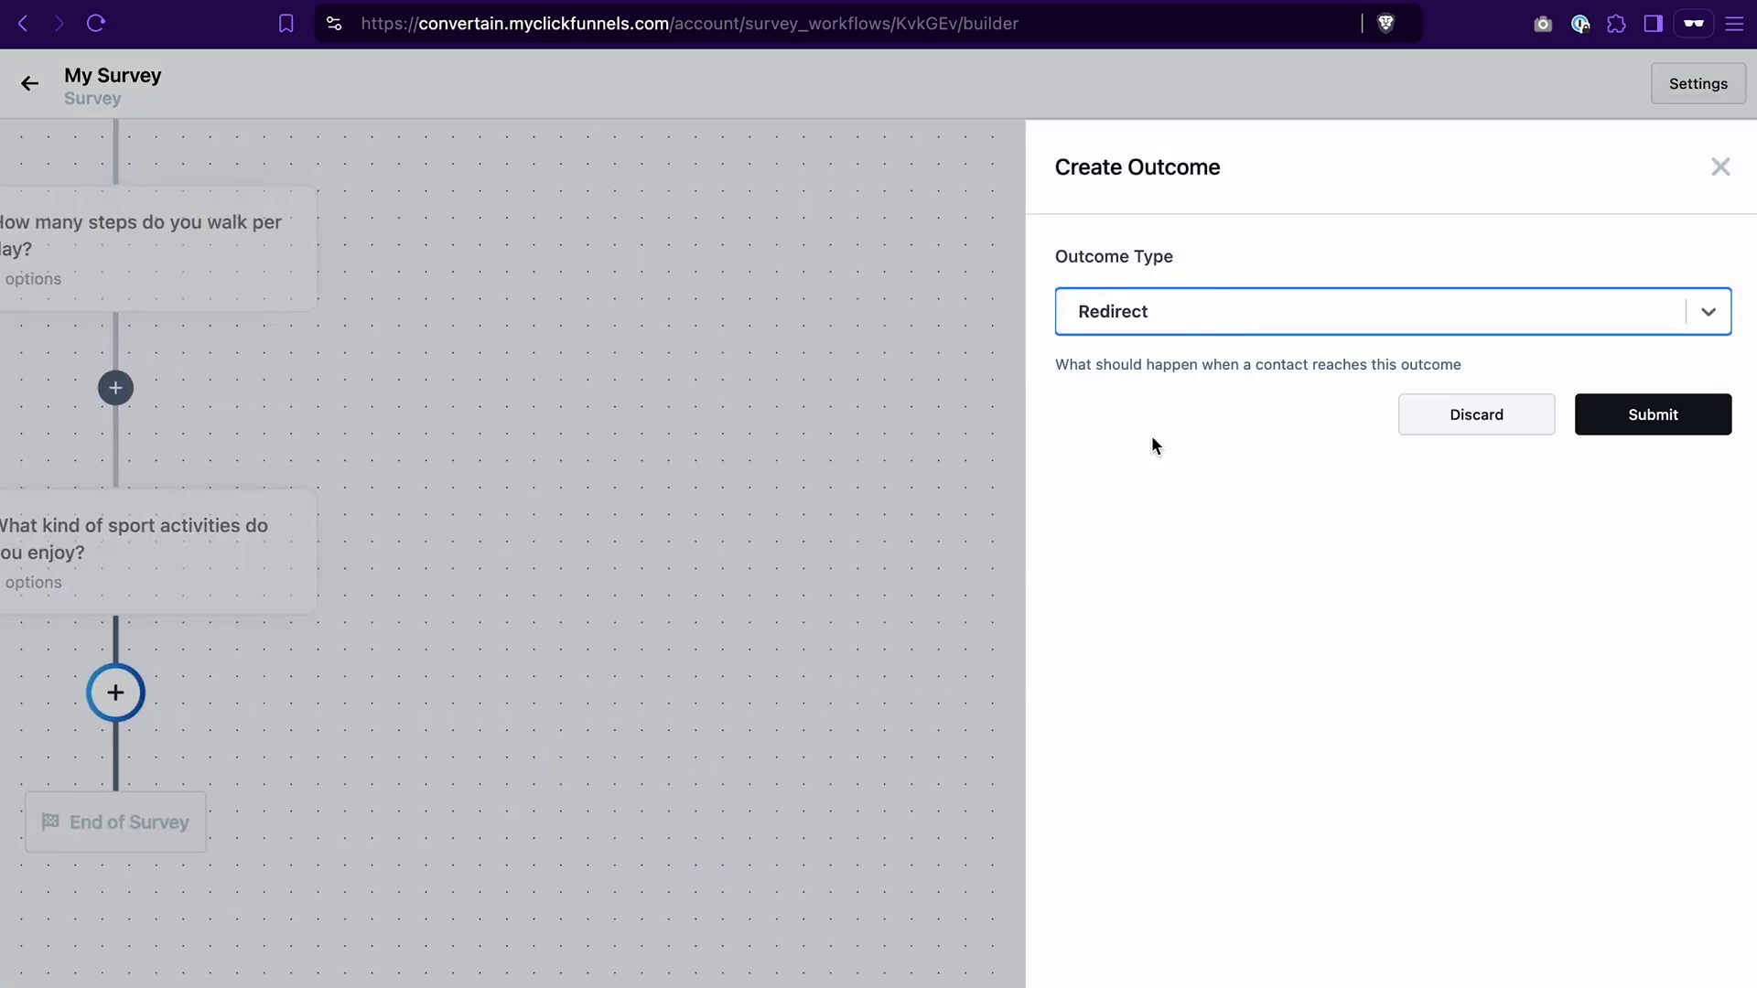
left_click(1662, 421)
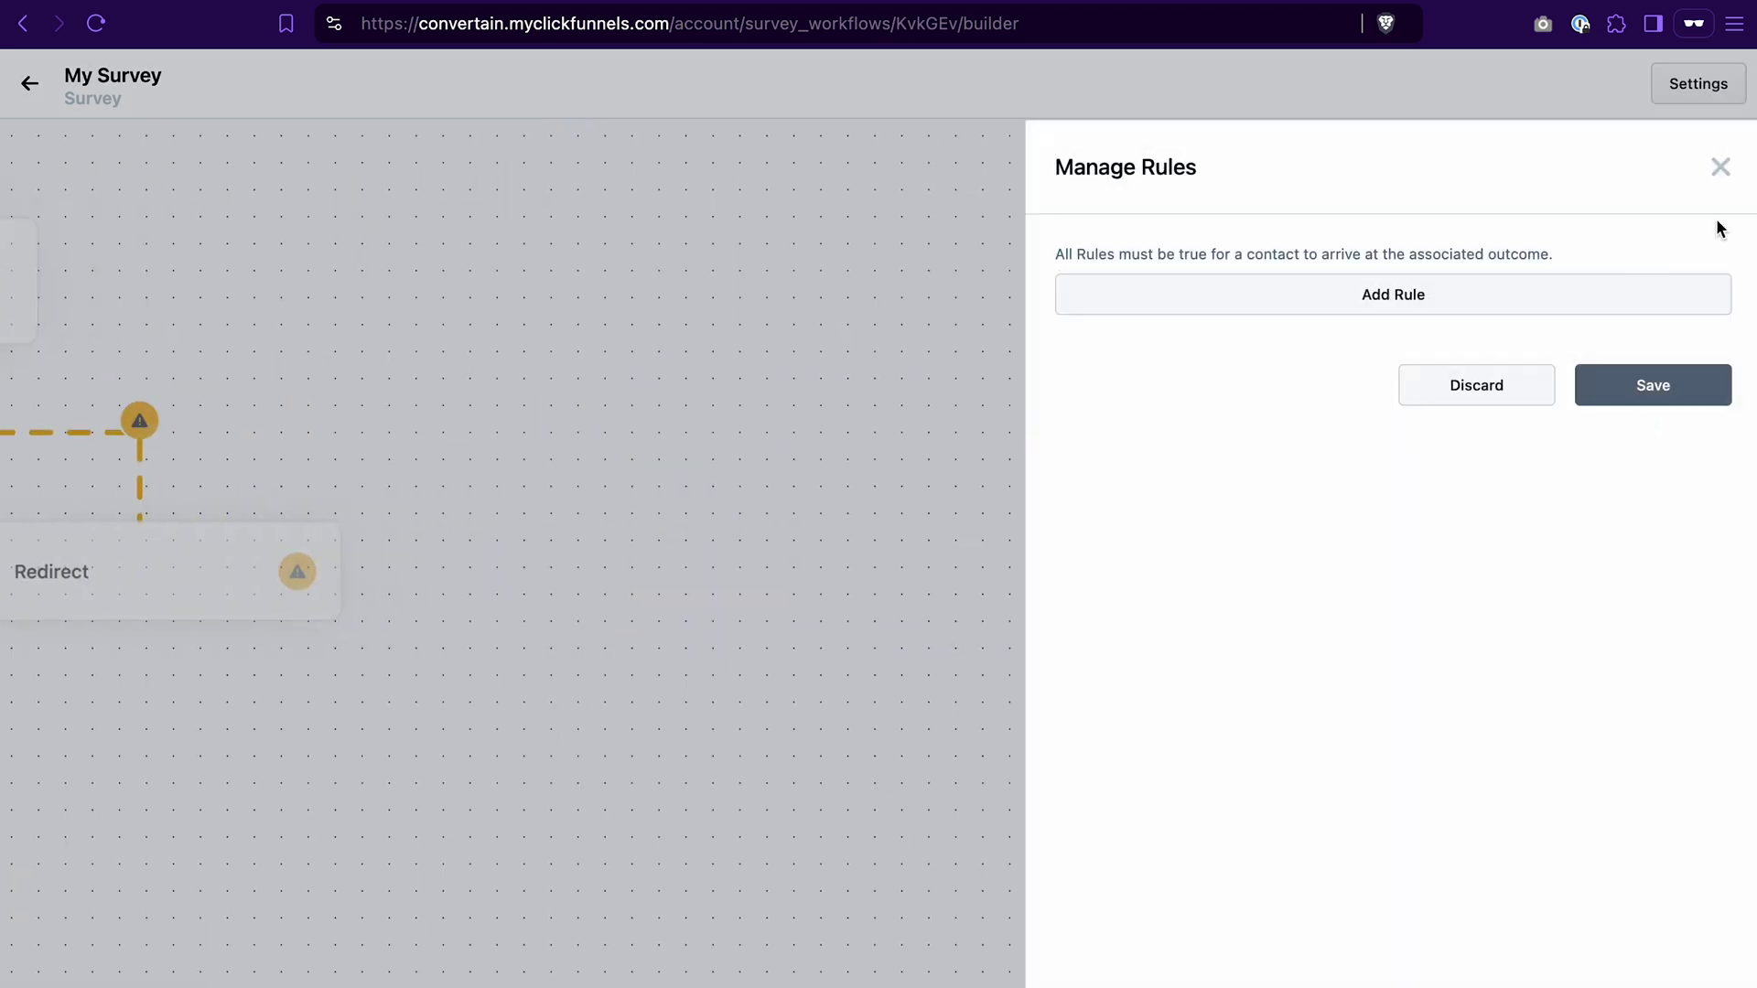
left_click(1720, 168)
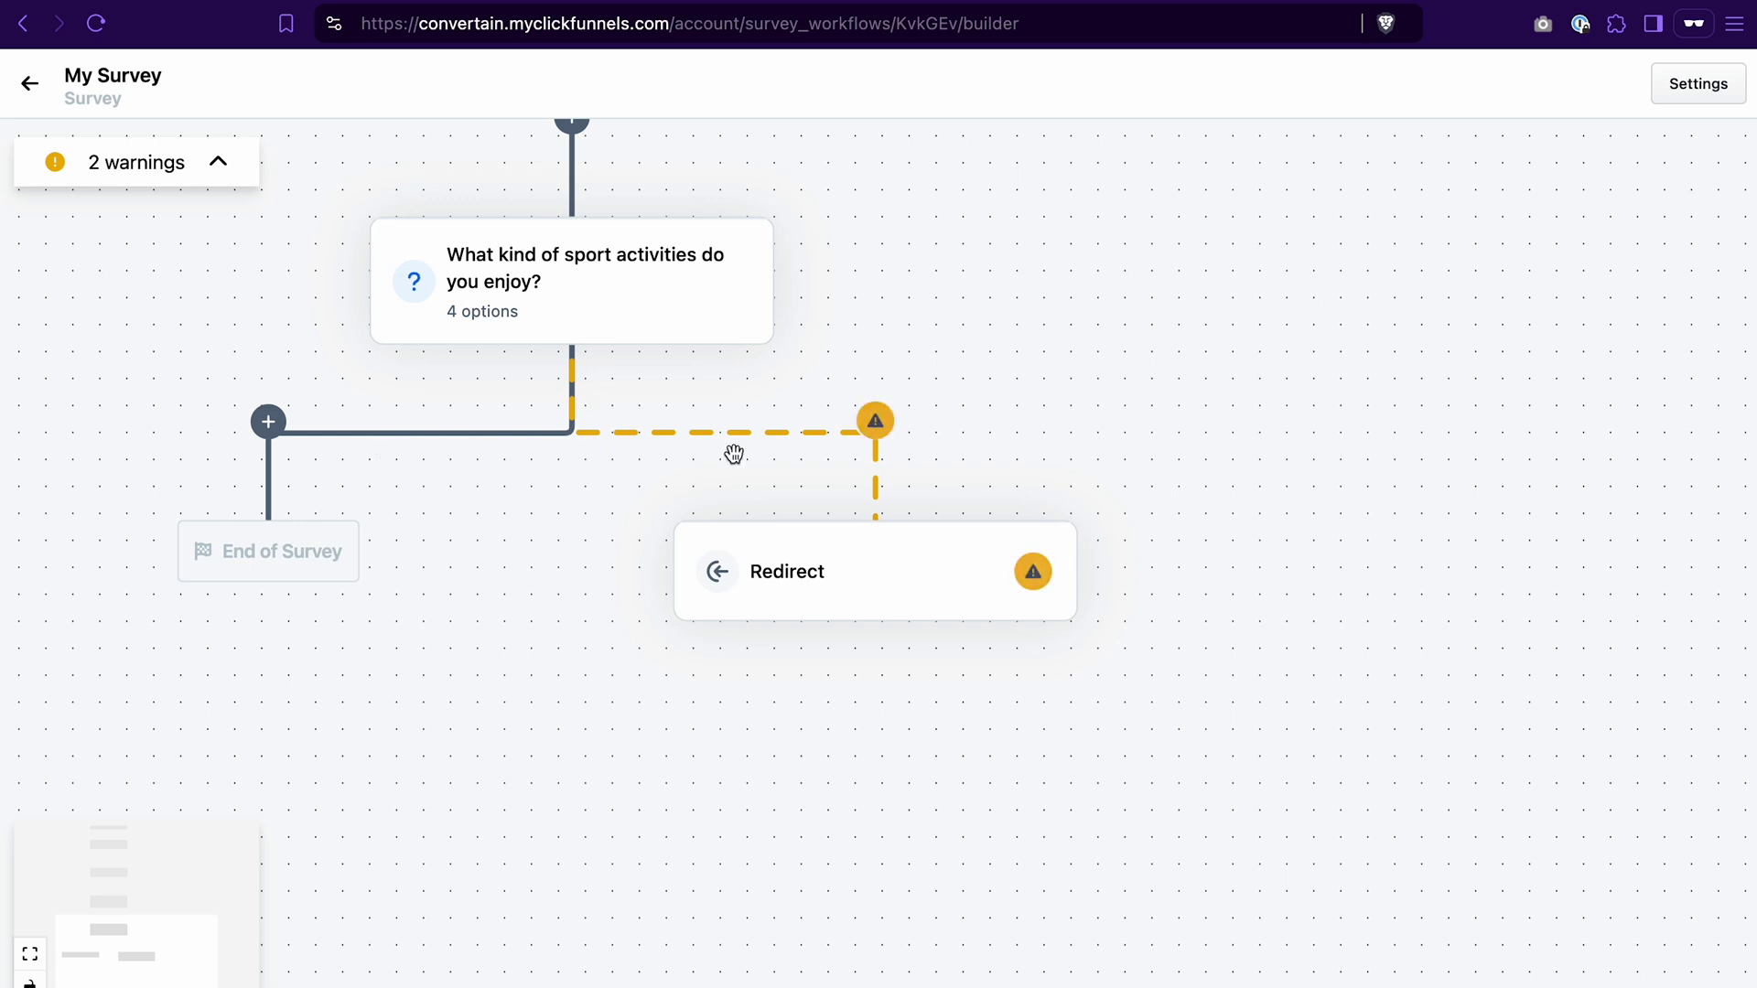
Step: Add a branch rule: sport activities question is Equal to Answer 1
left_click(875, 422)
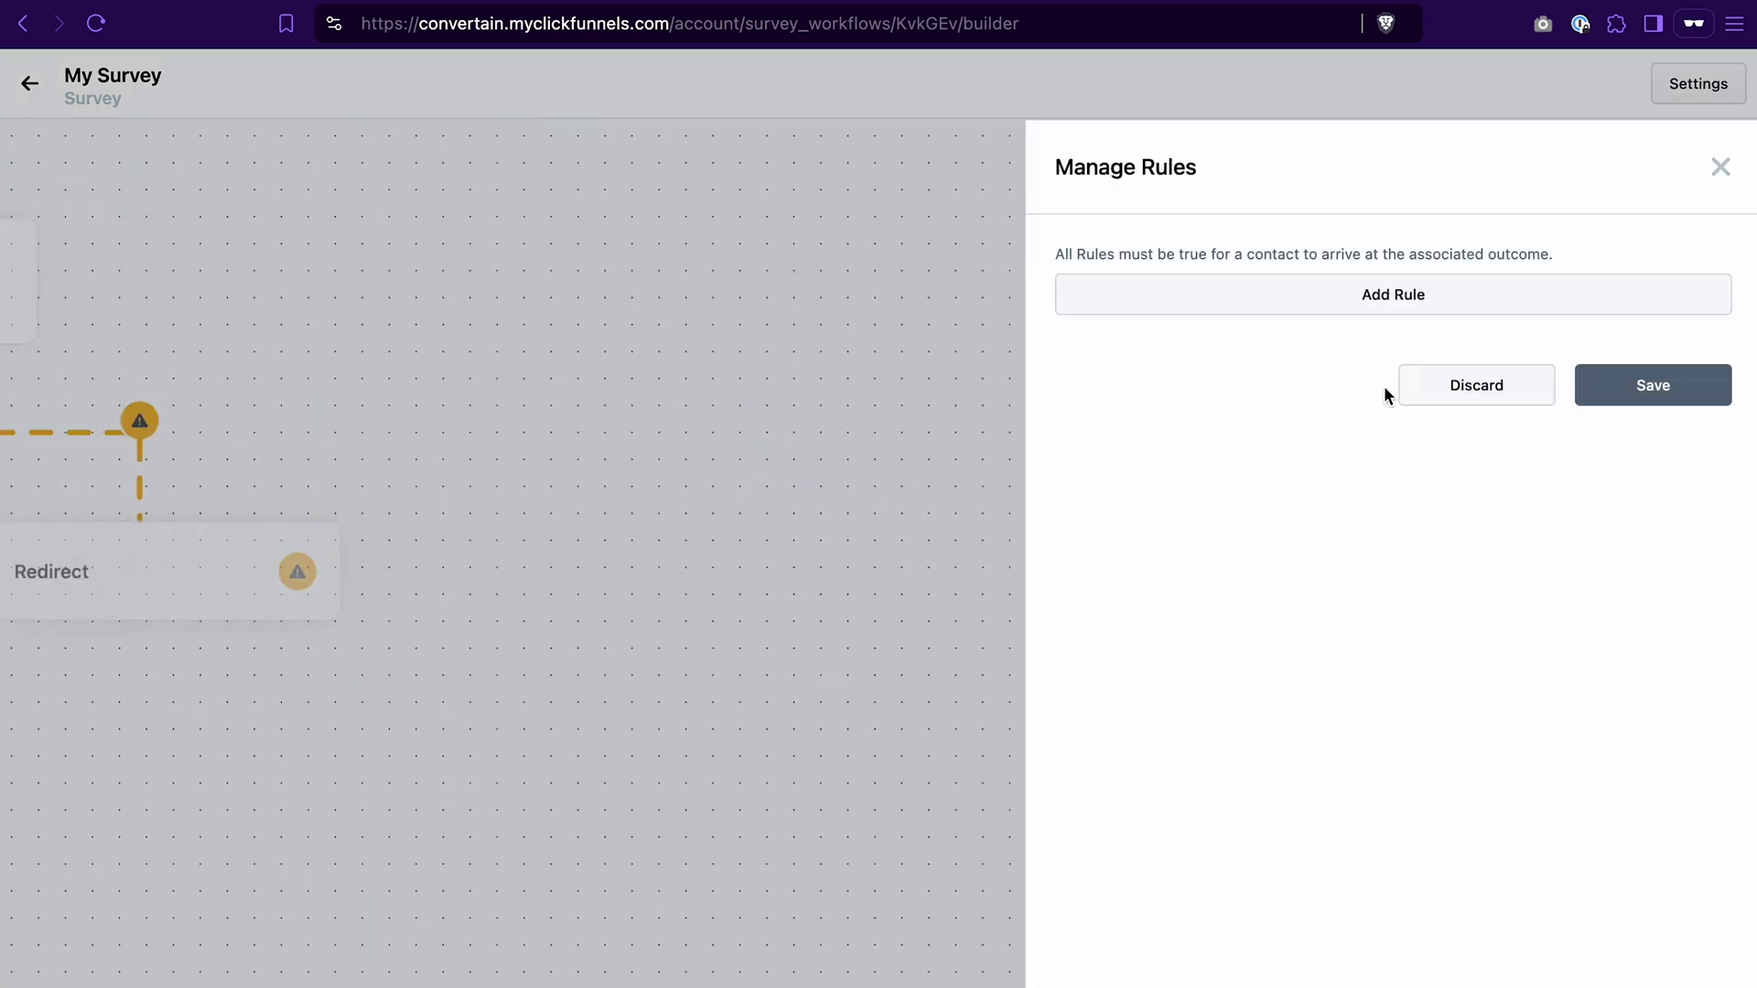
left_click(1424, 305)
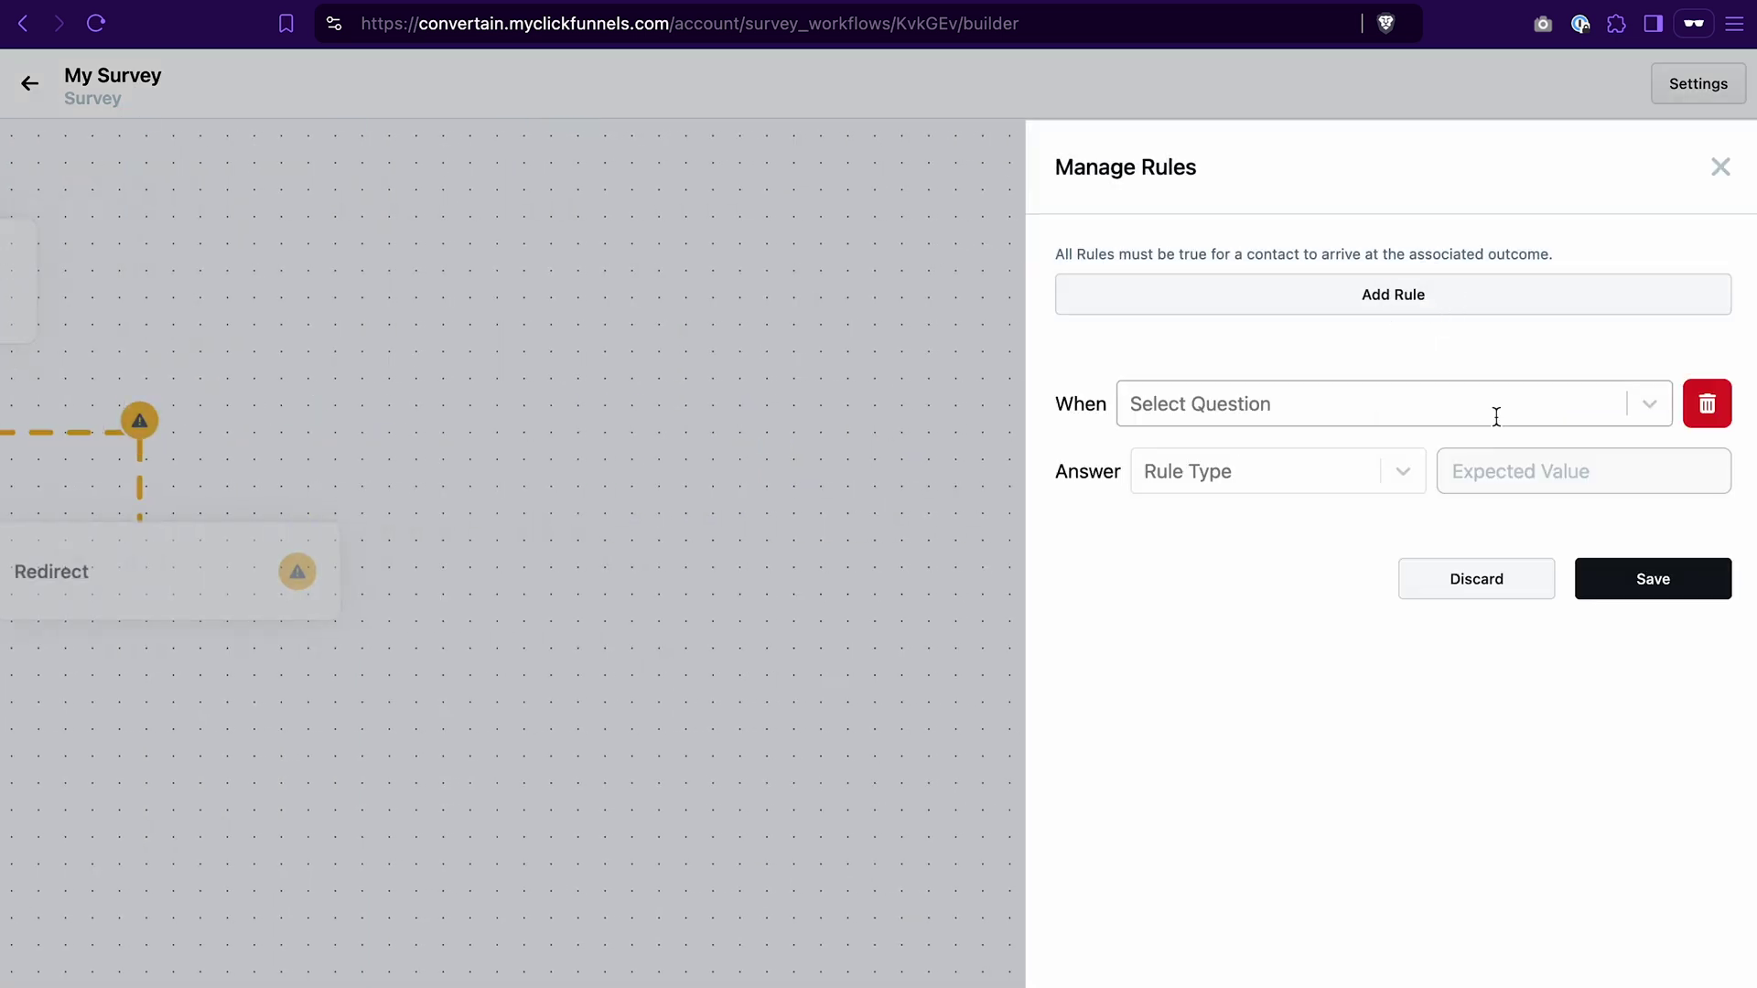
left_click(1552, 417)
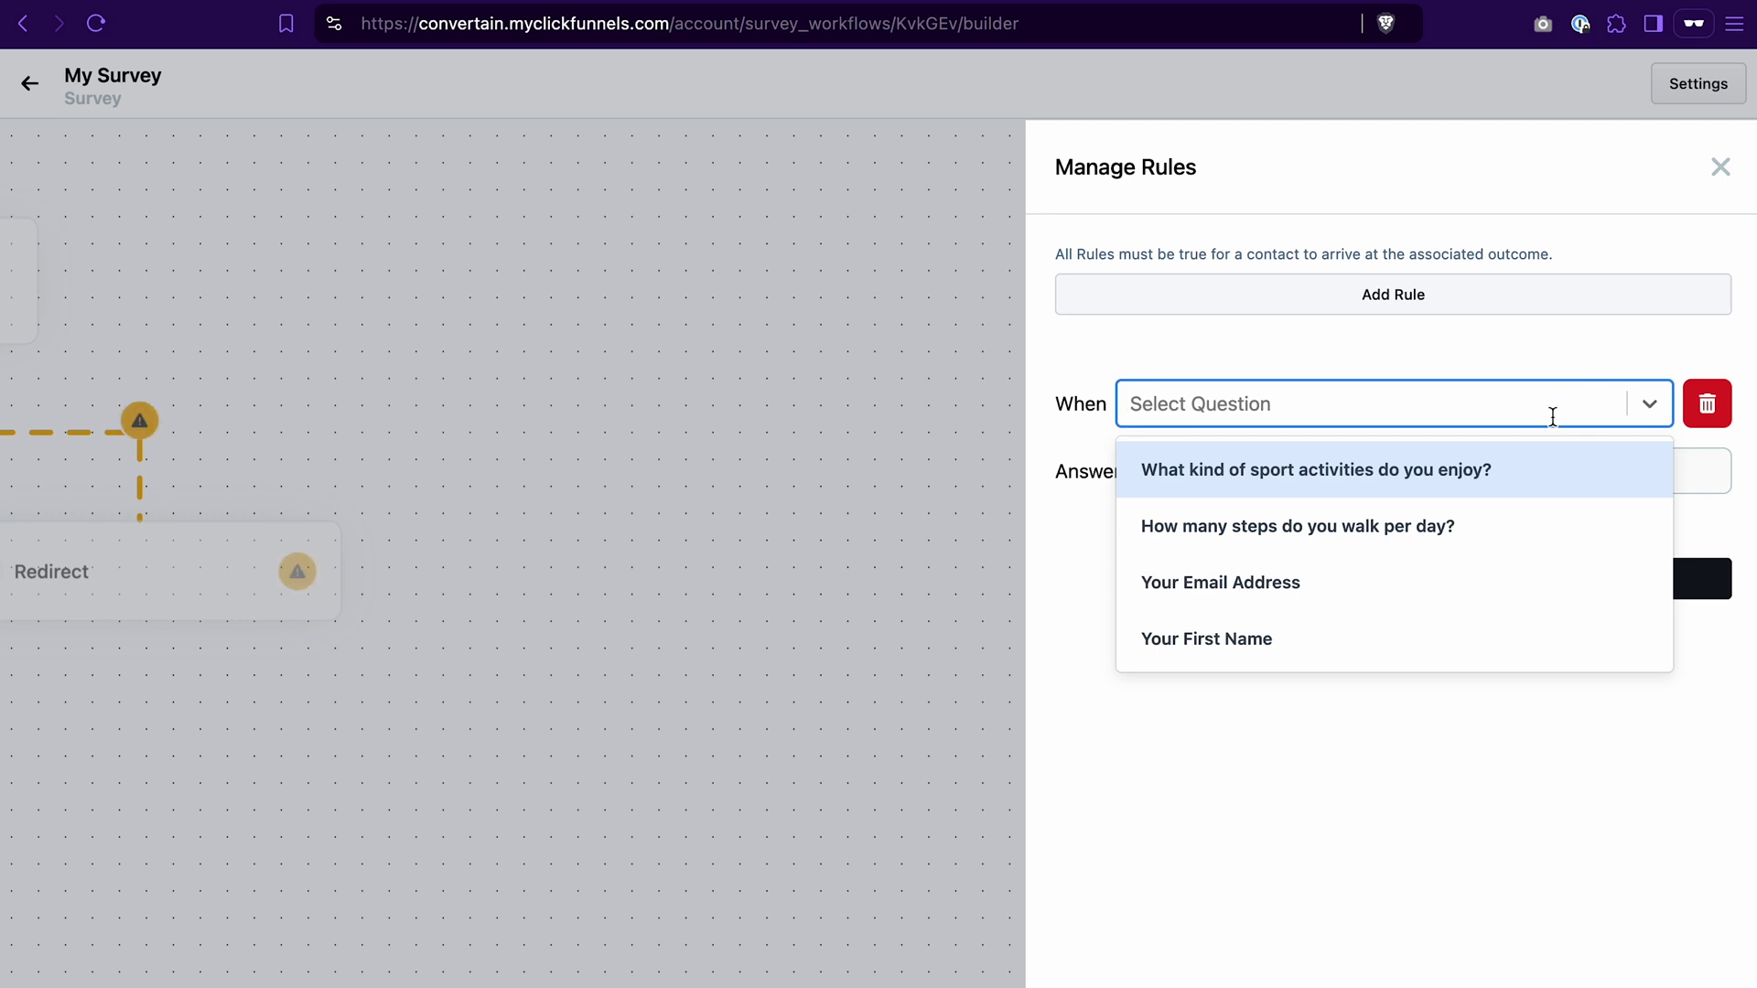
left_click(1512, 461)
left_click(1405, 476)
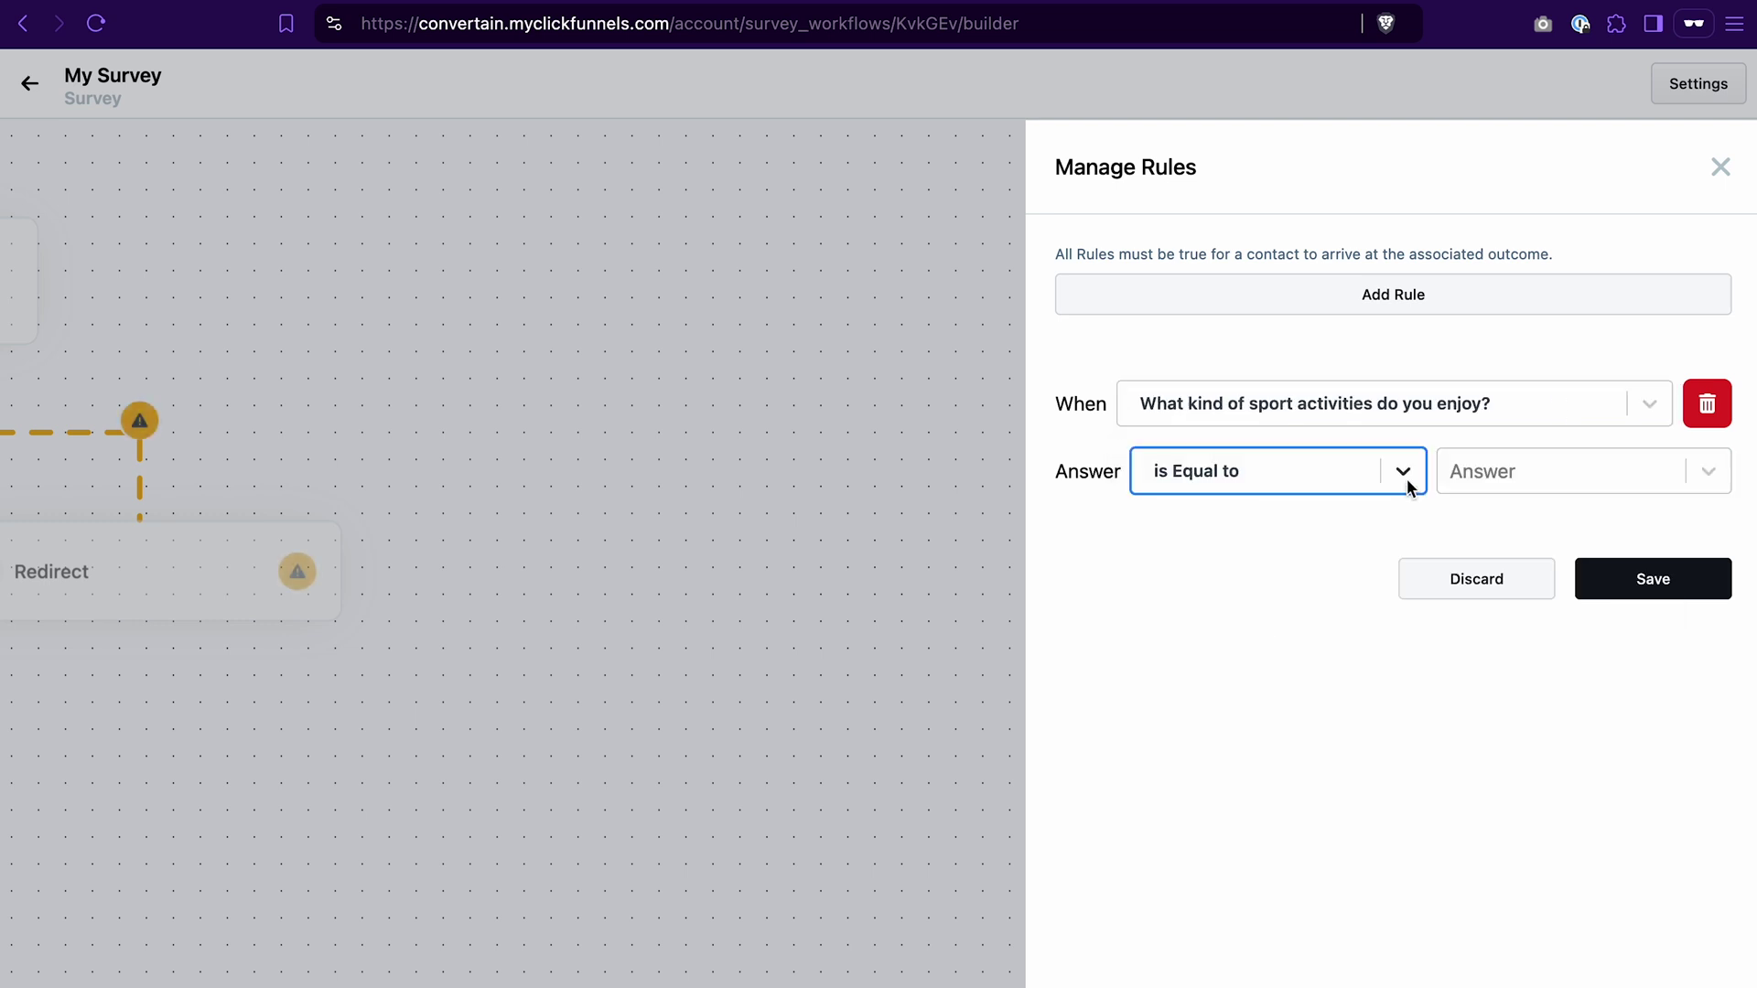
left_click(1407, 471)
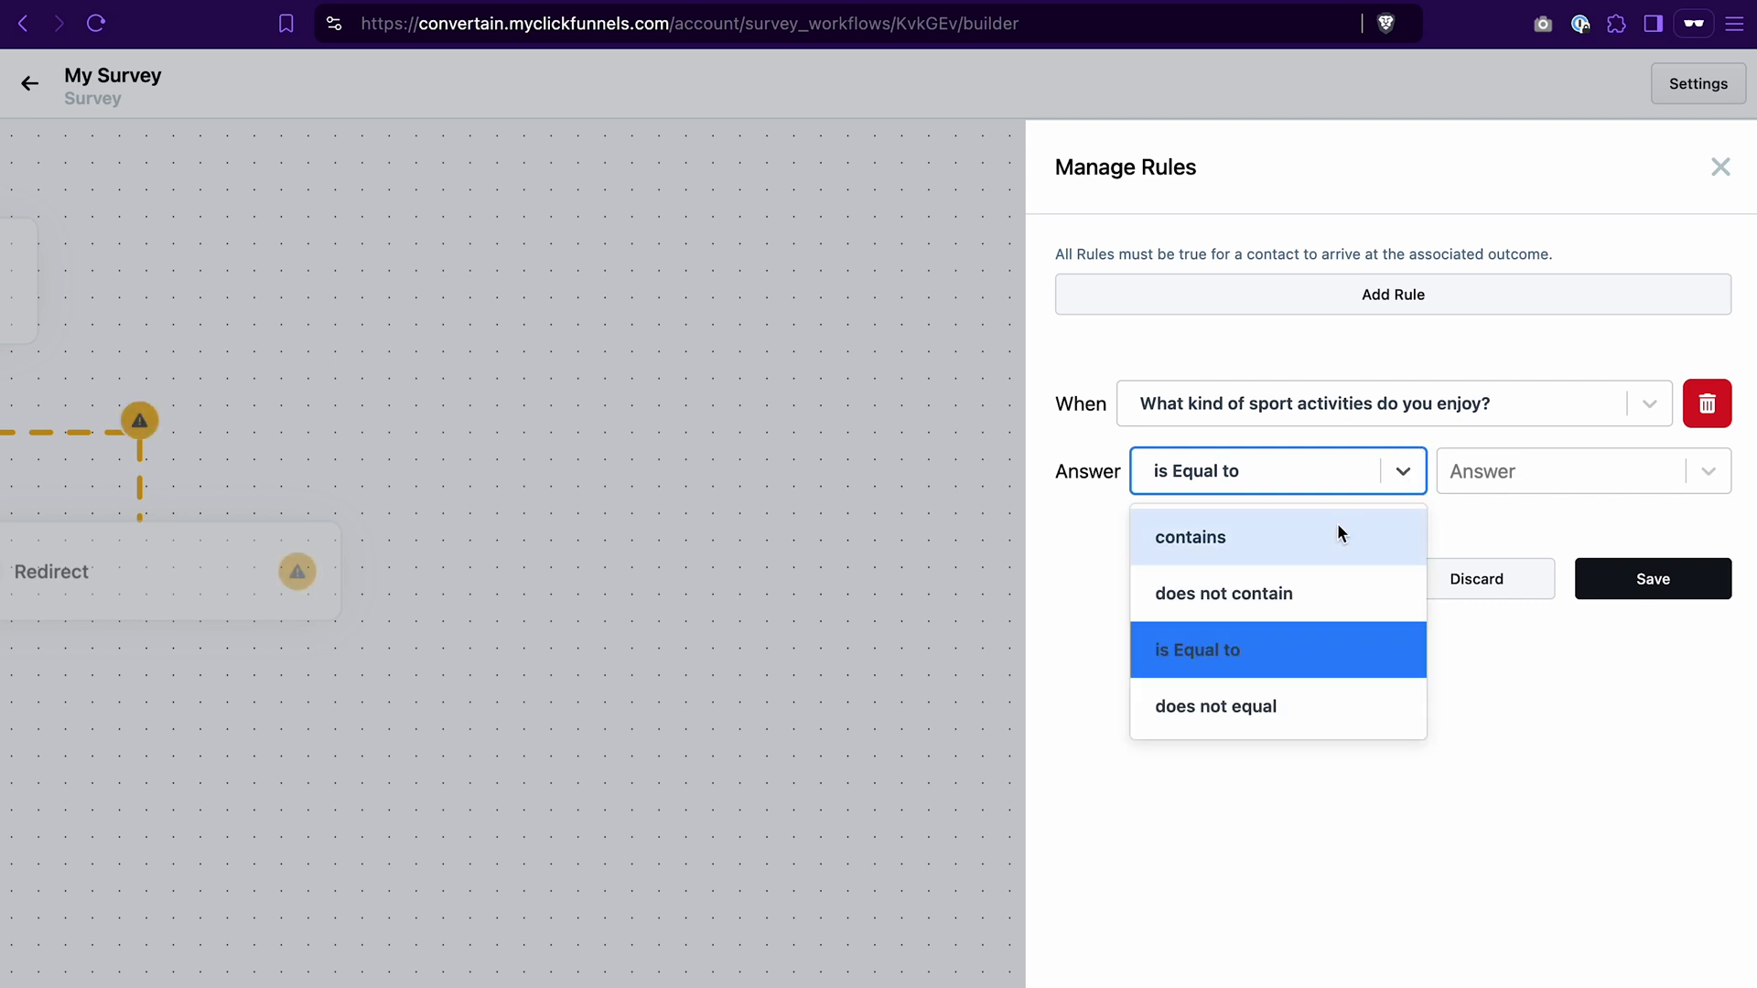
left_click(1296, 652)
left_click(1494, 468)
left_click(1502, 536)
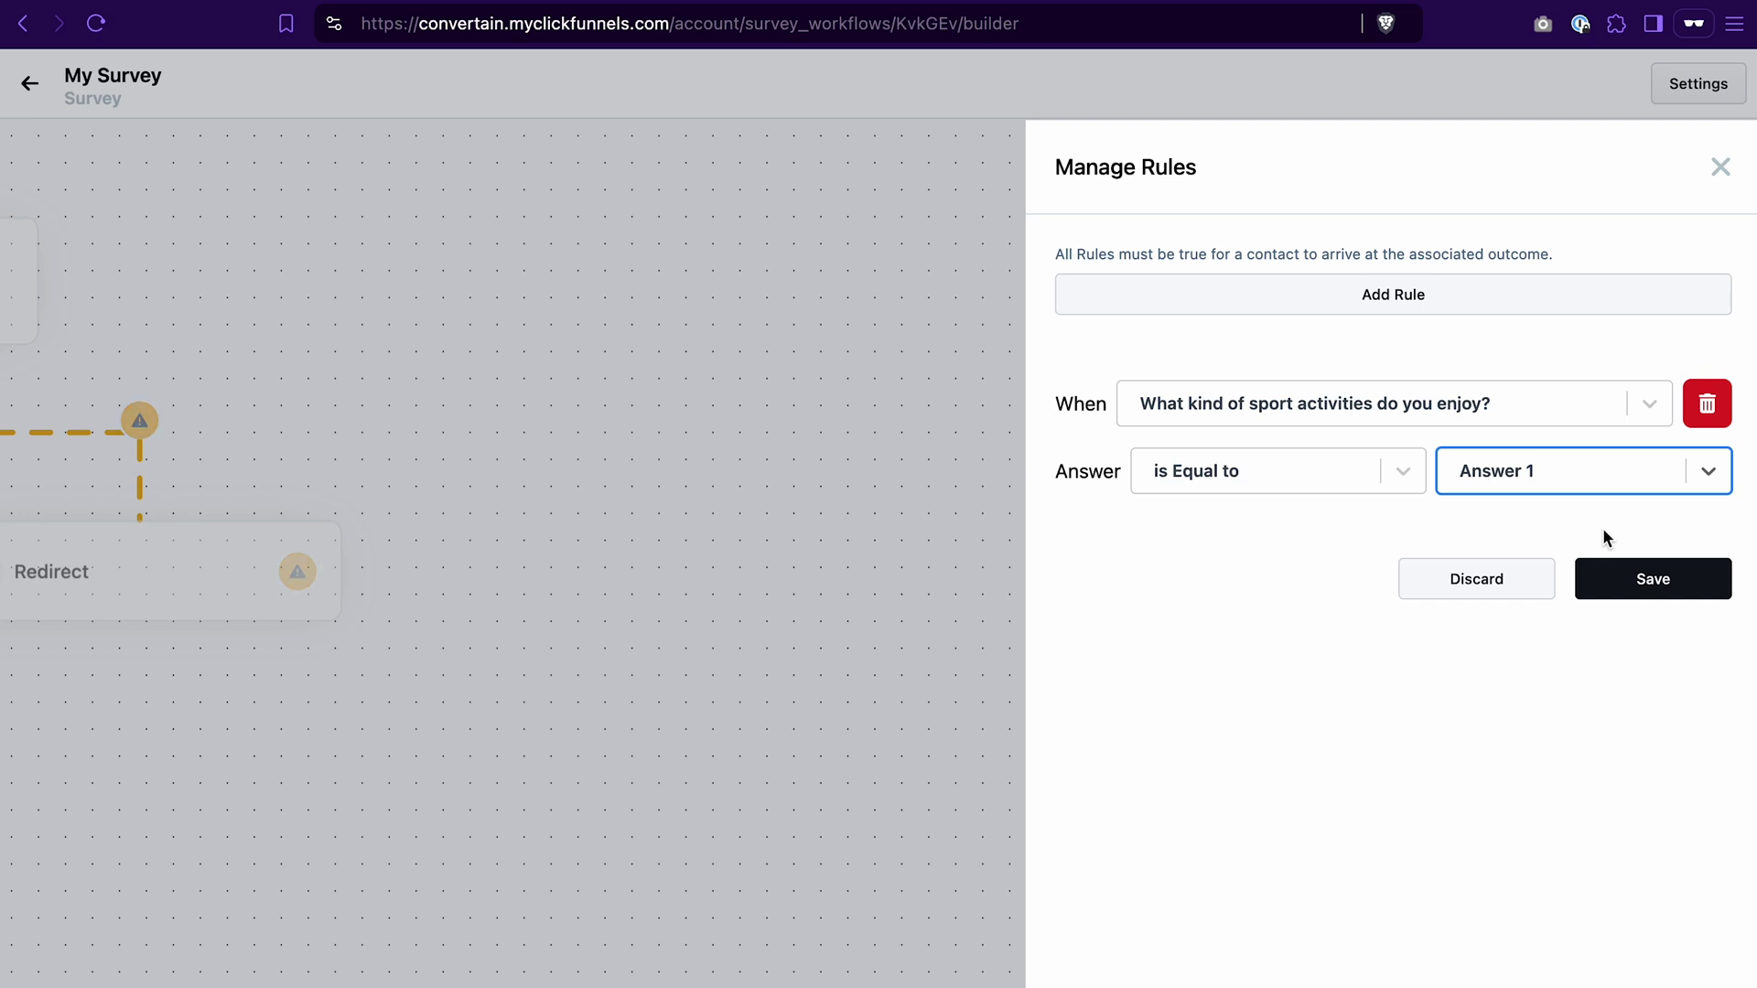
left_click(1654, 584)
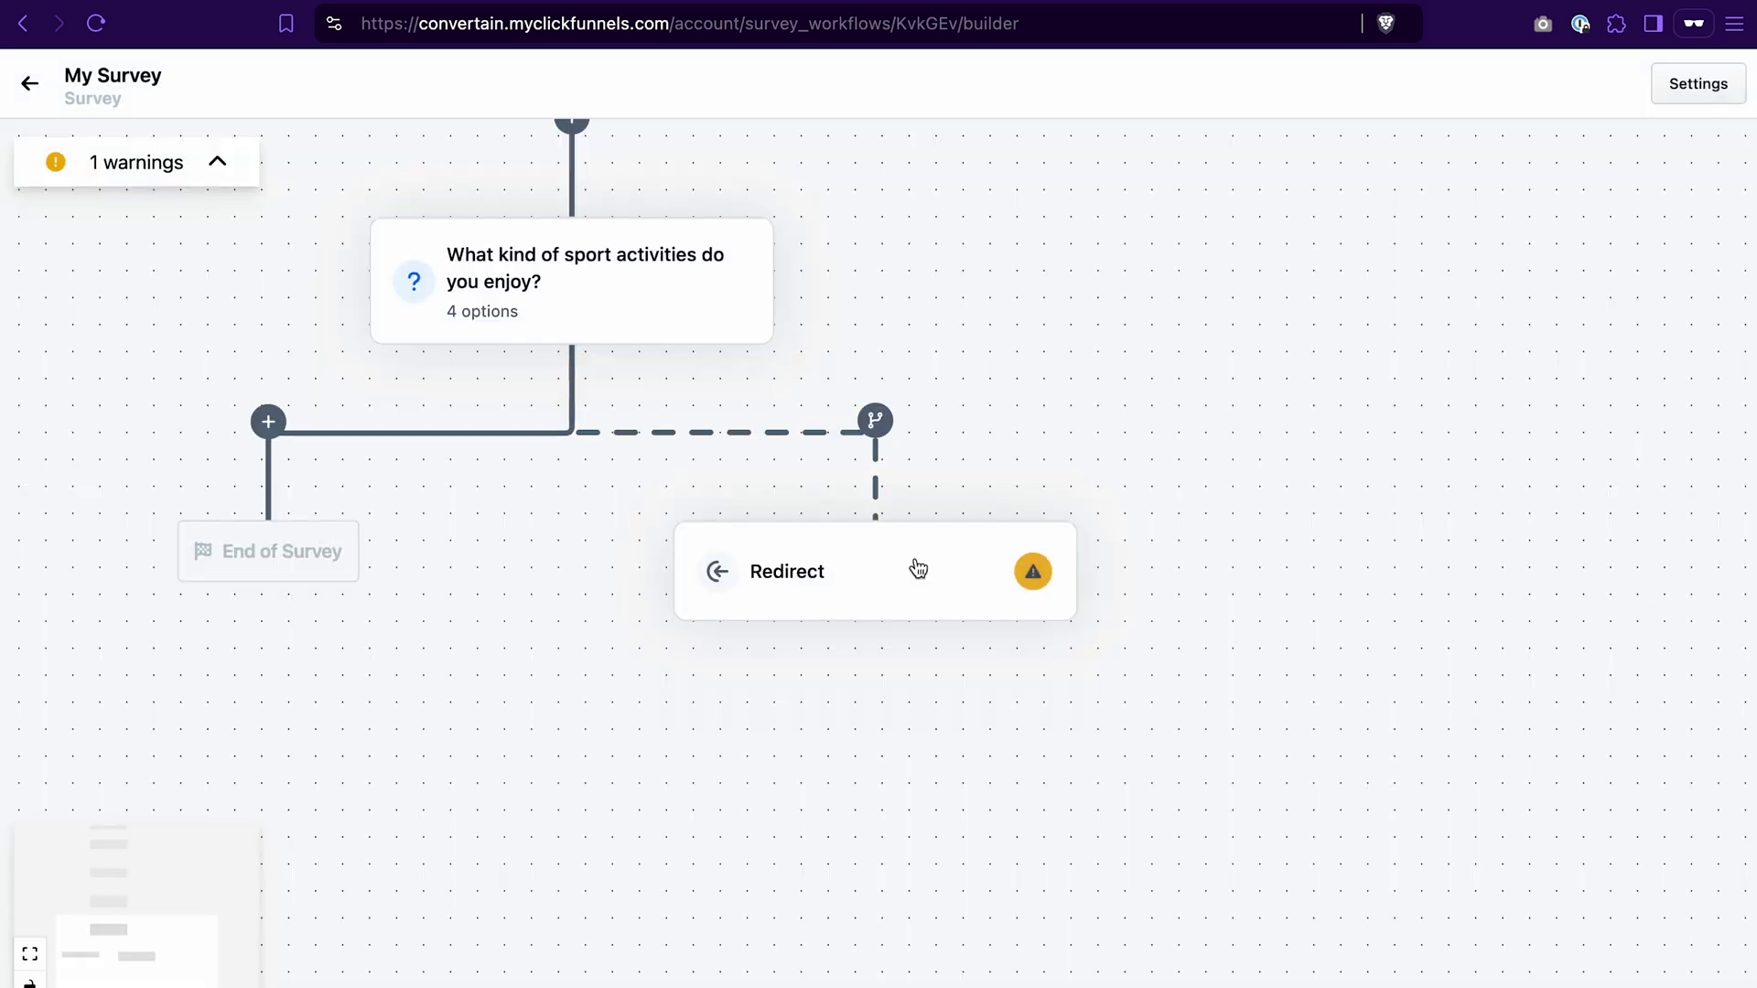
Step: Set the Redirect outcome's URL to the imallin.com affiliate link and save
left_click(832, 572)
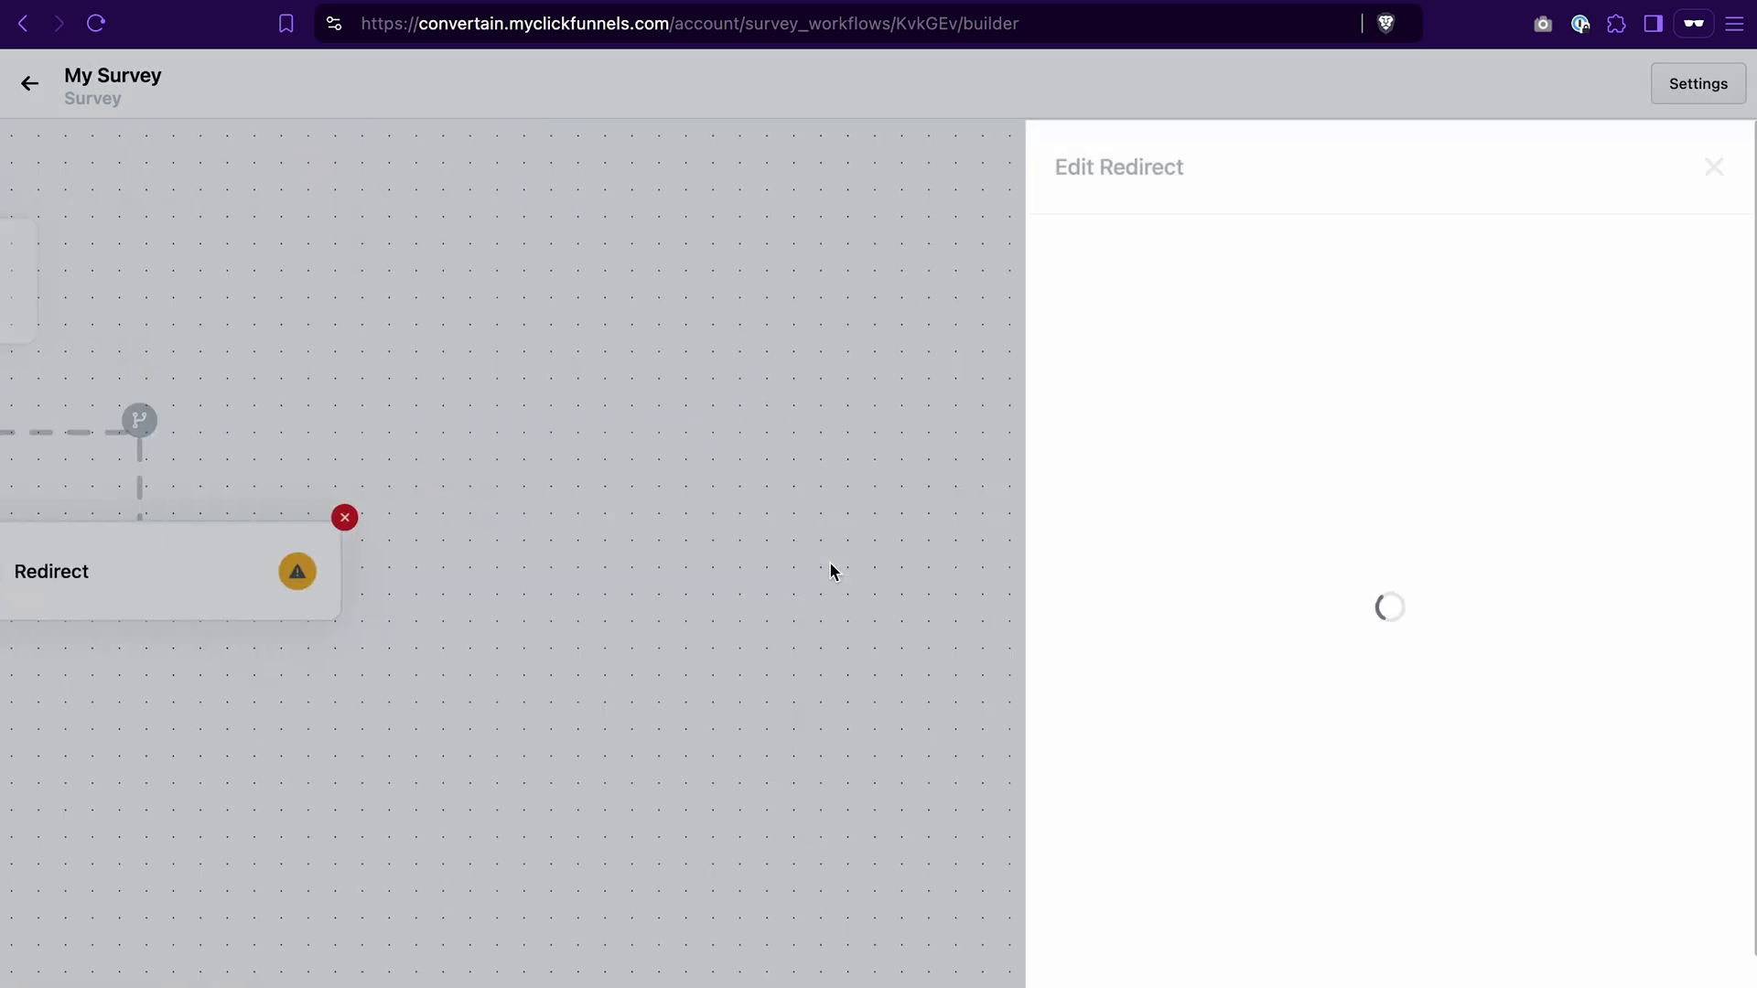
left_click(1129, 378)
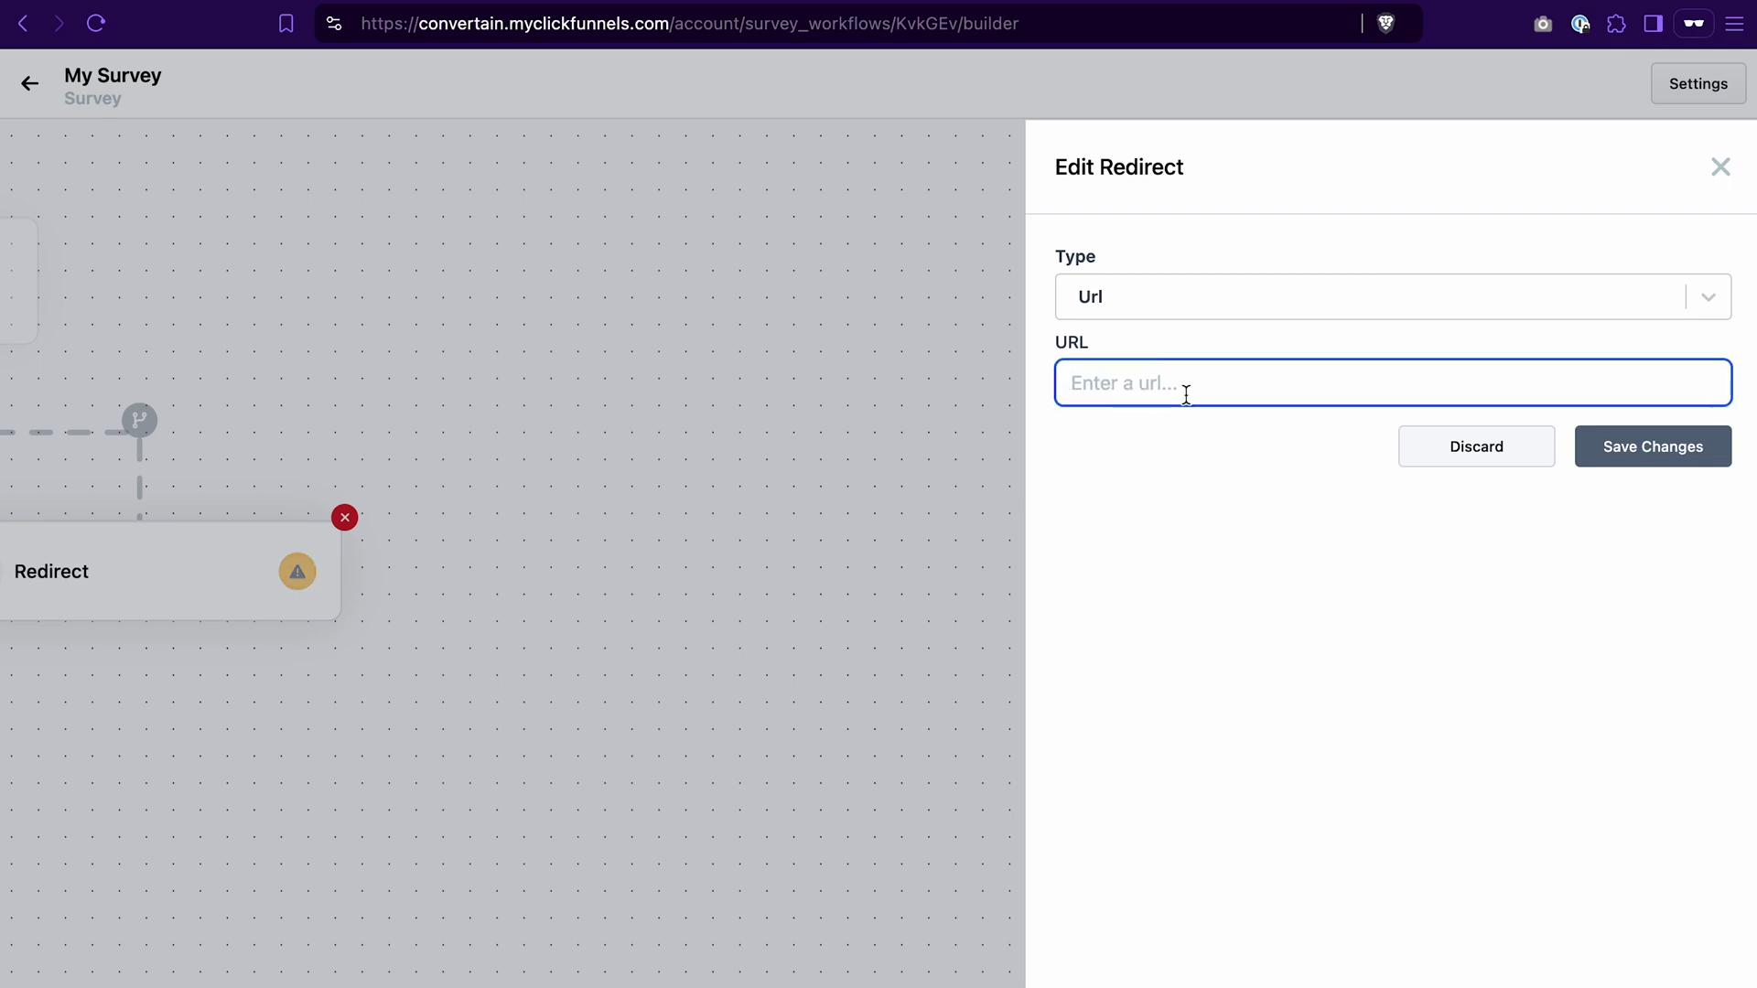
key("super+v")
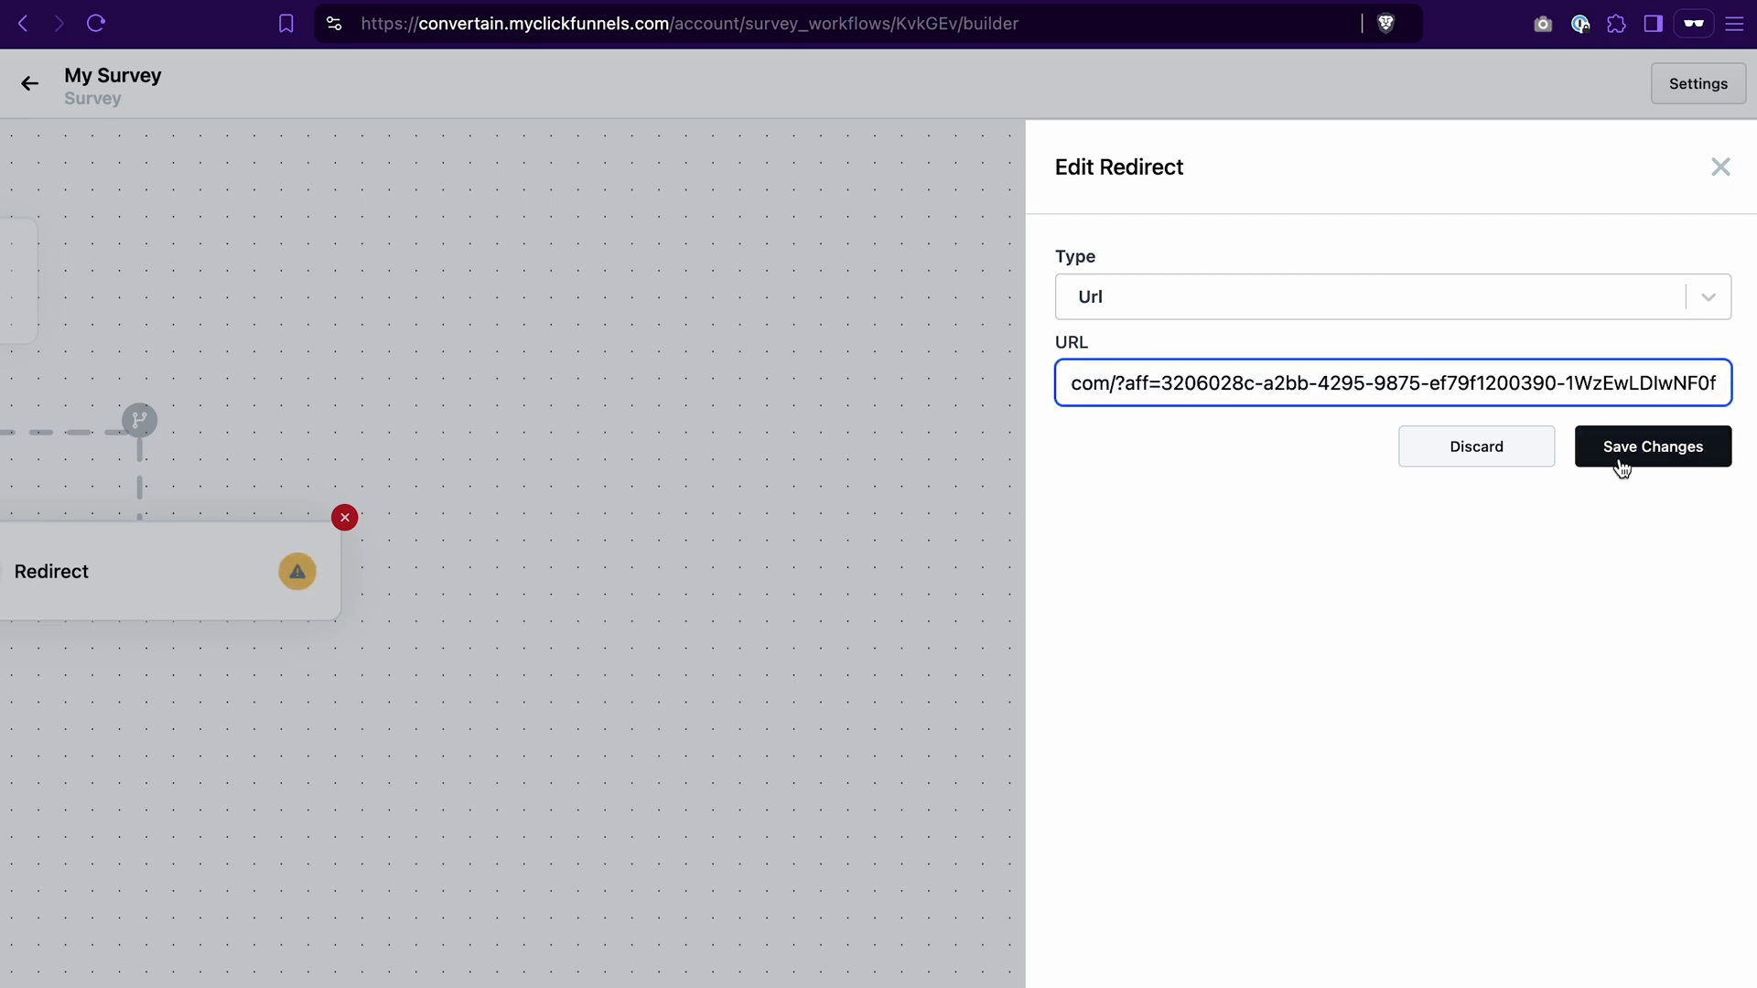
left_click(1627, 456)
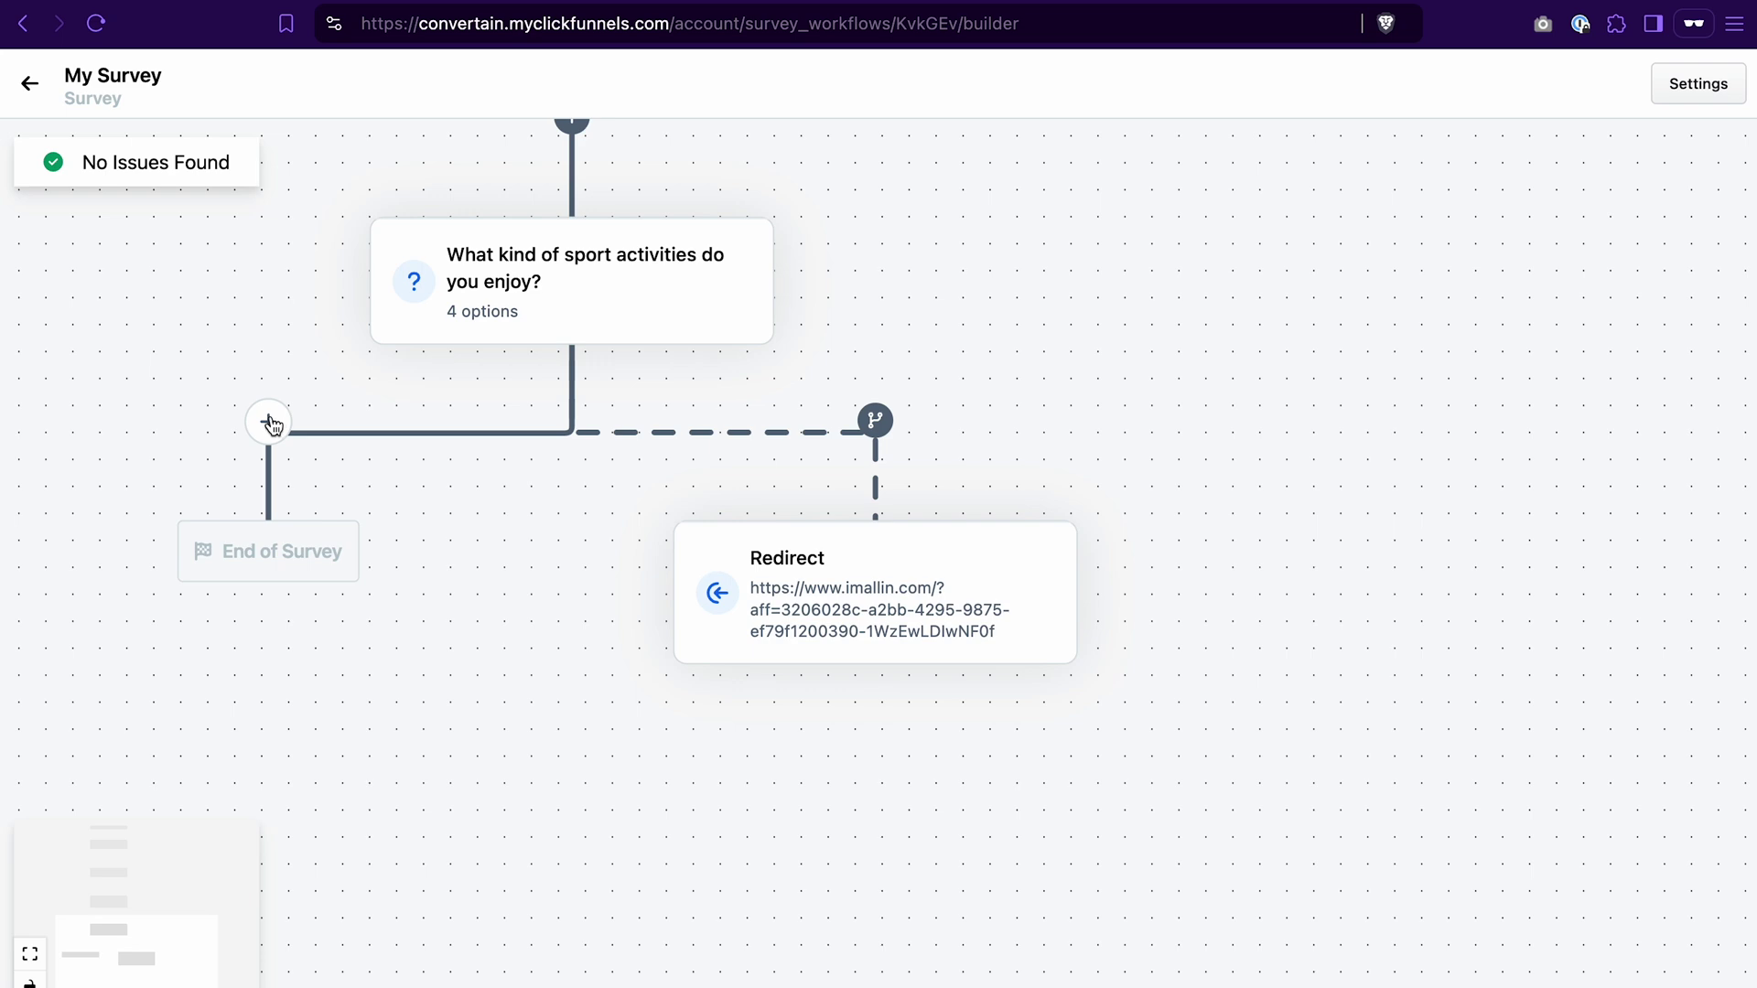
Step: Add and save an Input question 'How often do you go to the gym?' on the main path
left_click(270, 423)
left_click(419, 401)
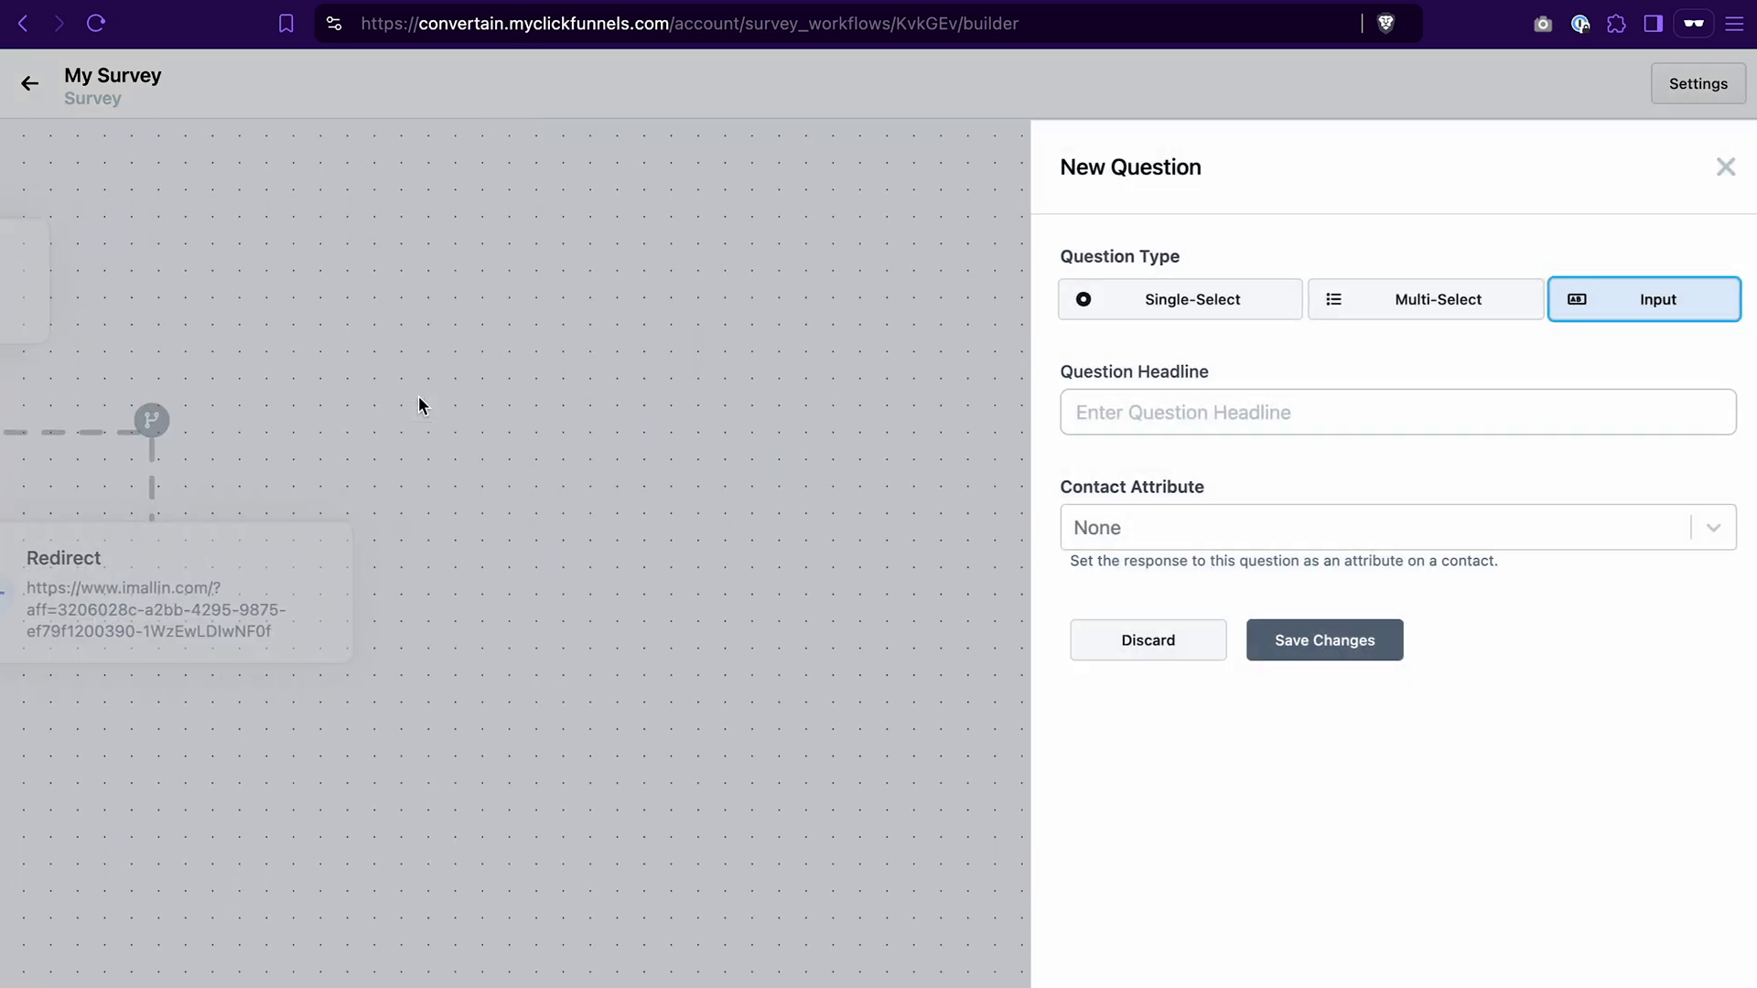
left_click(1226, 413)
type("How often do you go to the gym?")
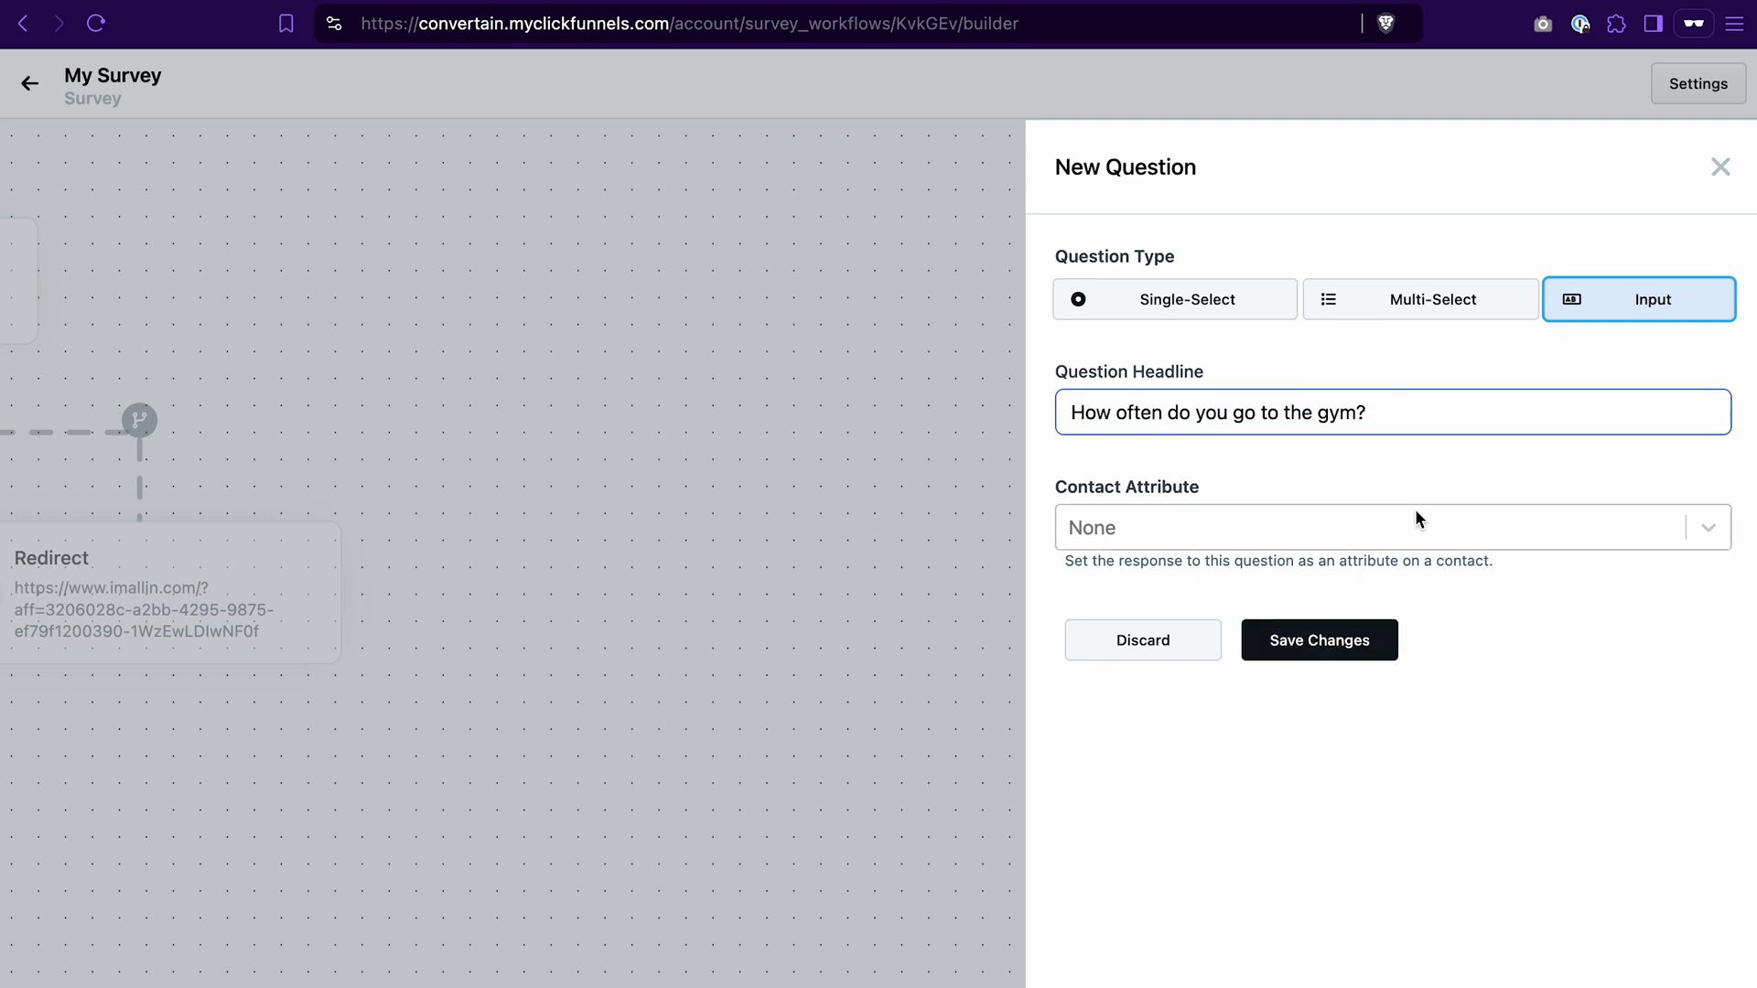
left_click(1315, 644)
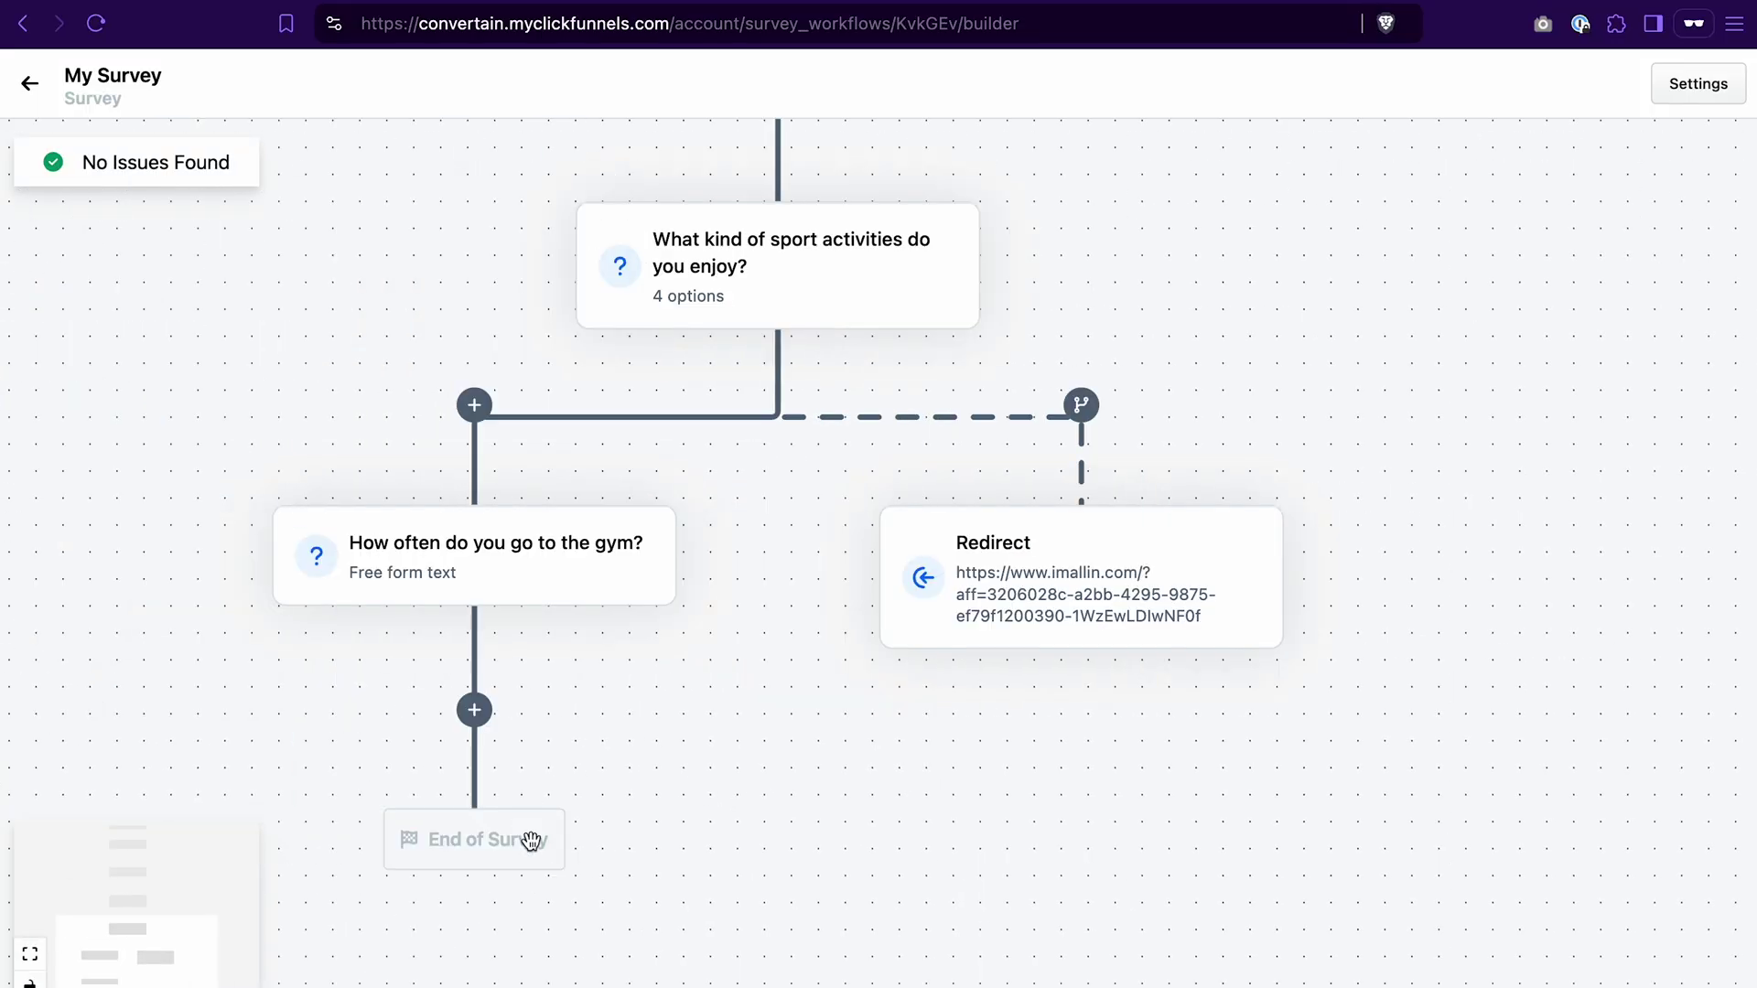
mouse_move(667, 562)
Step: Close the gym question's editor and return to the survey workflows list
left_click(490, 567)
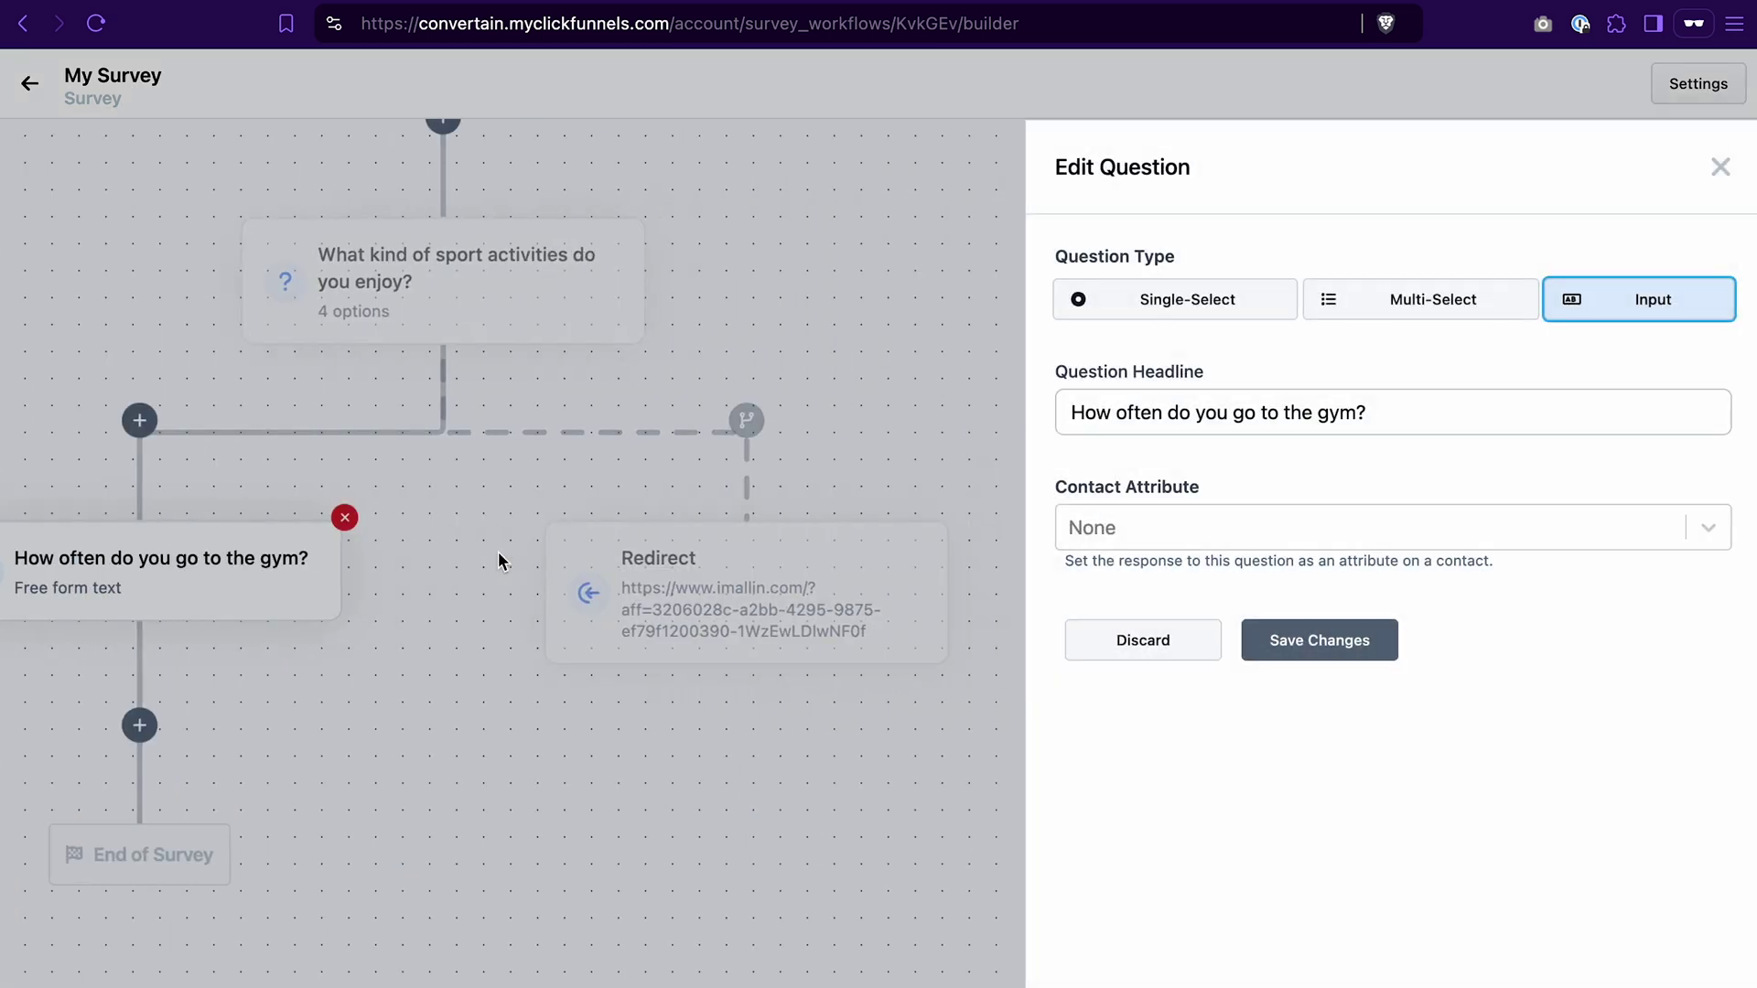
left_click(1719, 167)
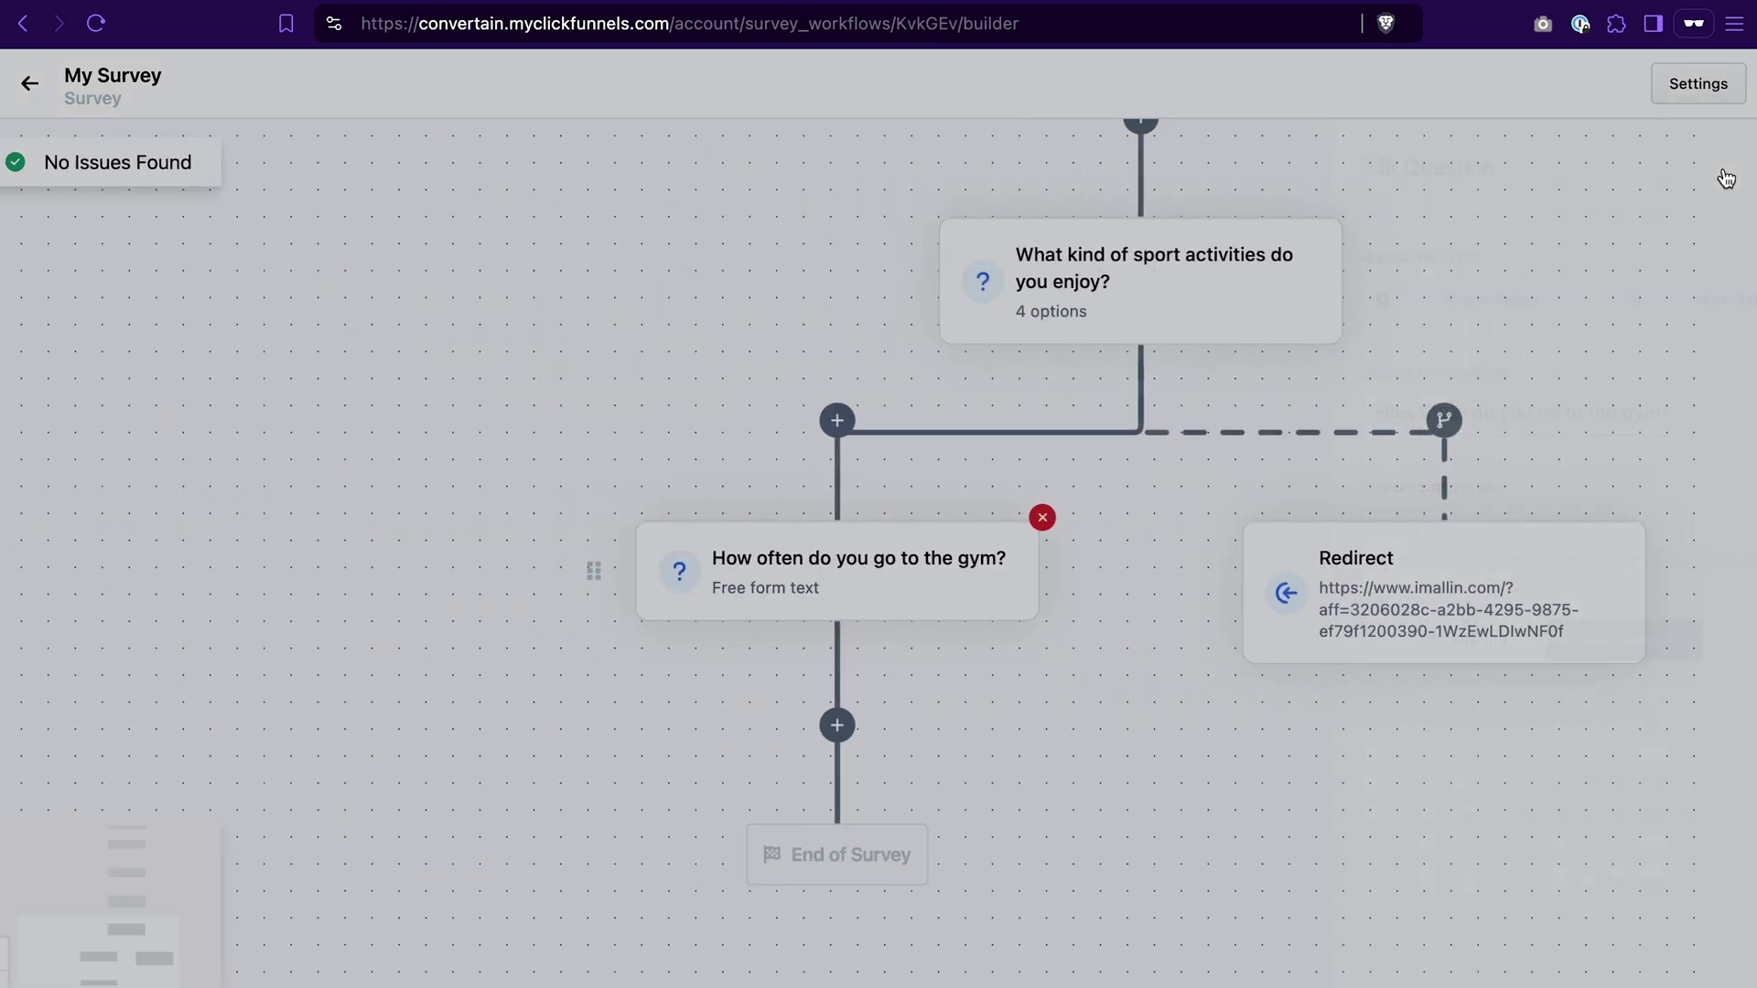
mouse_move(1065, 537)
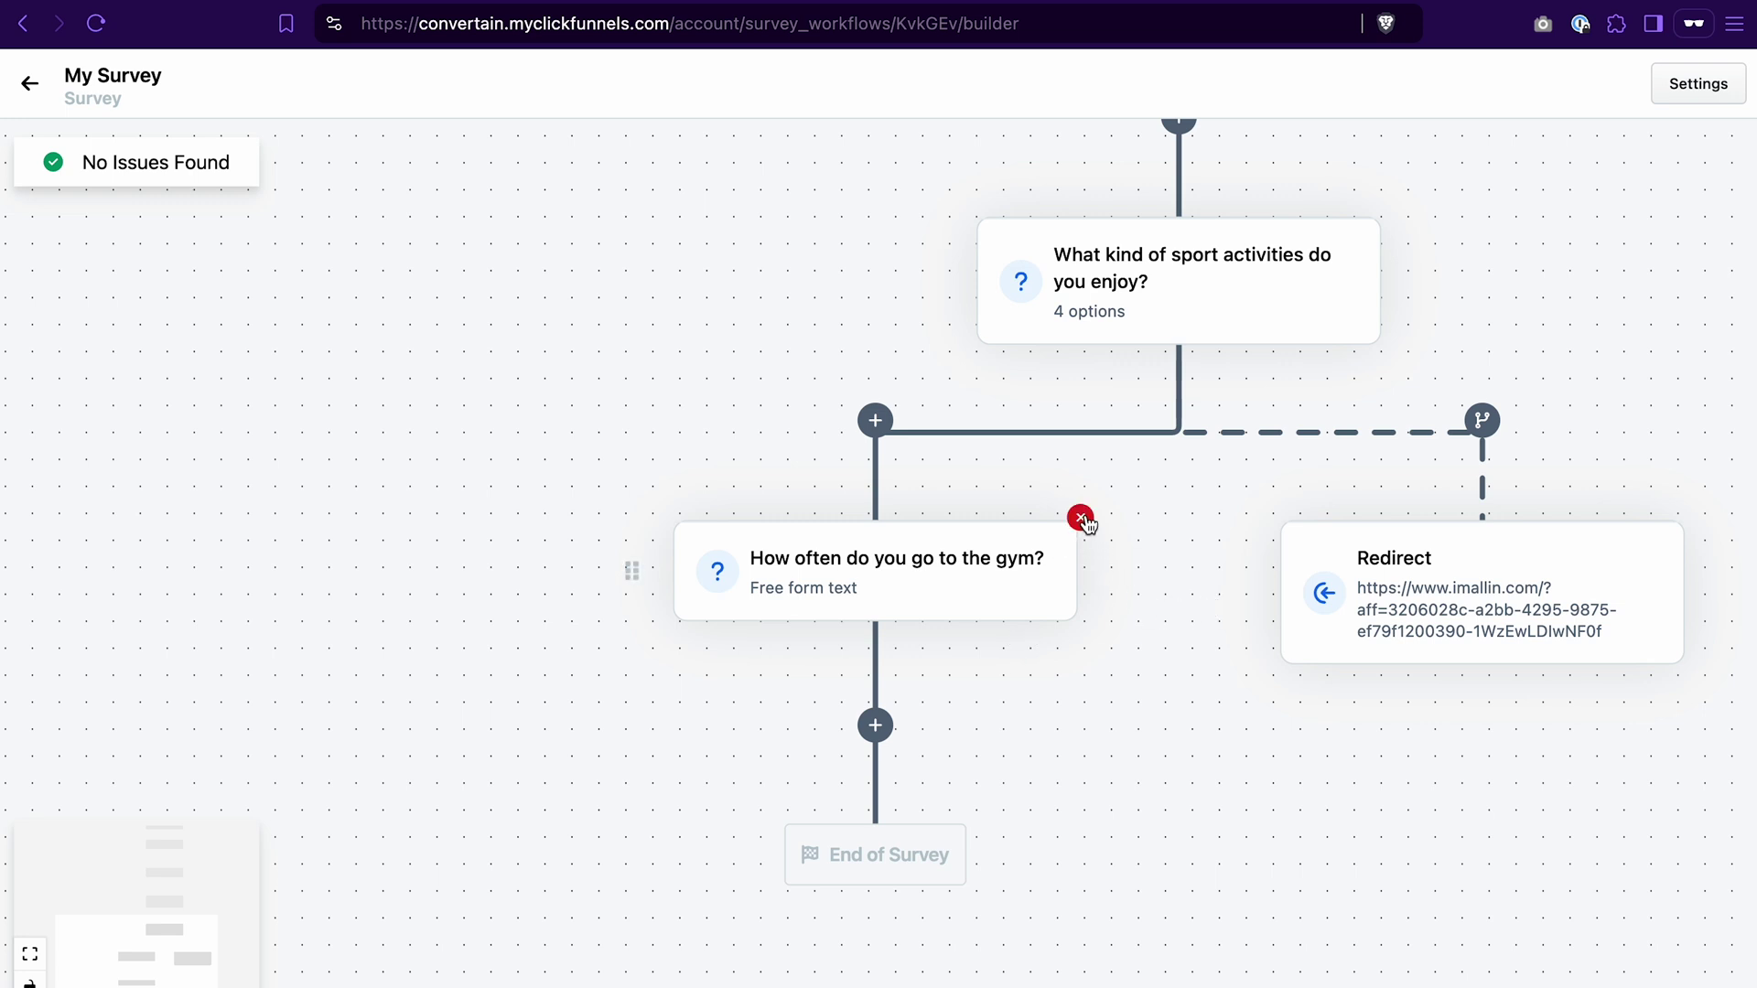
scroll(1313, 784, "right", 5)
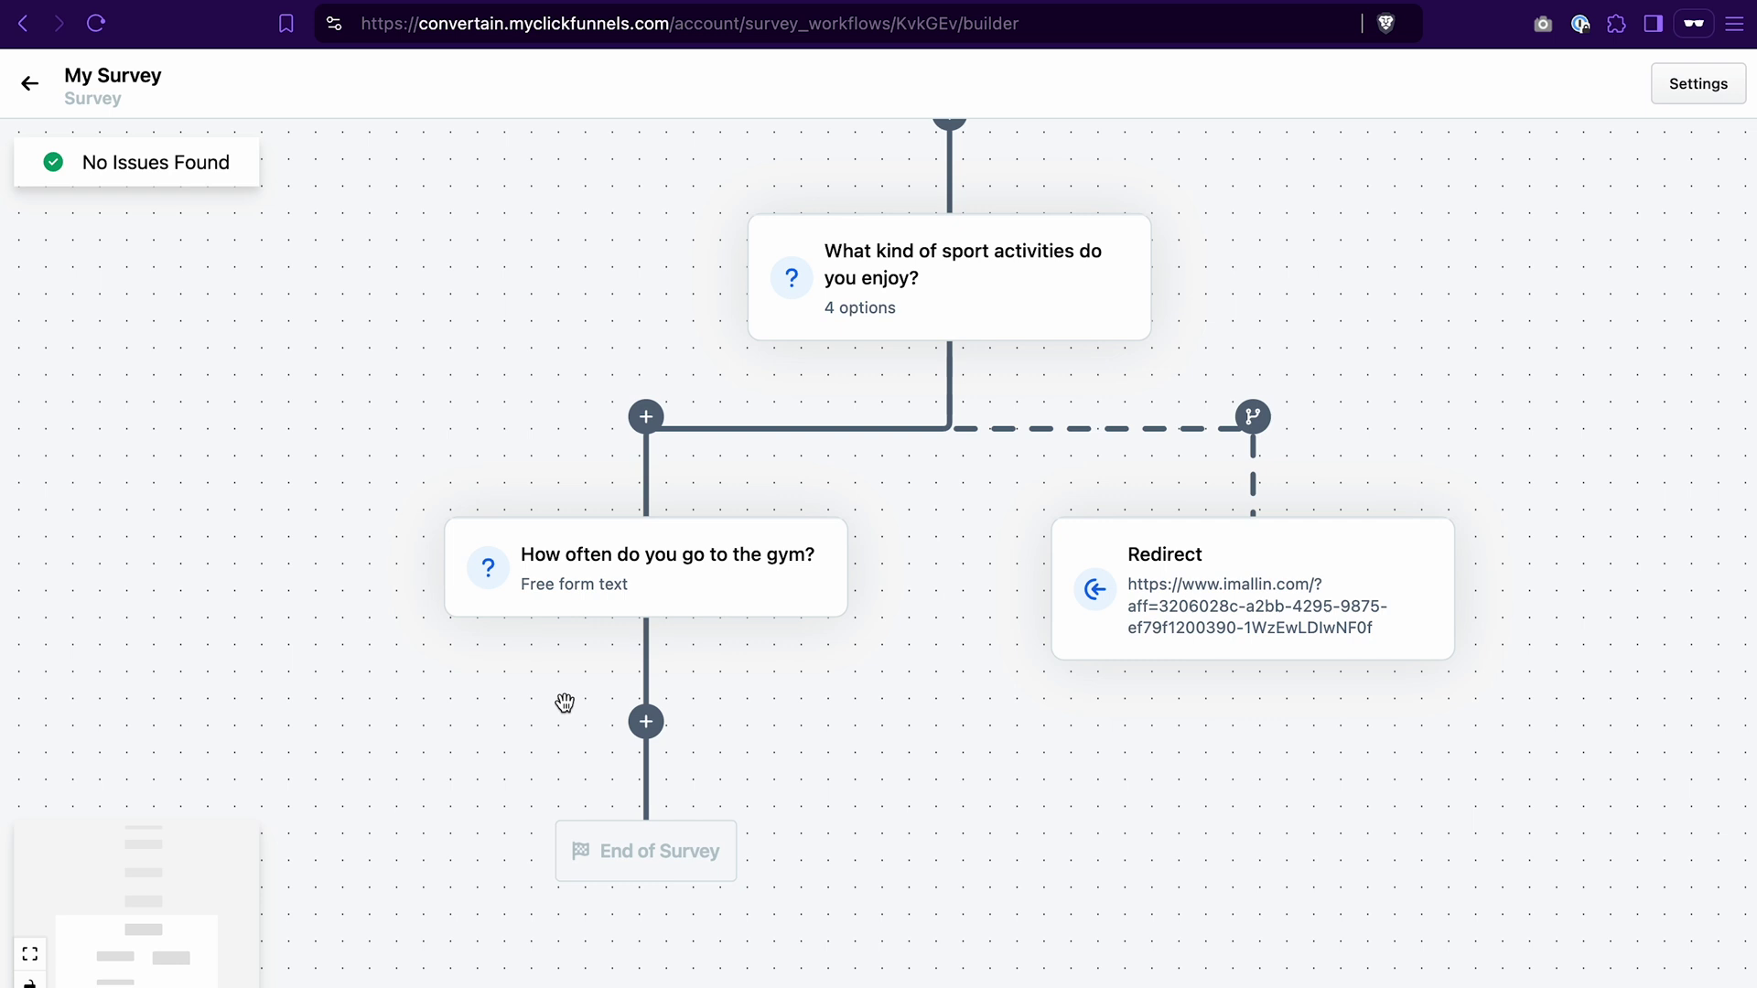
left_click(32, 89)
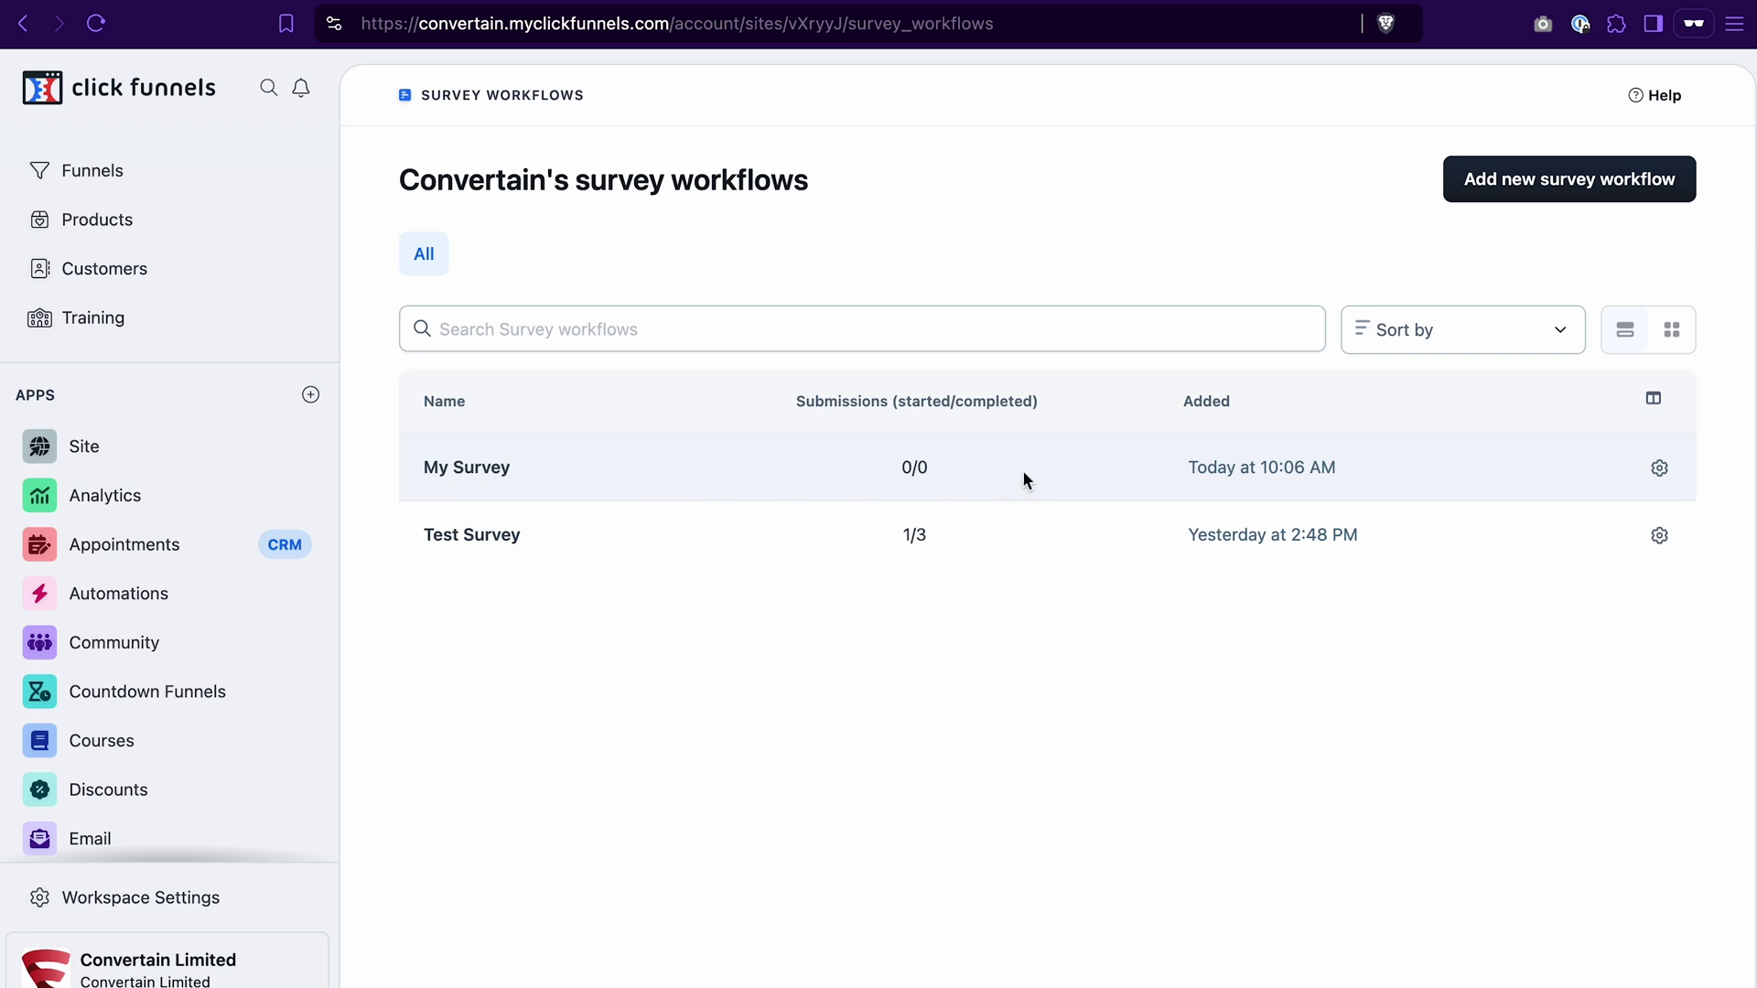
Step: Open My Survey's details from its gear and discard changes to leave
left_click(1660, 471)
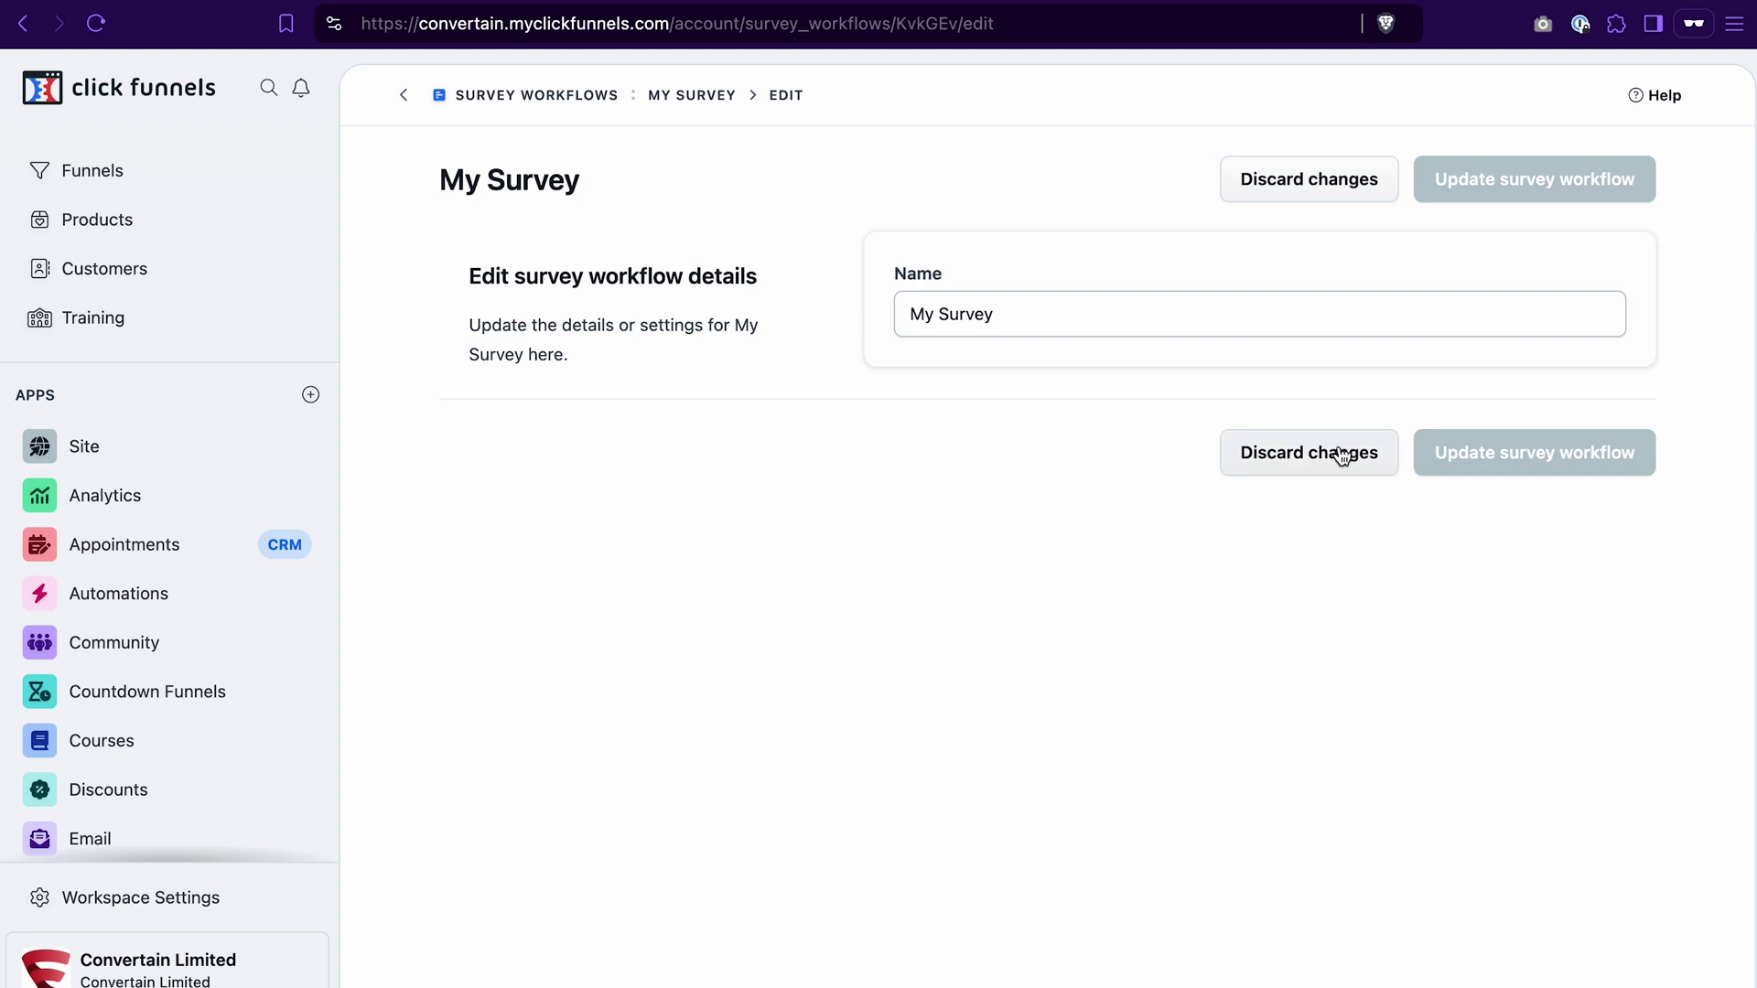
left_click(1342, 455)
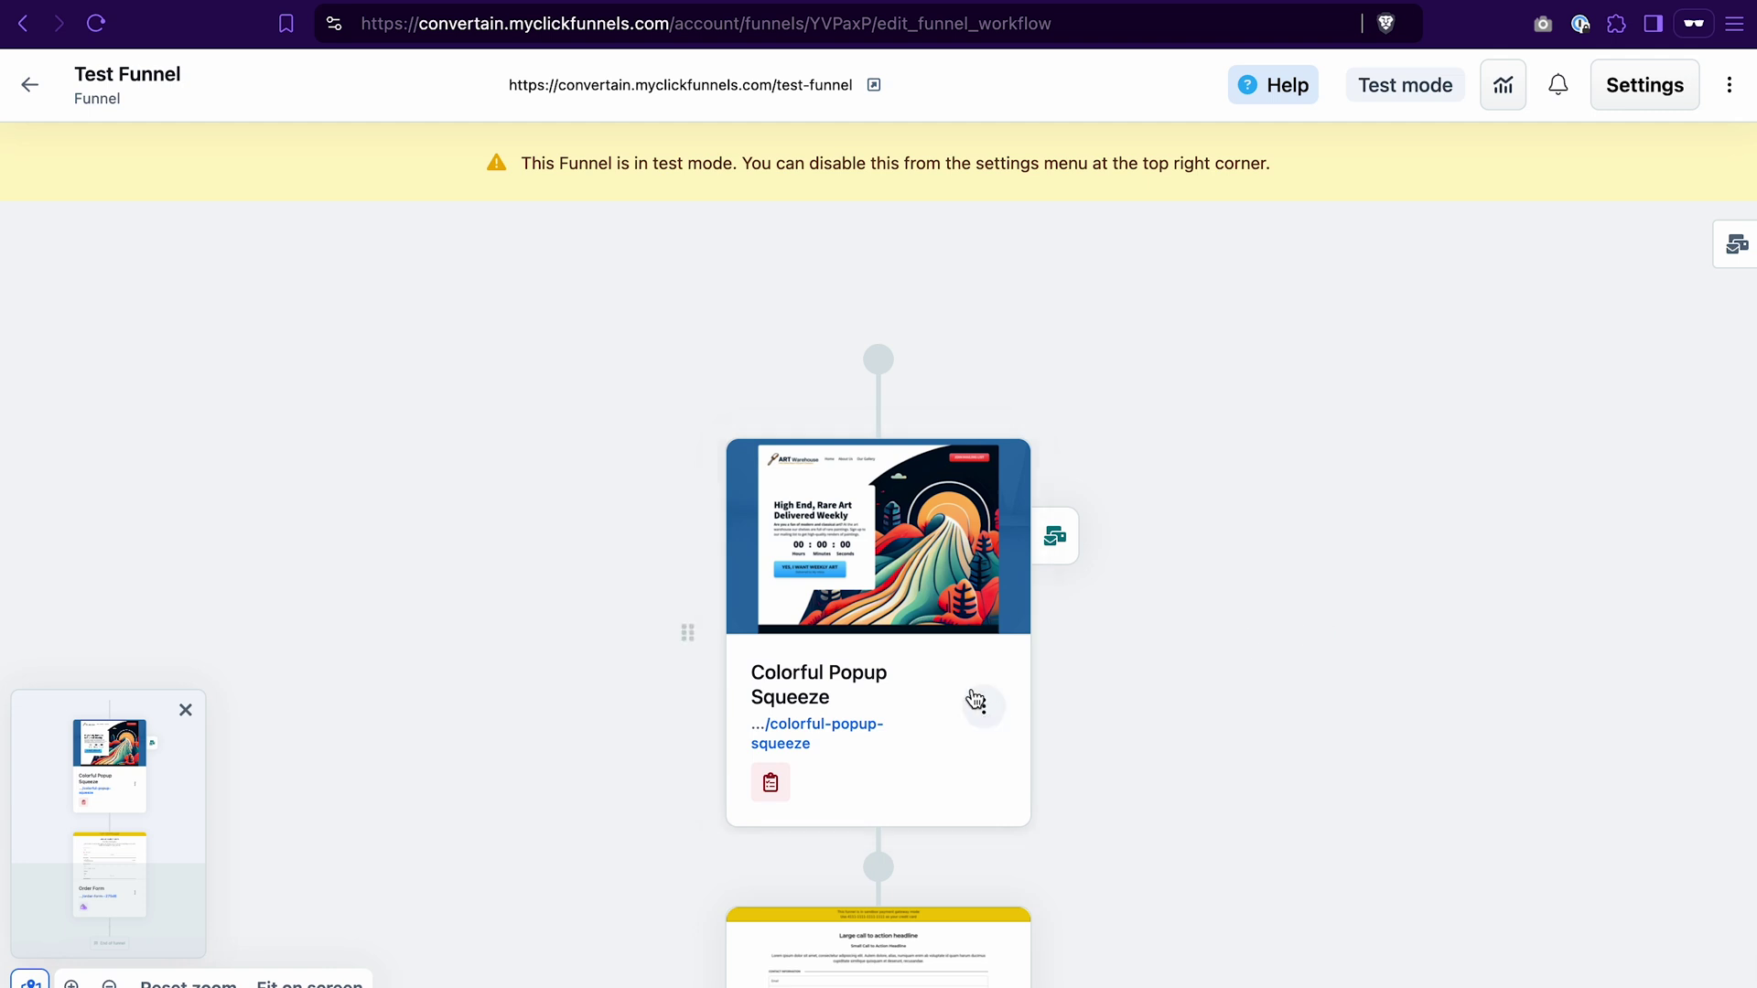
Step: Insert a Survey element, found by searching 'surv', into the empty row above the Colorful Popup Squeeze footer
left_click(874, 509)
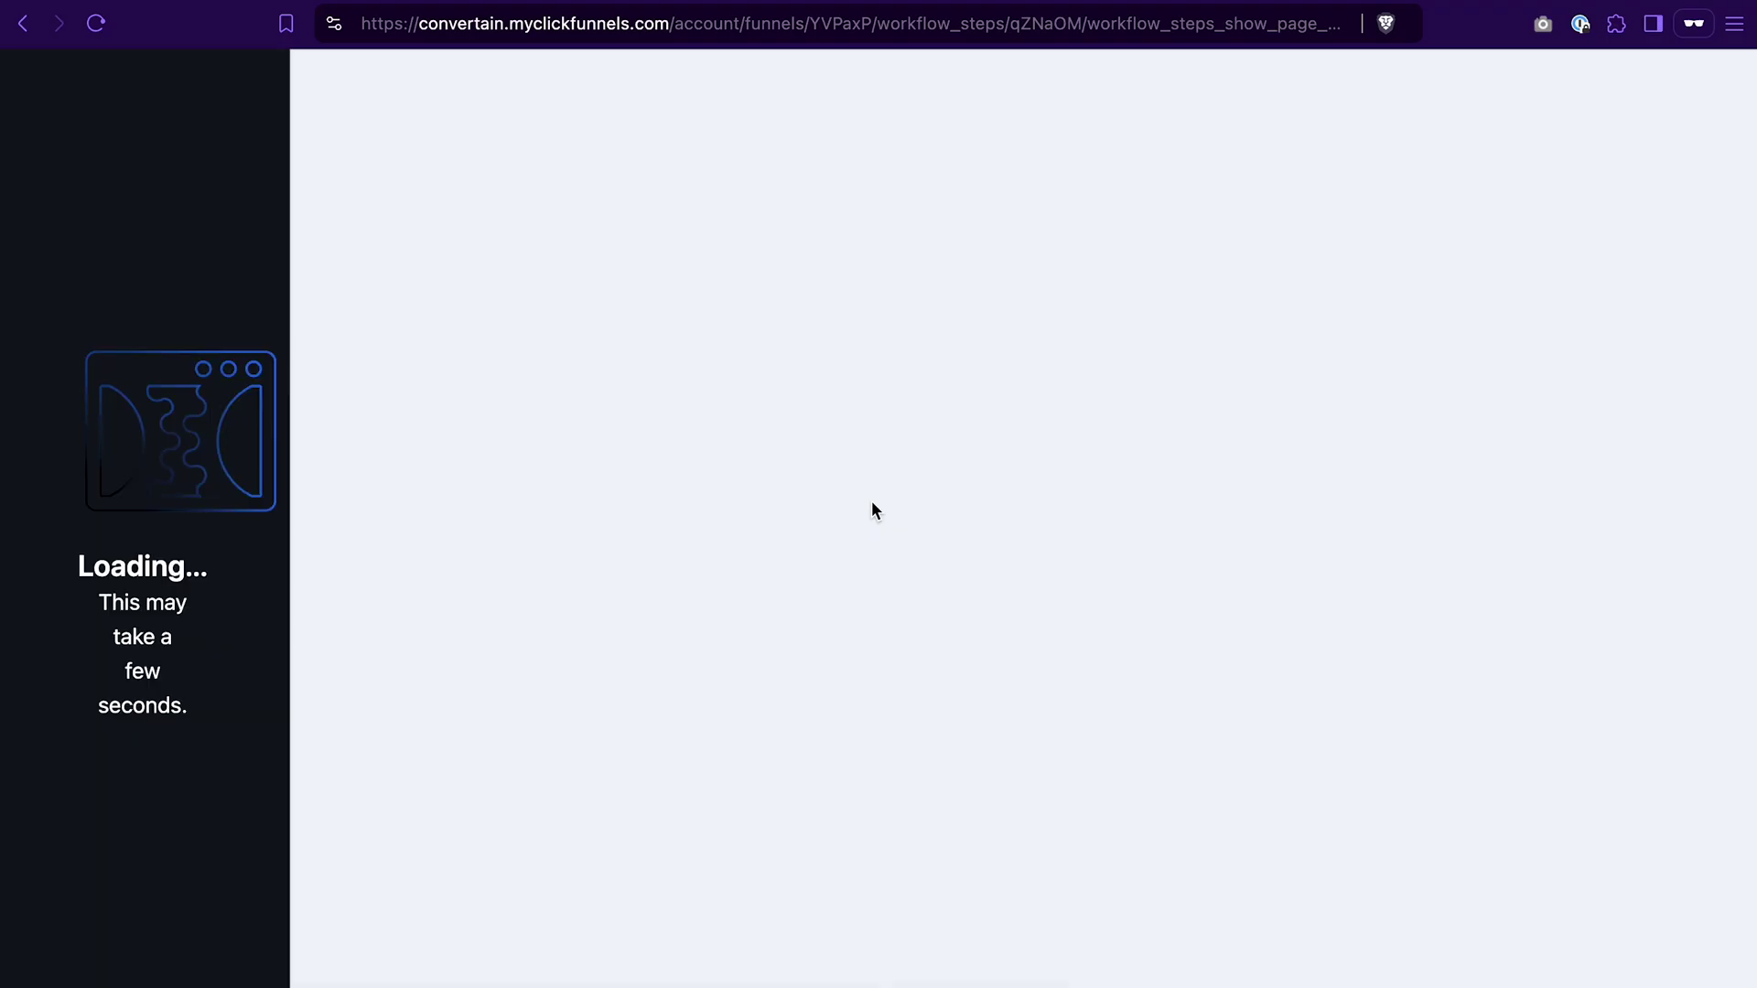
scroll(1185, 568, "down", 5)
scroll(1185, 568, "down", 6)
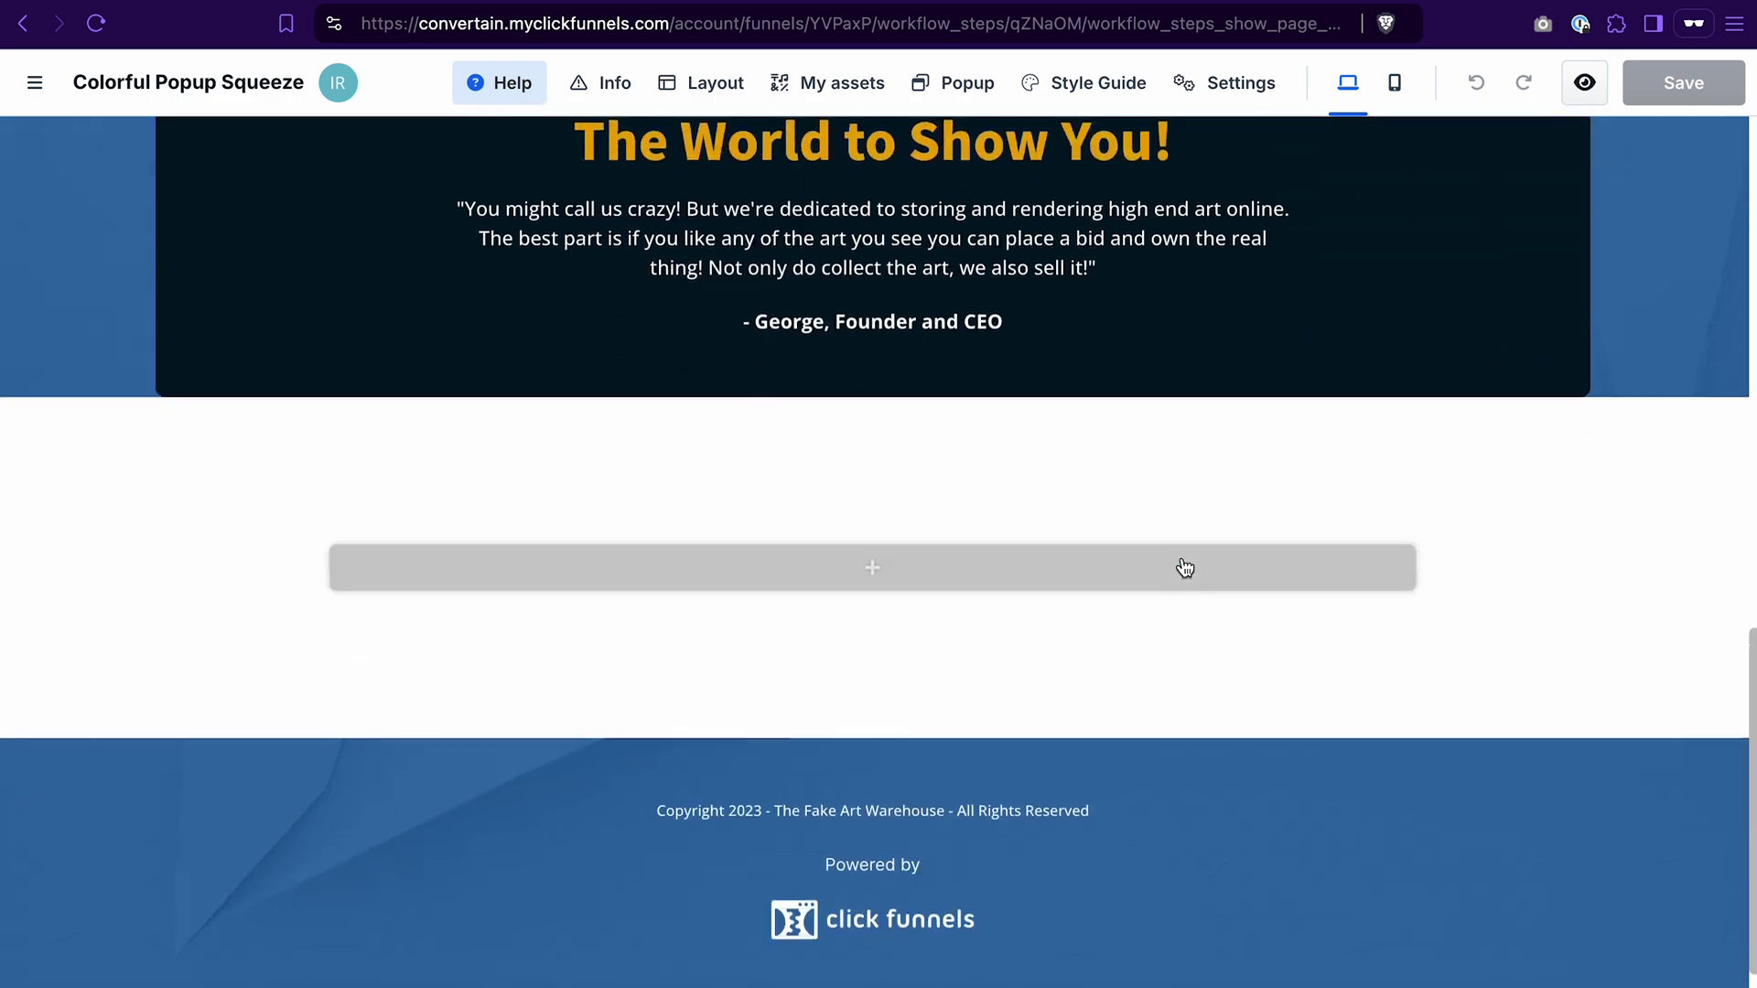
left_click(968, 558)
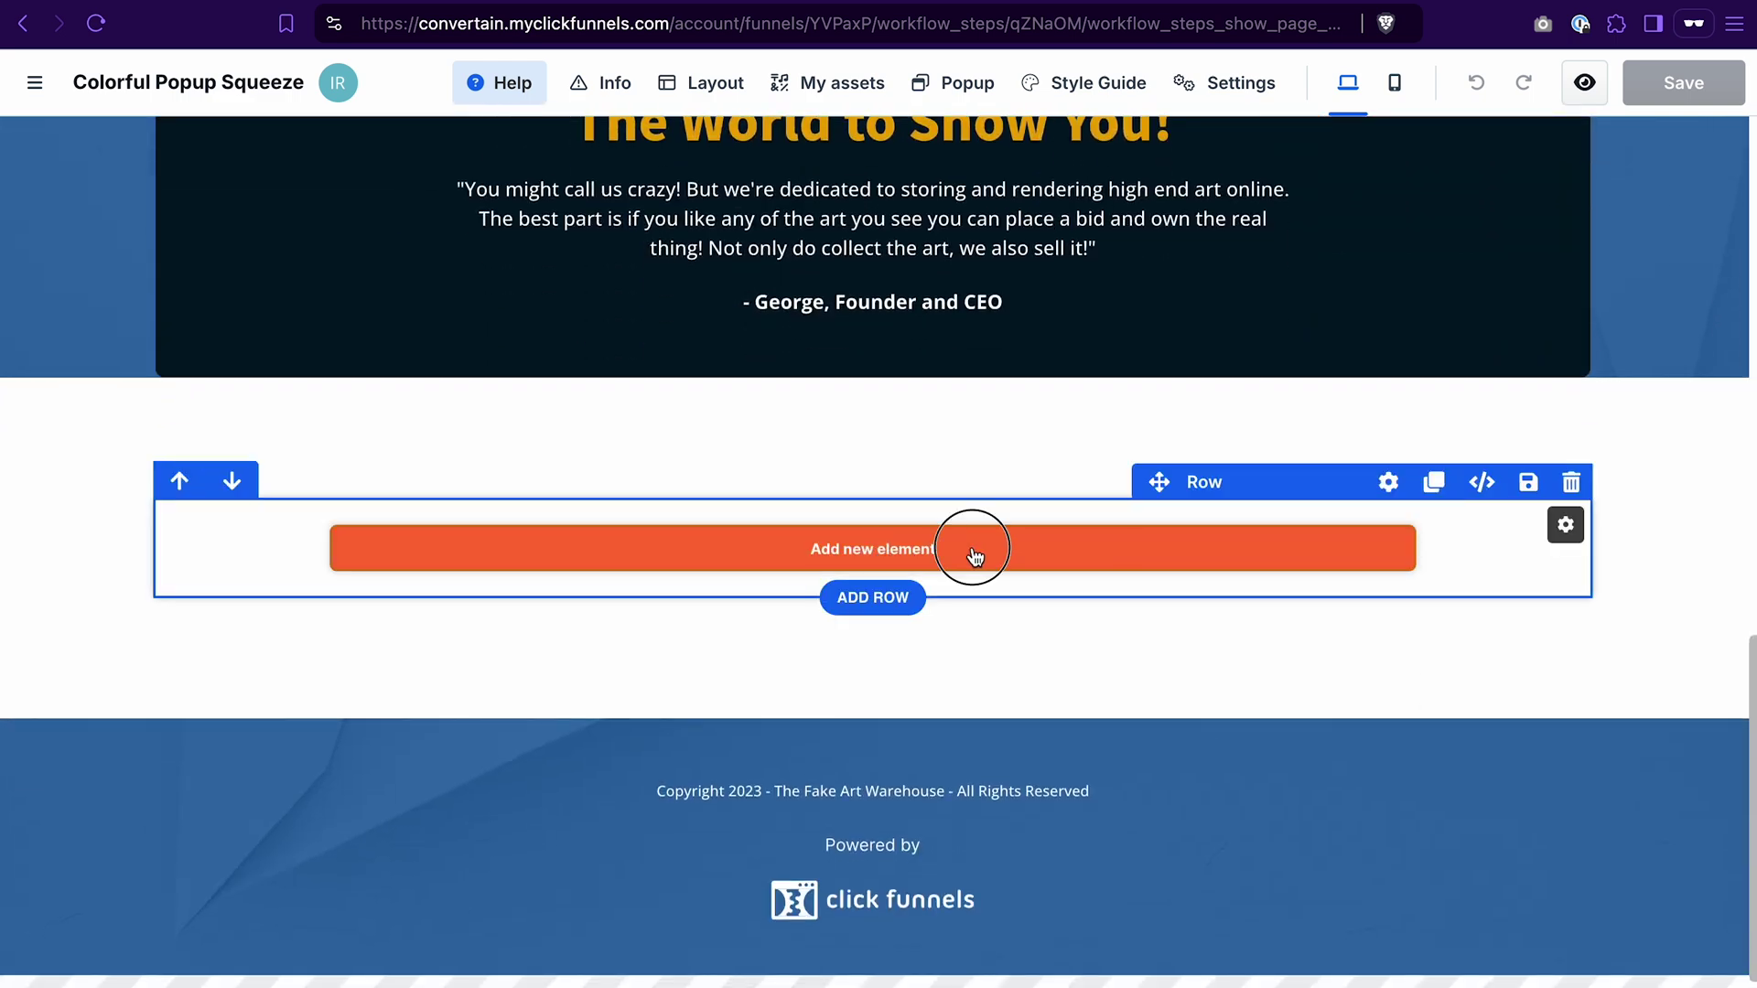
type("surv")
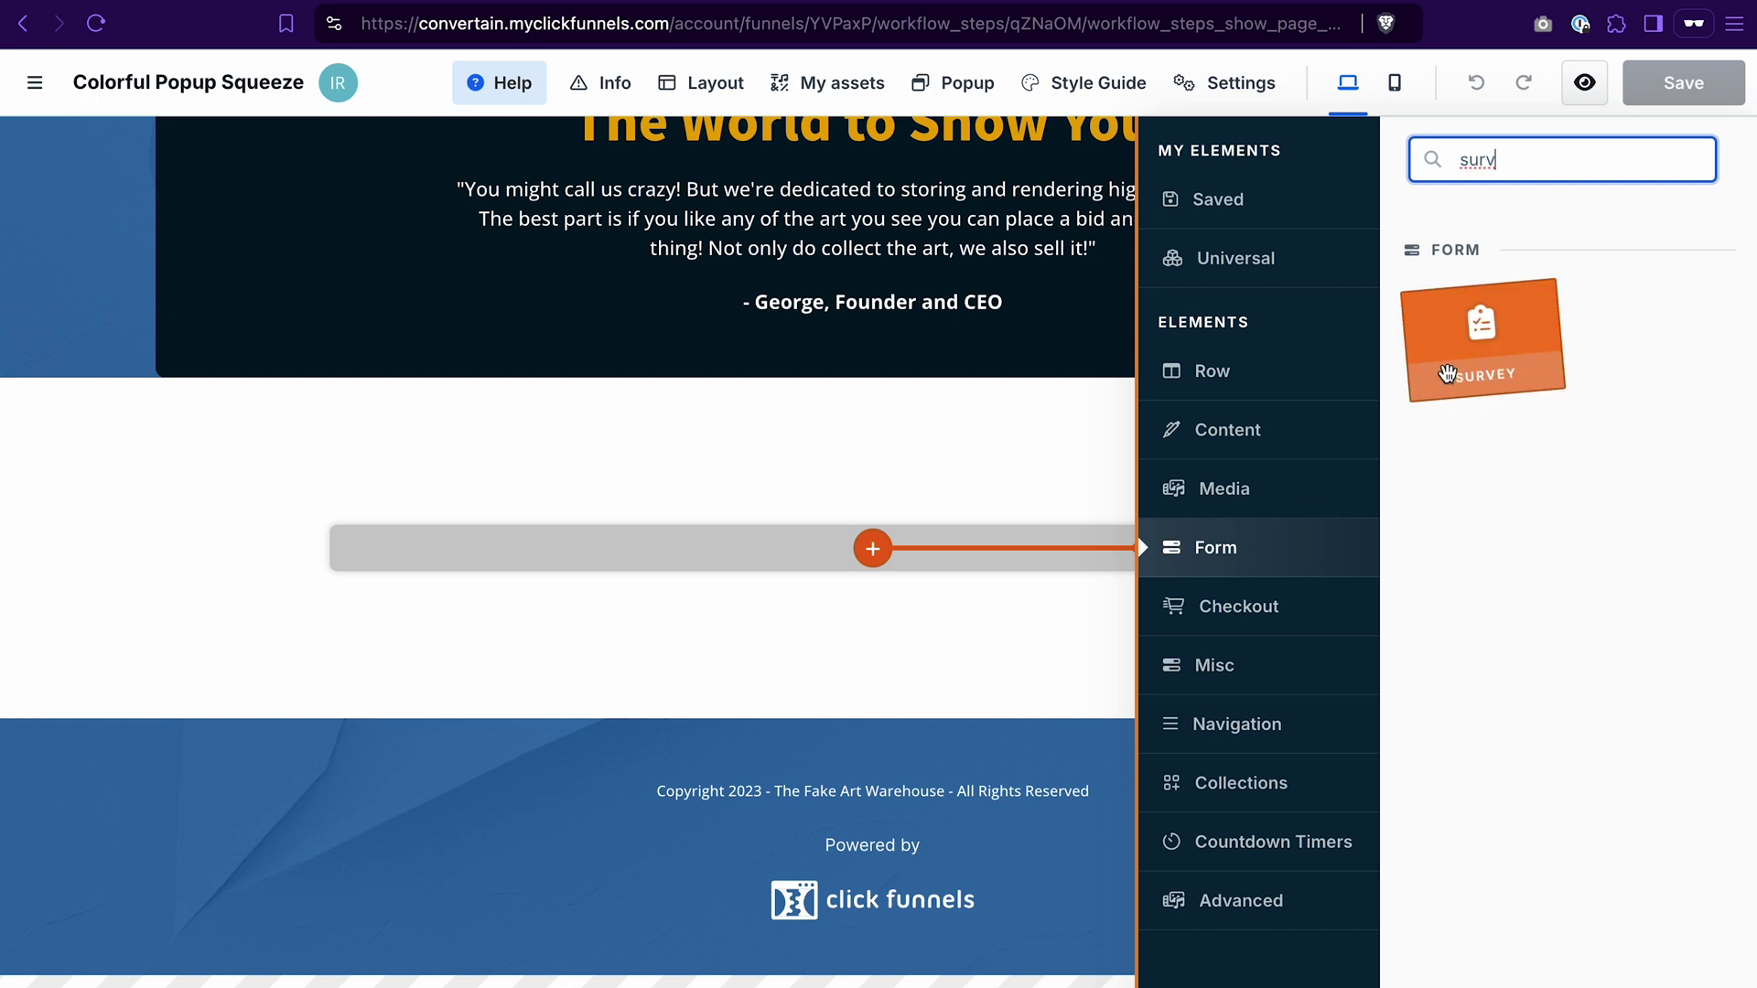
left_click(1421, 388)
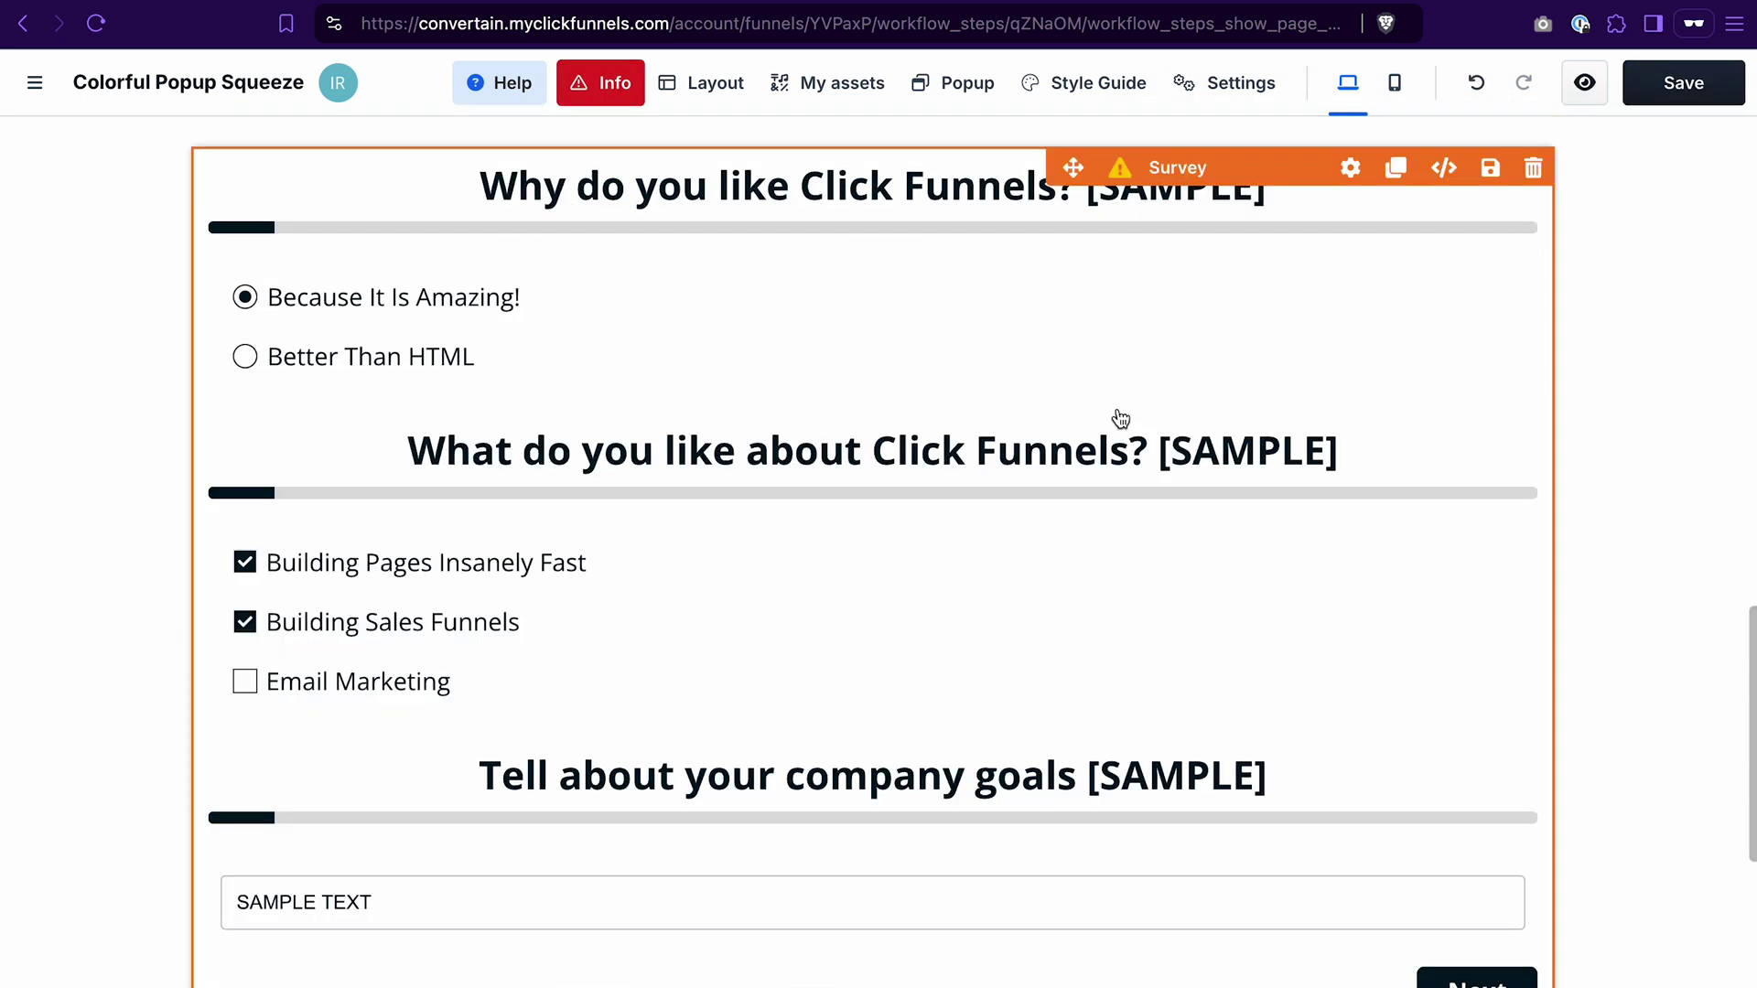
left_click(1350, 169)
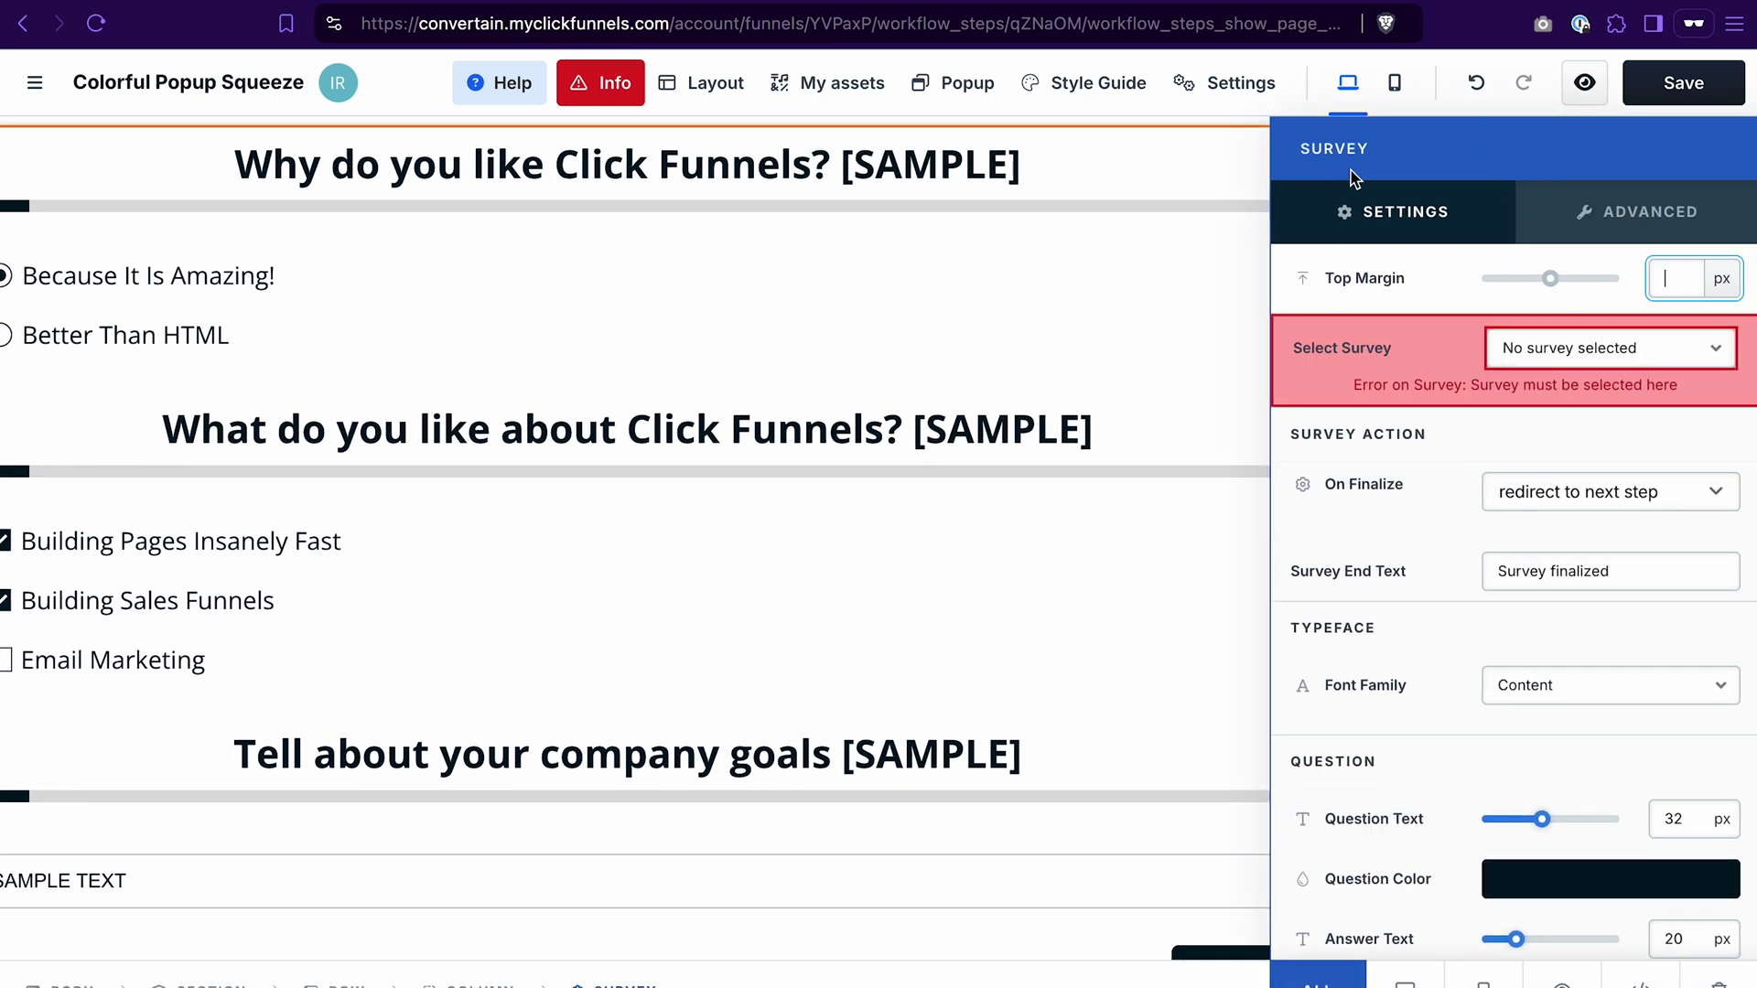
Step: Attach My Survey to the survey element, keeping On Finalize as 'redirect to next step'
left_click(1538, 350)
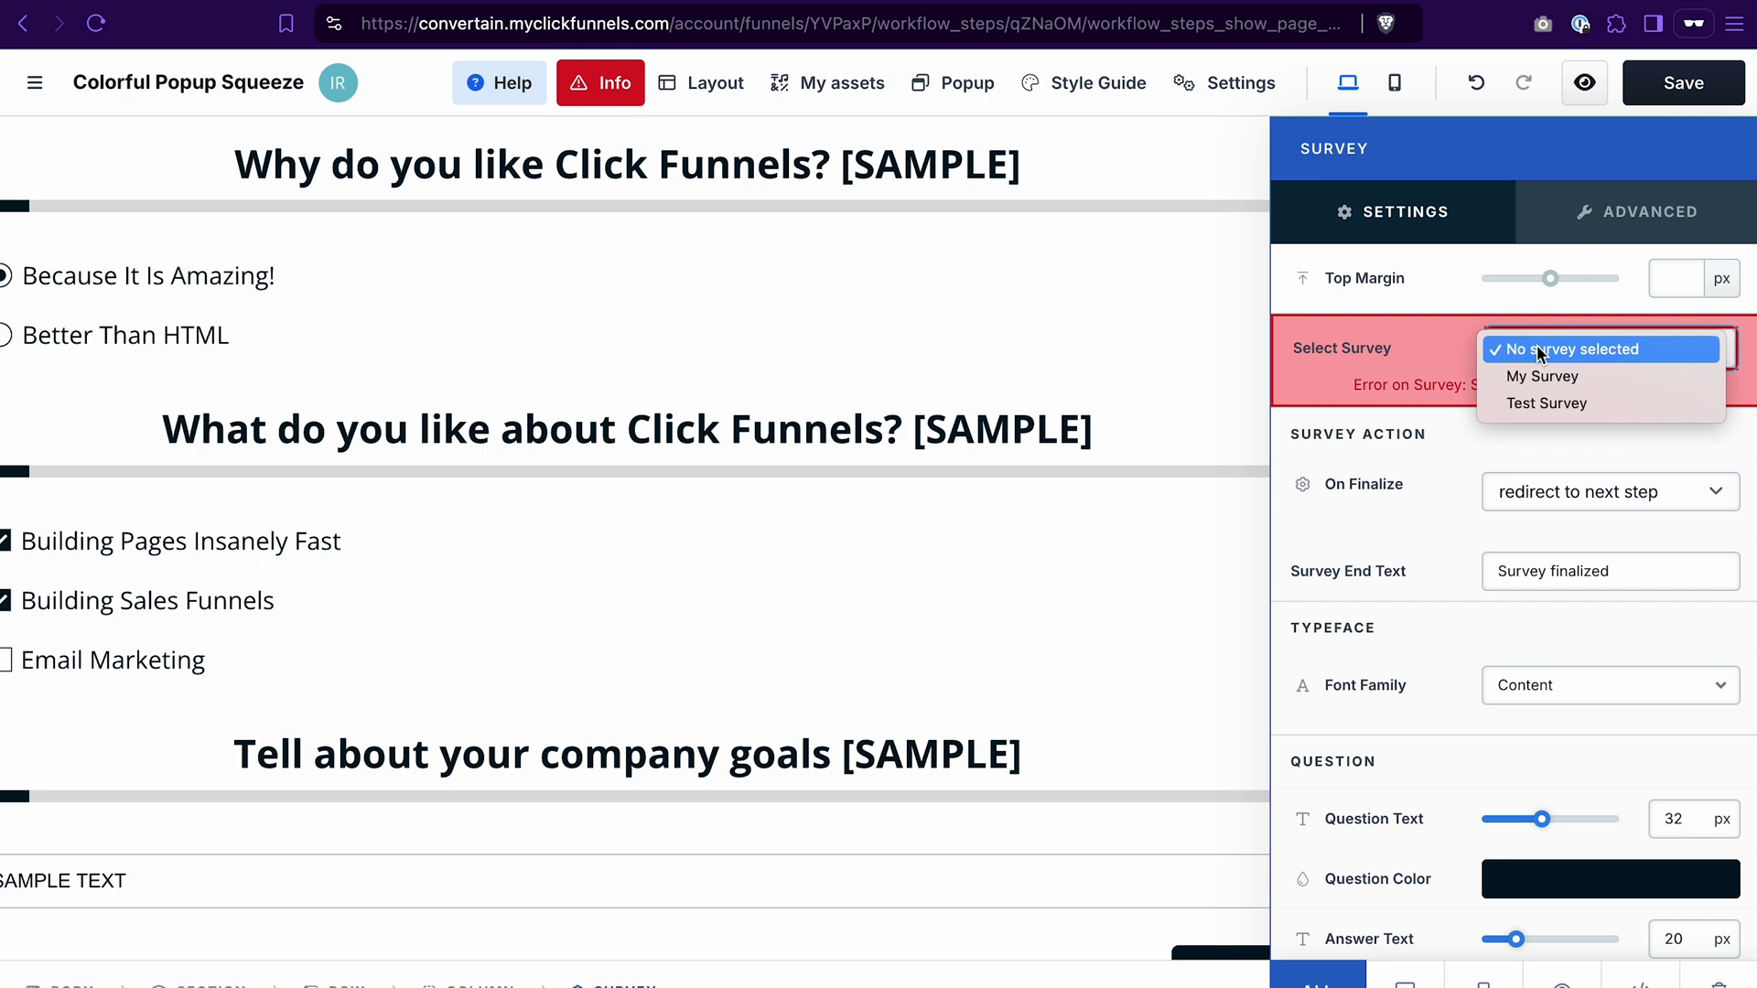
left_click(1542, 376)
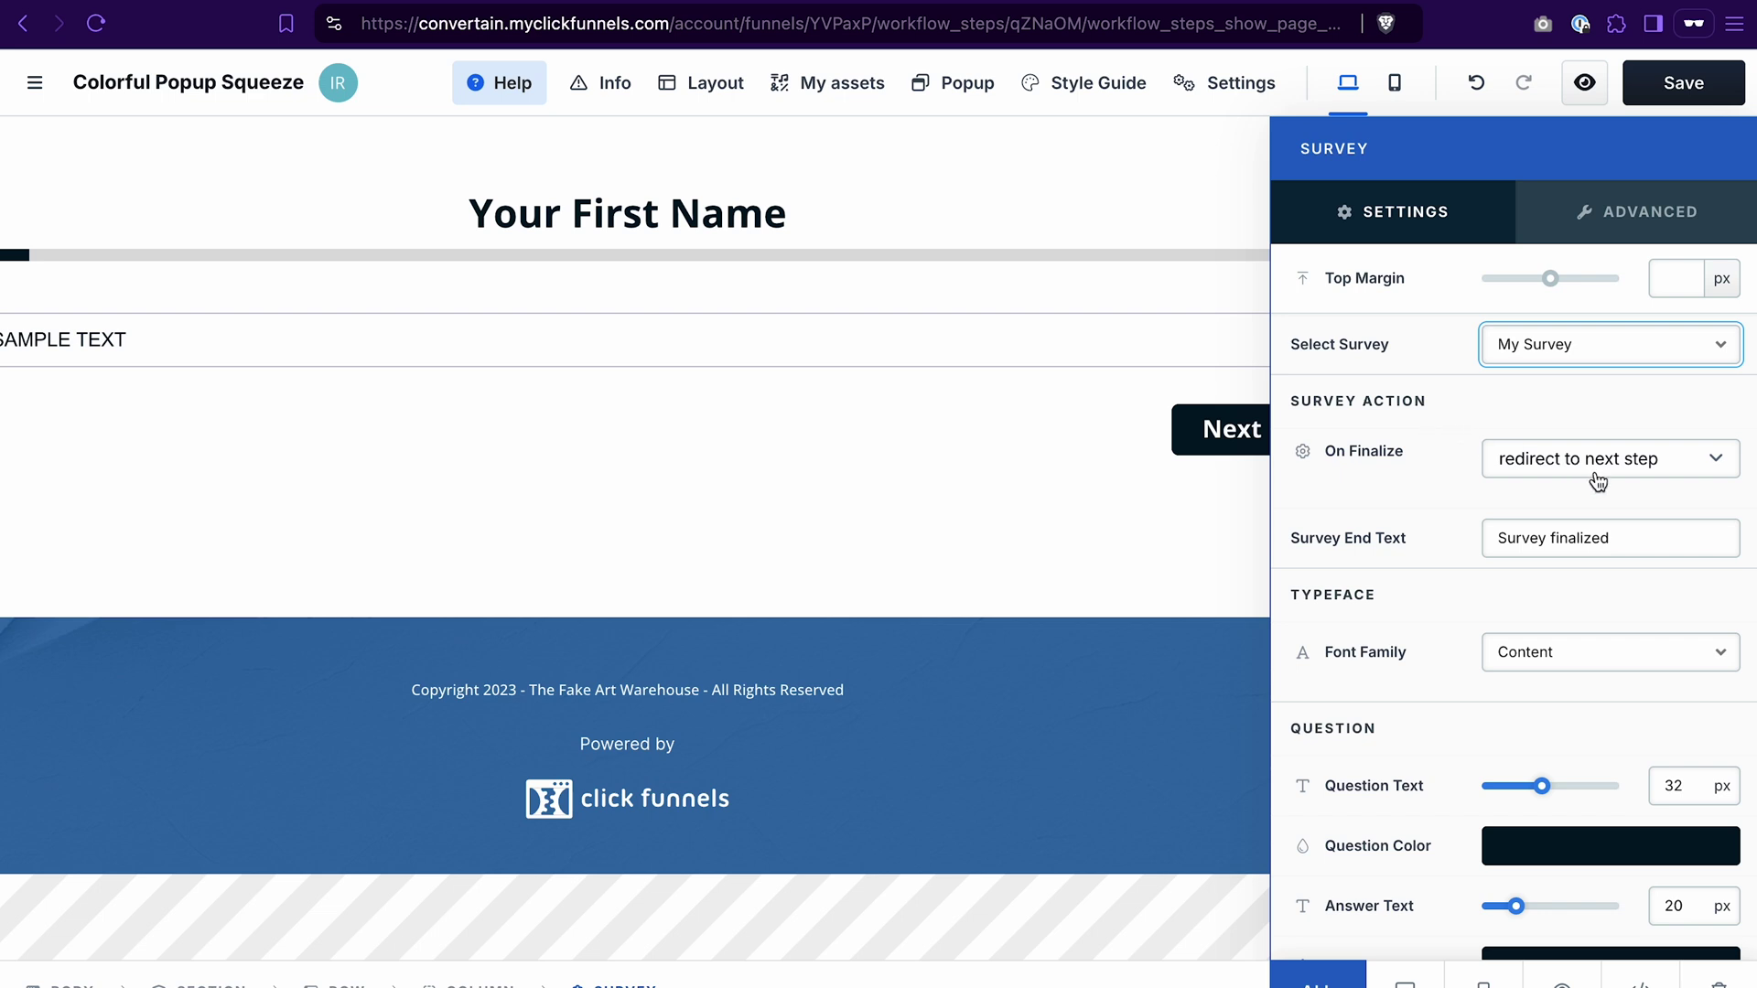
left_click(1676, 477)
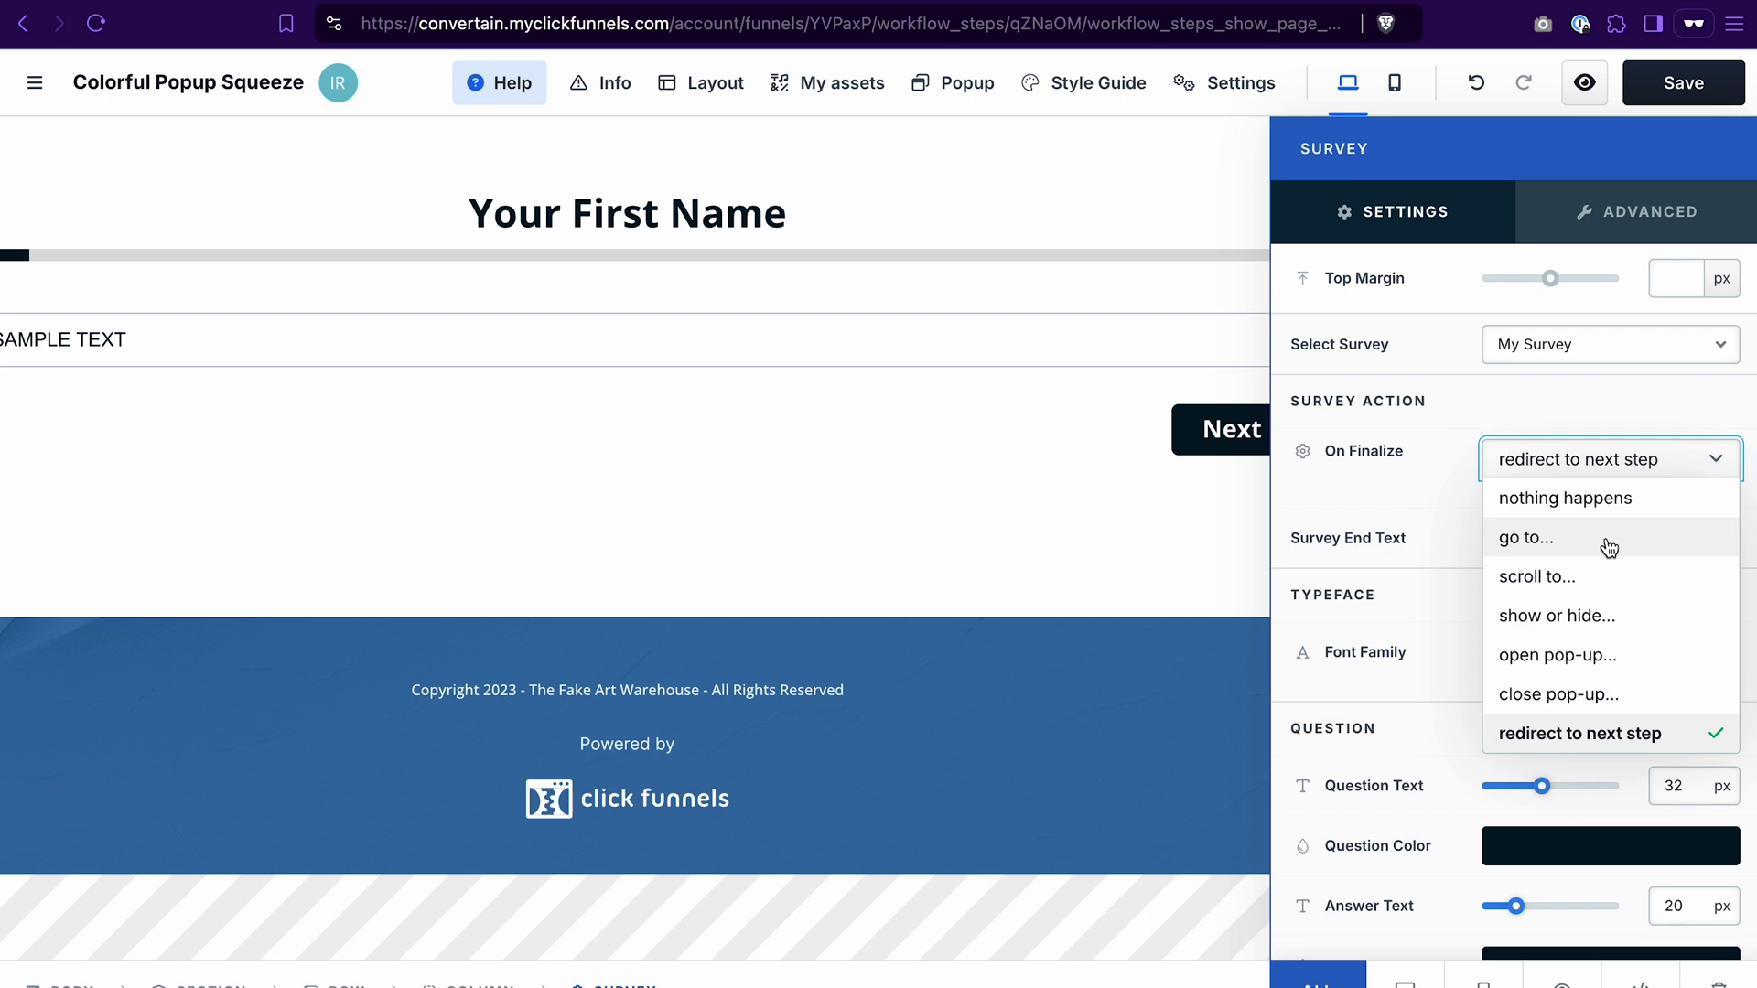
left_click(1629, 734)
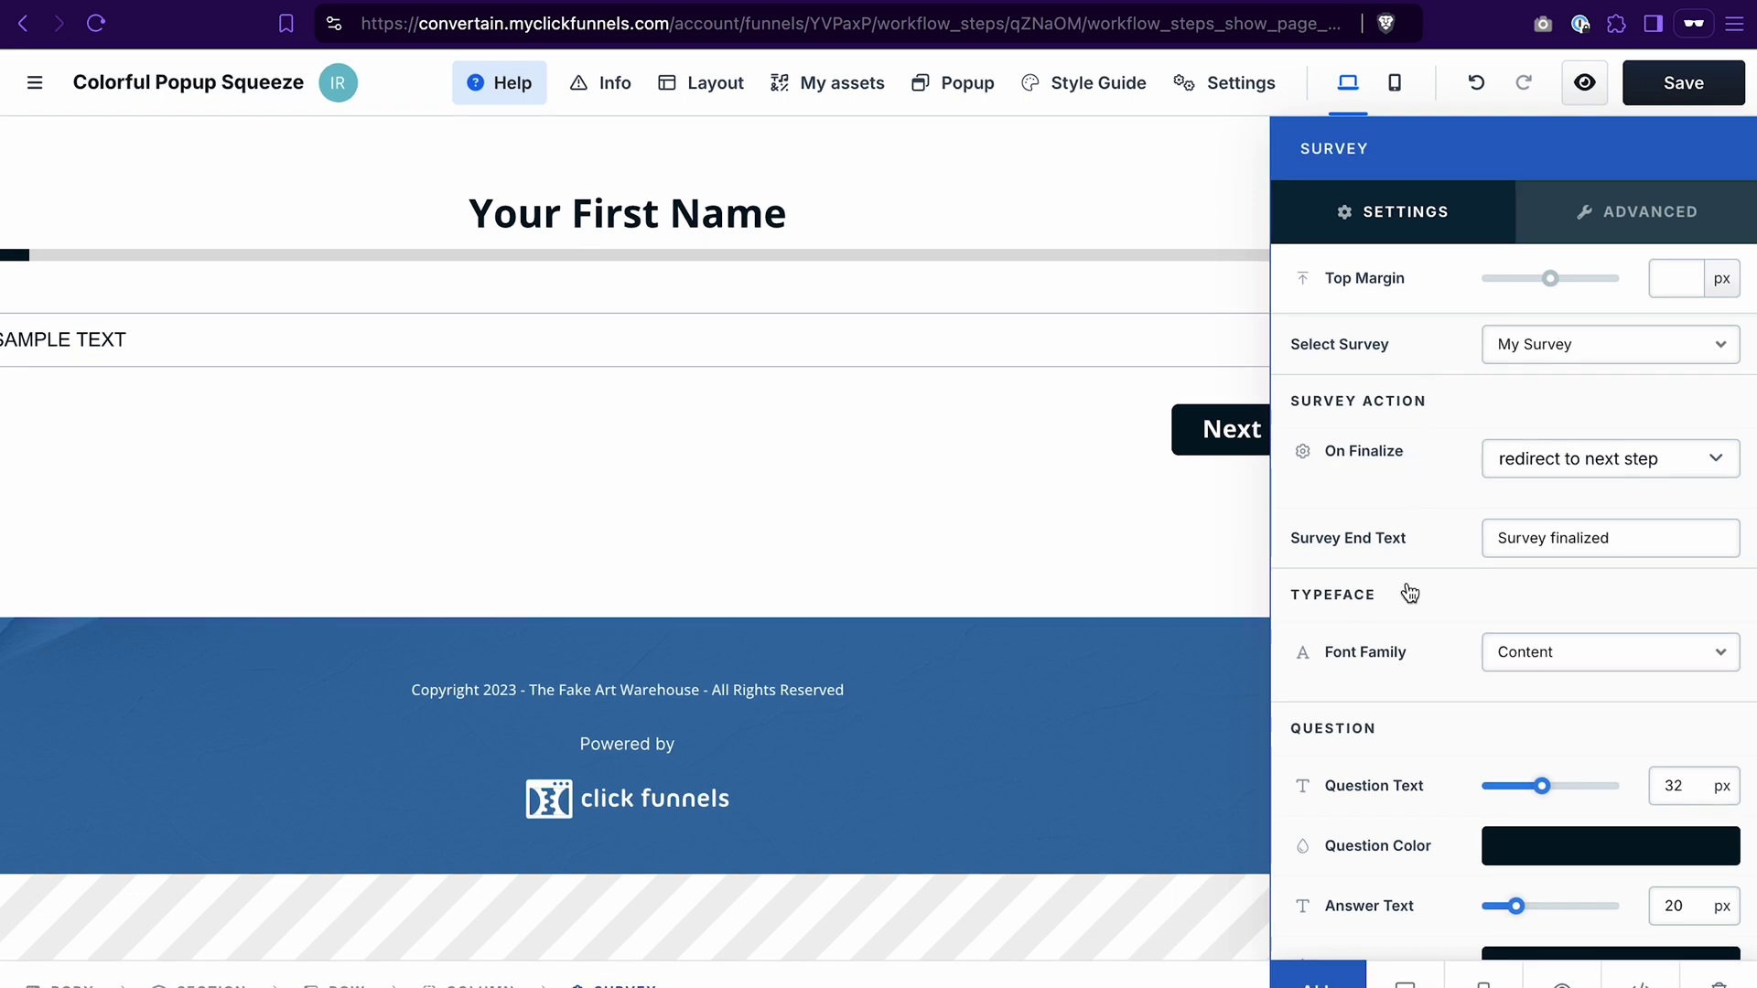
scroll(1409, 593, "down", 1)
scroll(1409, 593, "down", 5)
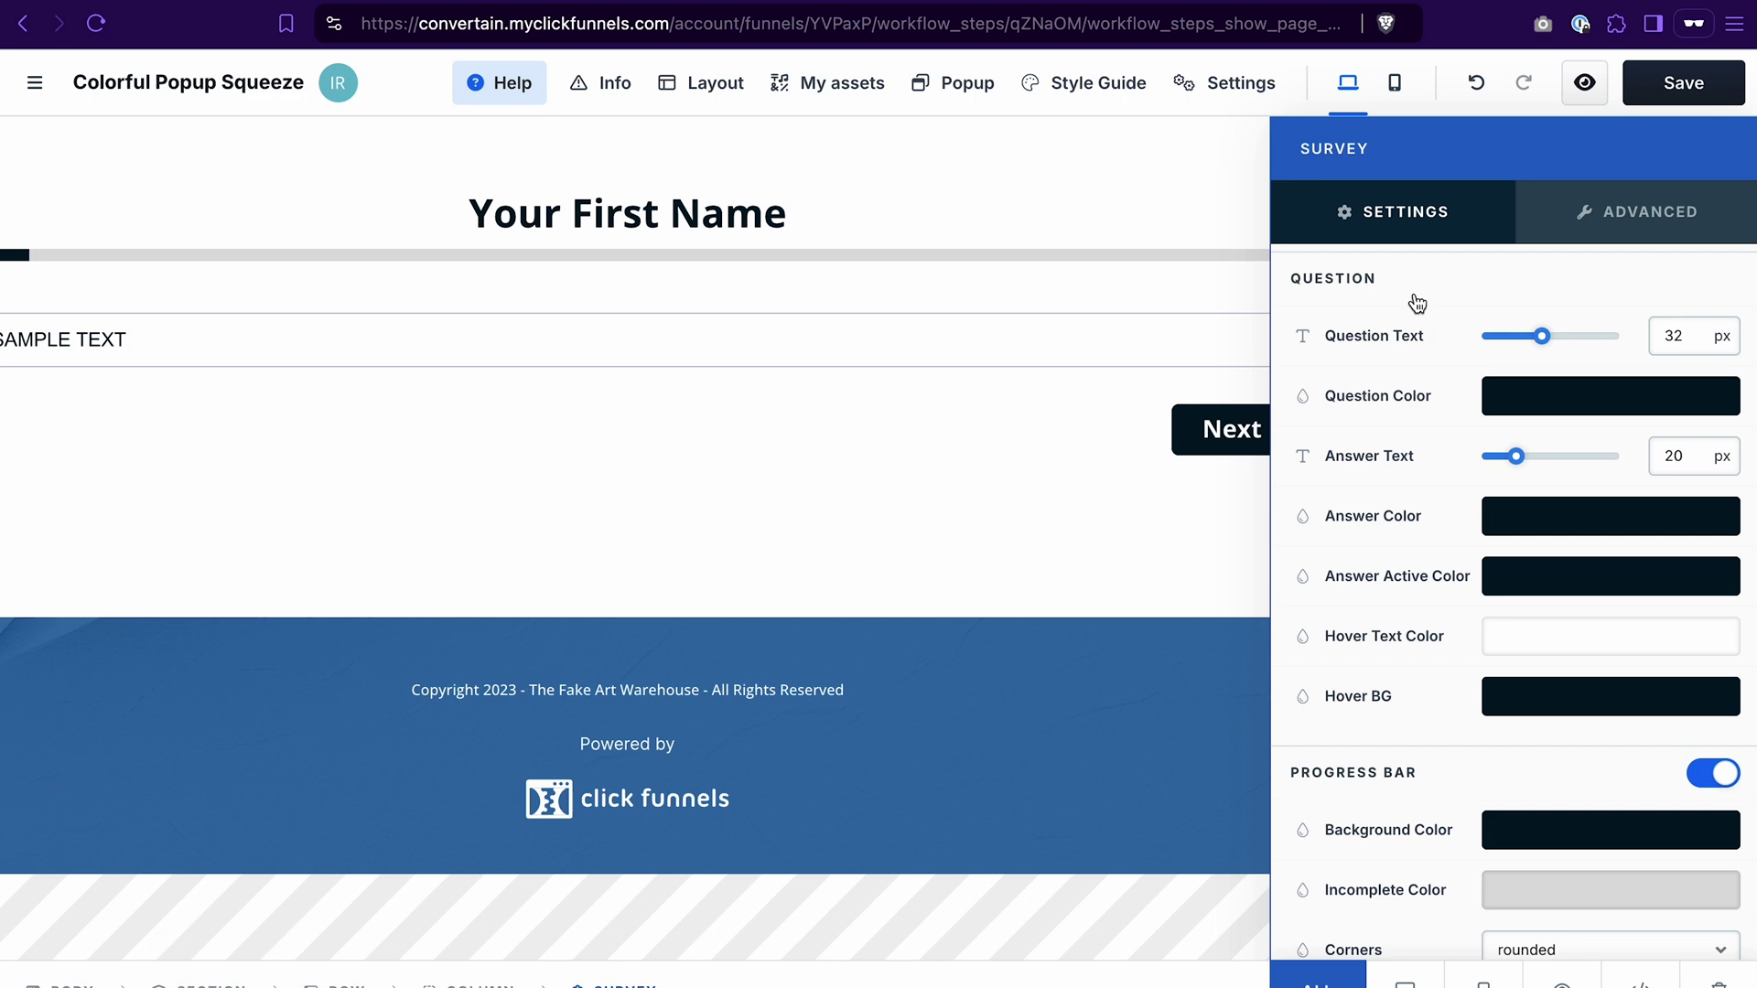
Step: Set the answer Hover BG to light grey f4f4f4 and the progress bar to blue 3da7ff
left_click(1517, 704)
left_click_drag(1199, 546, 1141, 486)
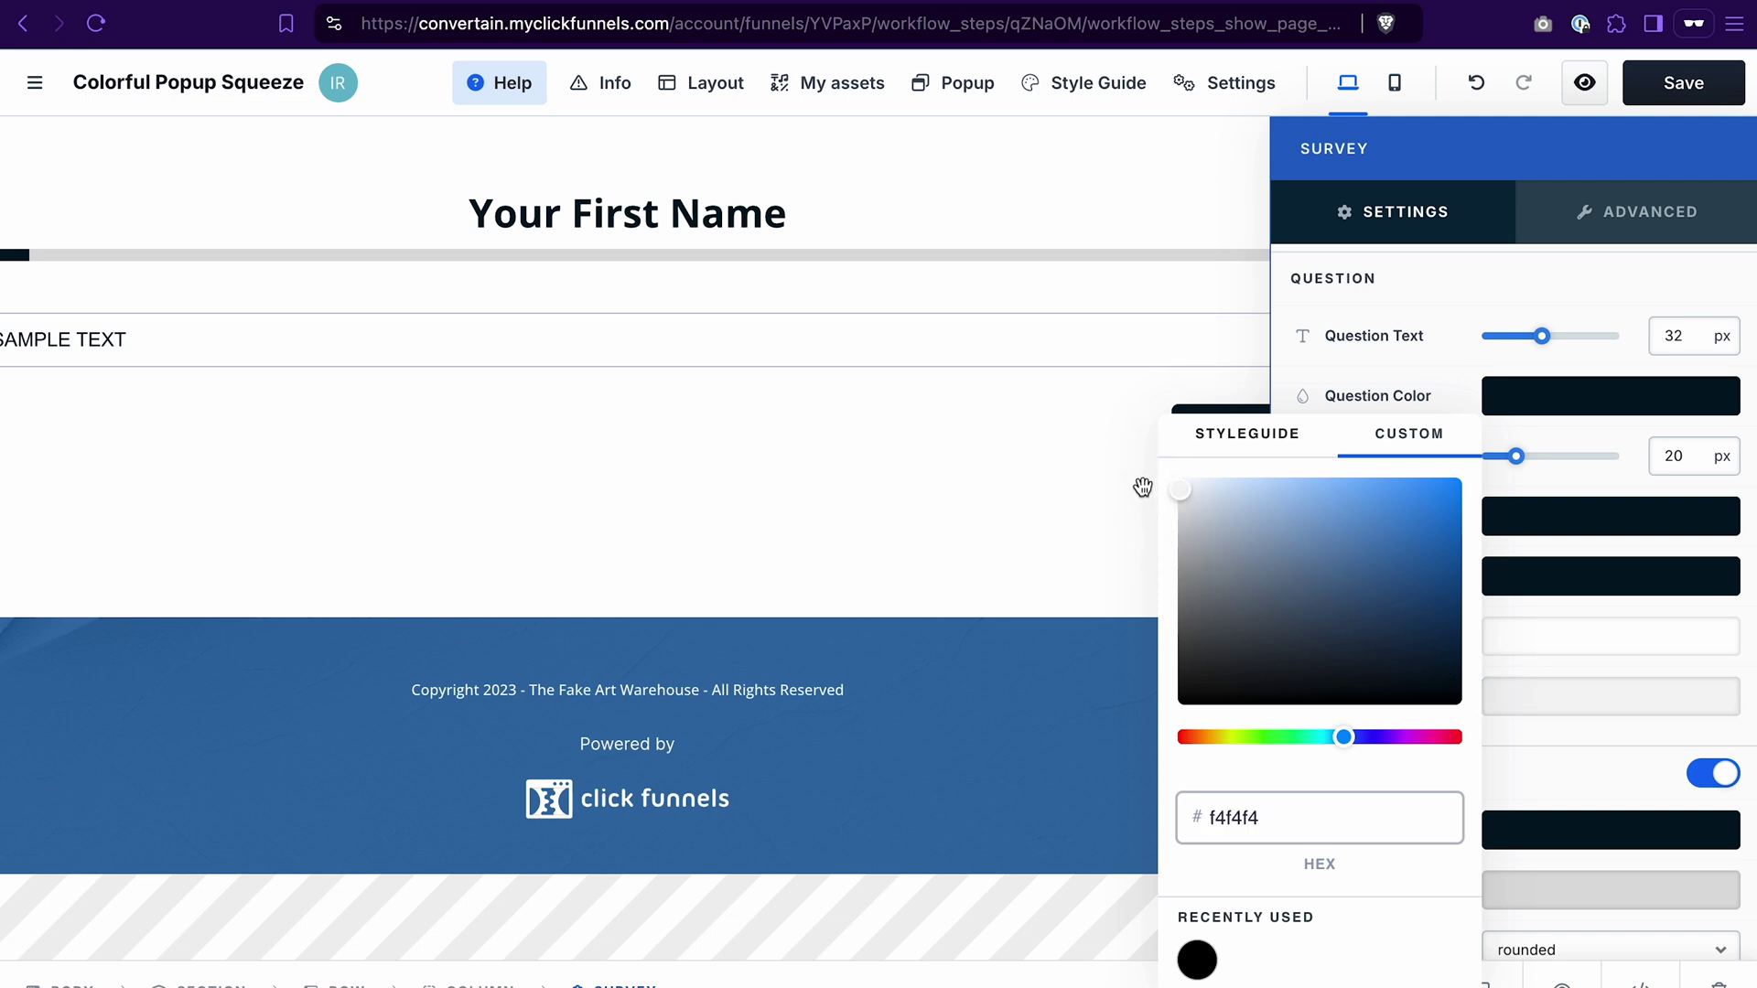
left_click(1494, 302)
scroll(1362, 651, "down", 2)
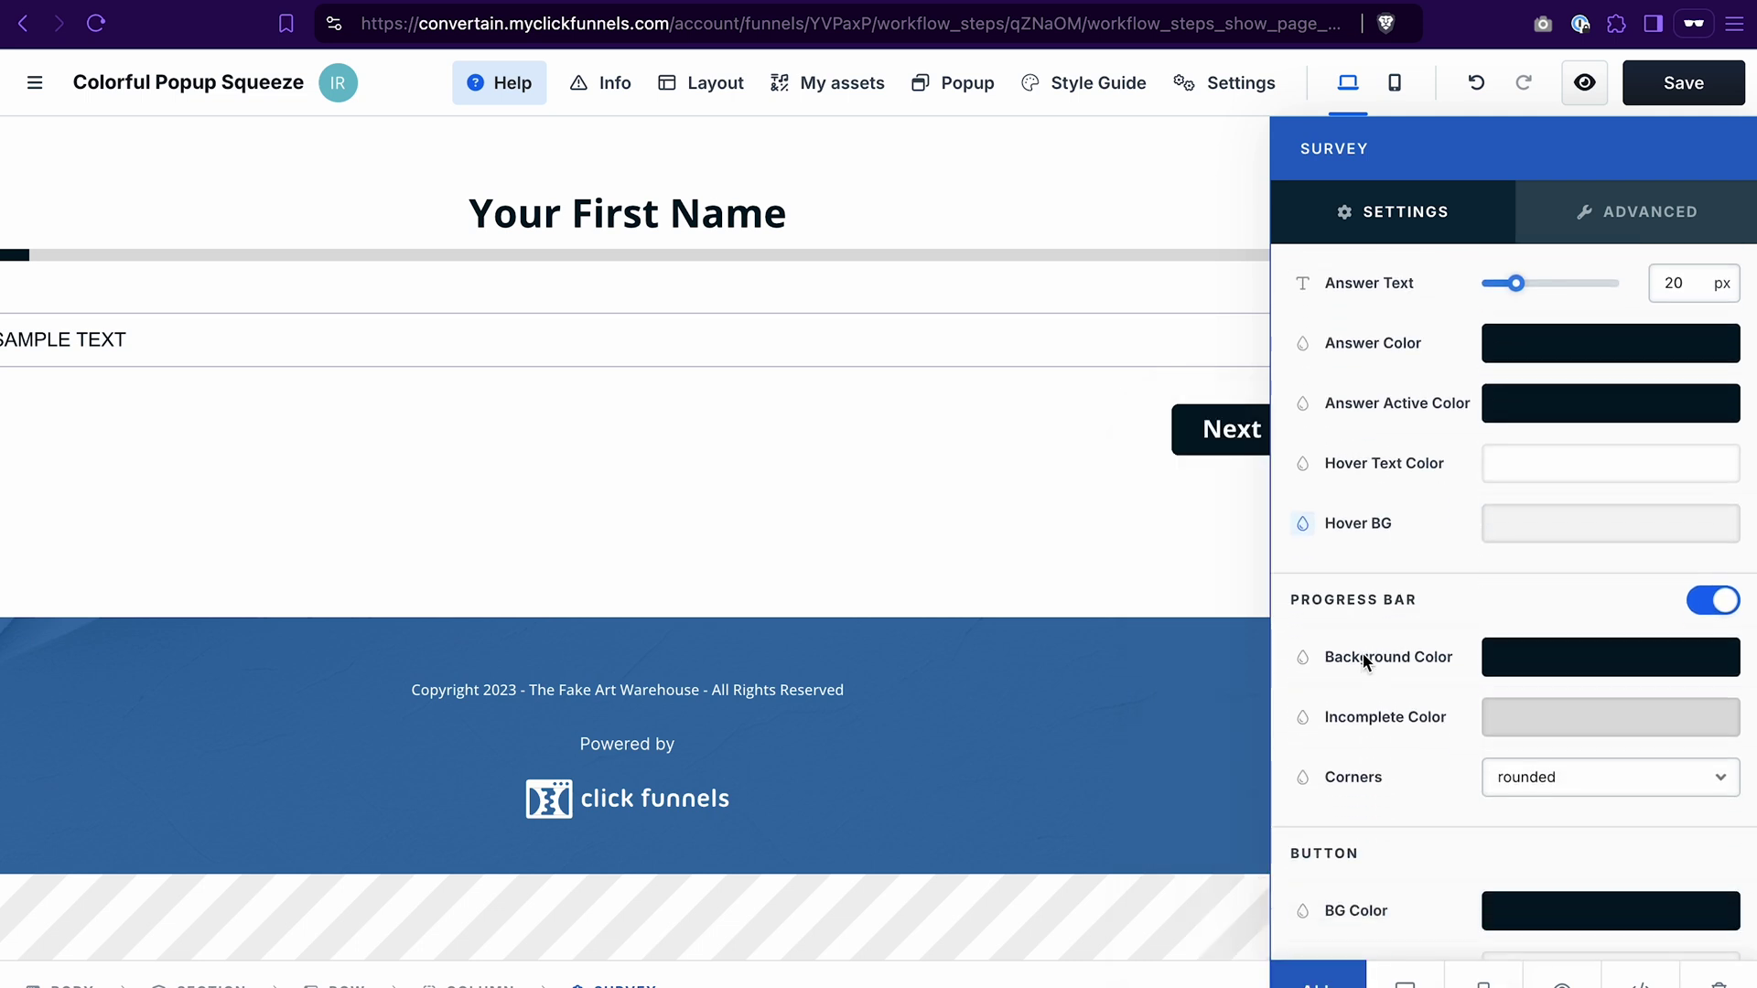
left_click(1533, 655)
left_click_drag(1408, 540, 1393, 464)
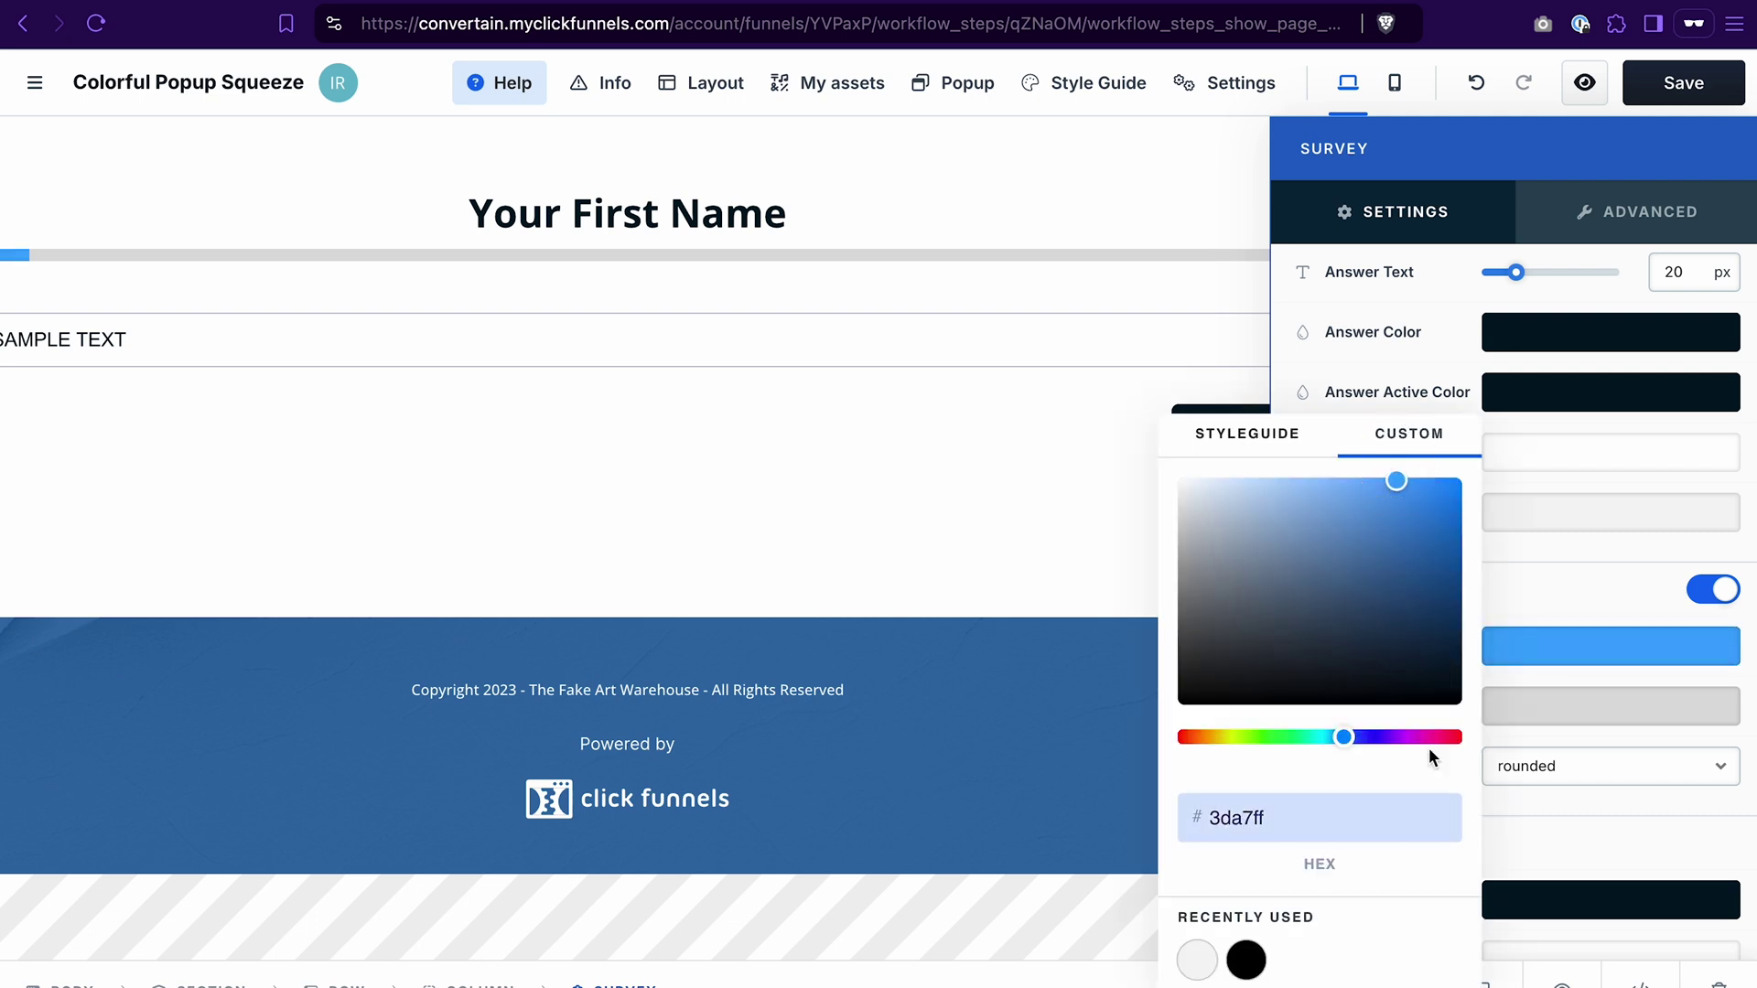
left_click(1615, 590)
scroll(1545, 732, "down", 2)
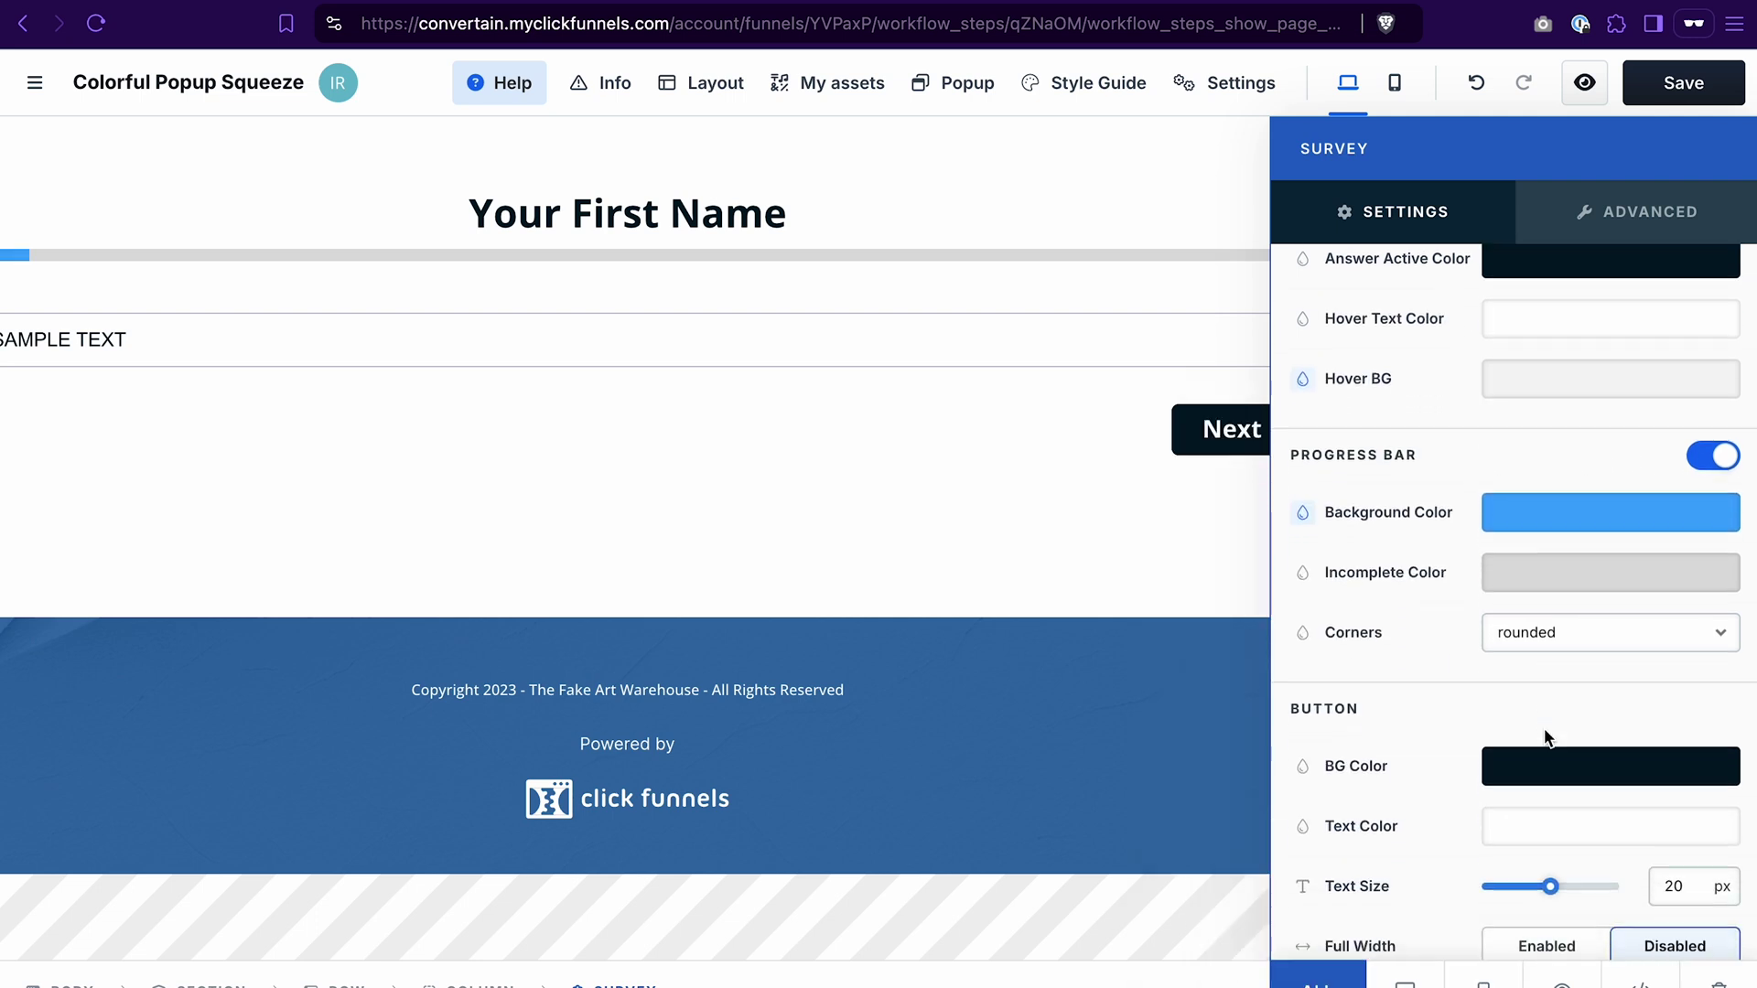
Step: Give the Next button the recently used blue background and save the page
left_click(1541, 771)
left_click(1205, 957)
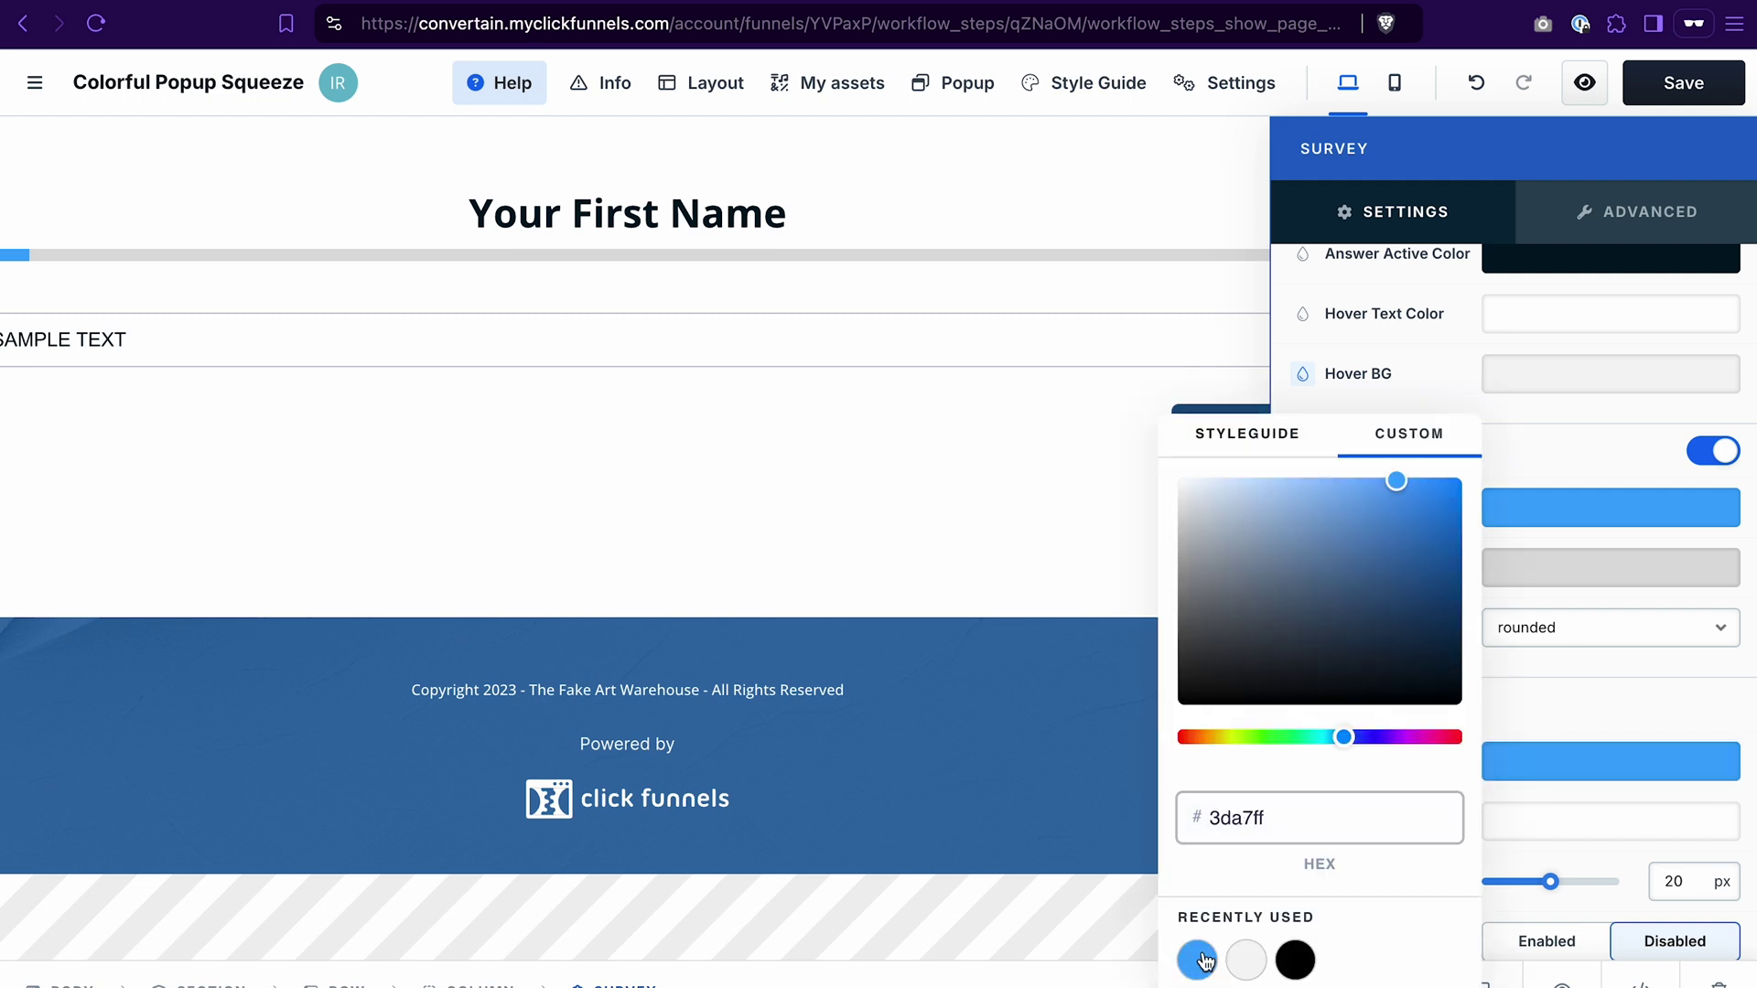
left_click(1572, 716)
scroll(1519, 756, "down", 8)
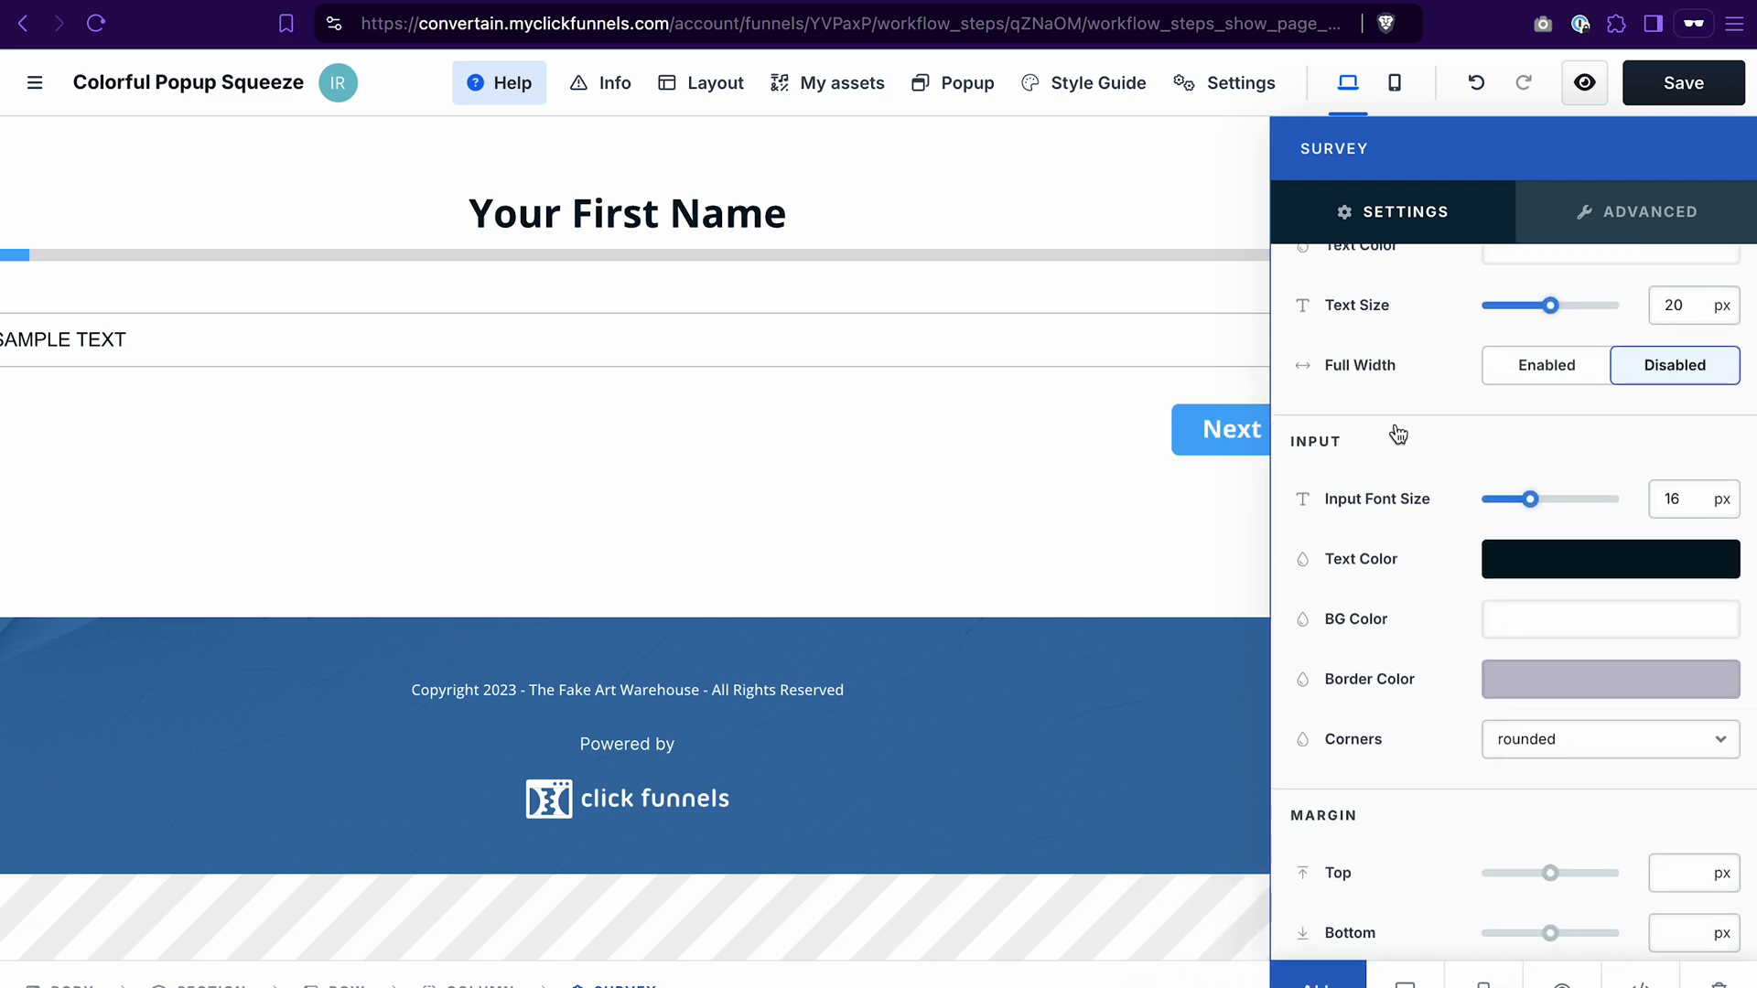
scroll(1349, 772, "down", 6)
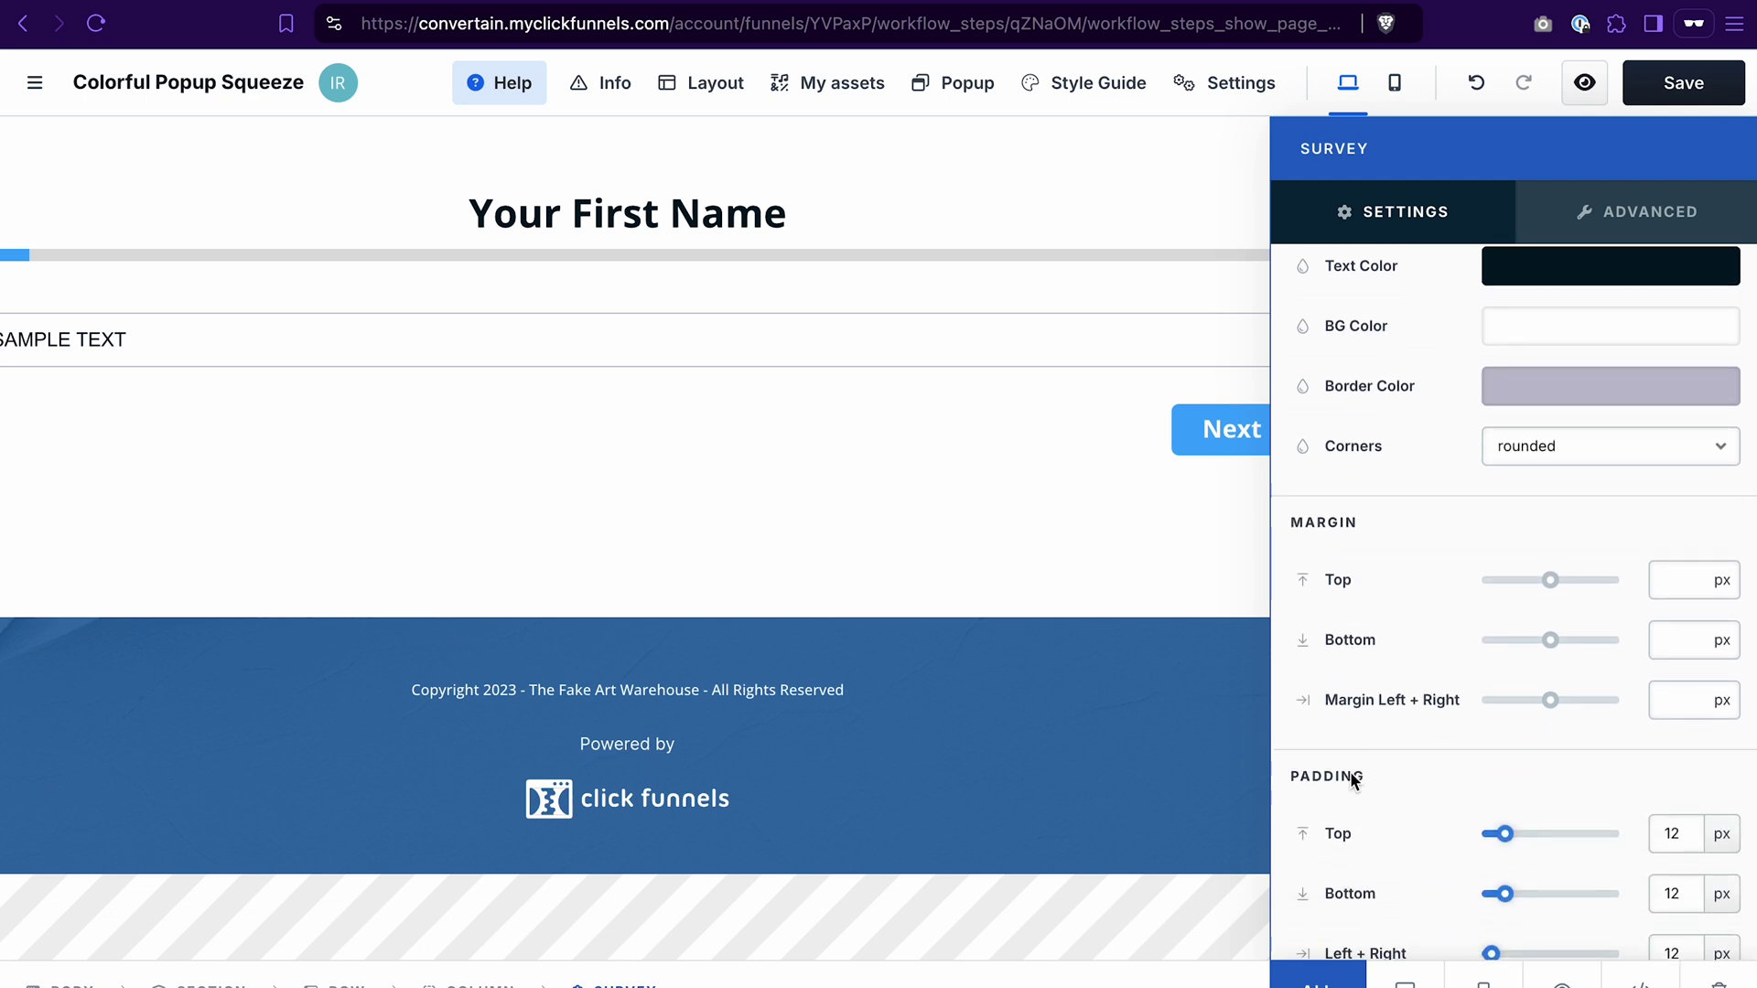
scroll(1372, 743, "down", 2)
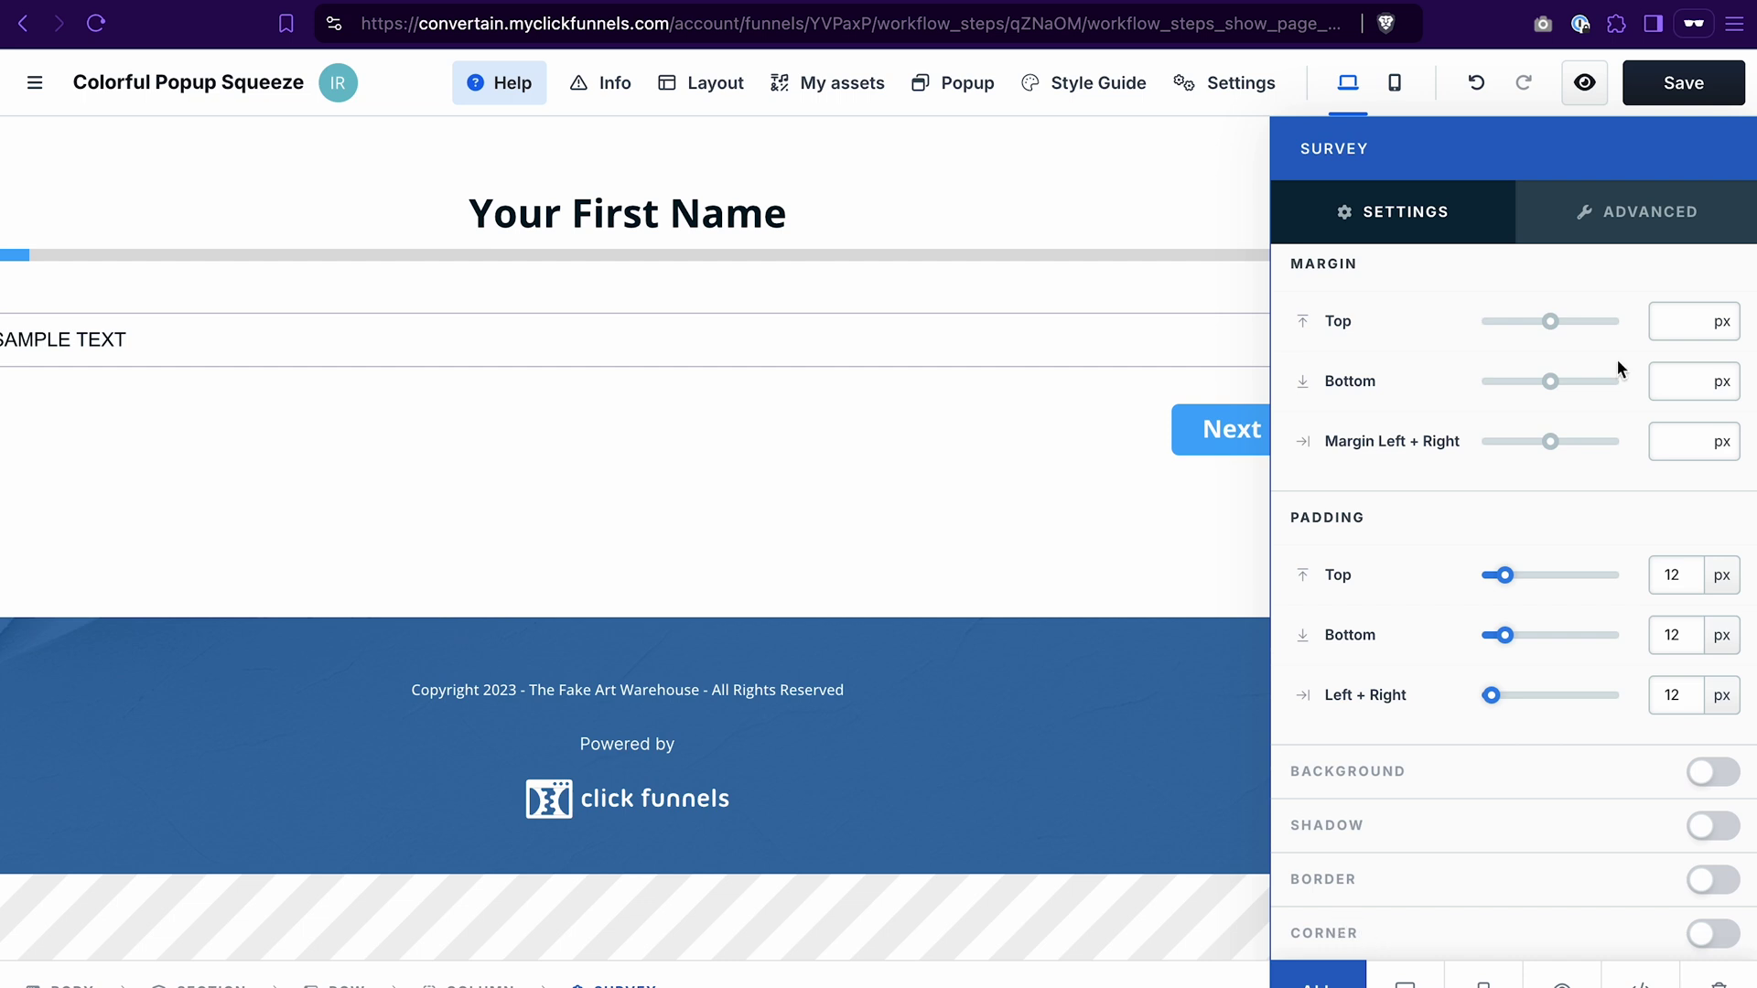
left_click(1682, 91)
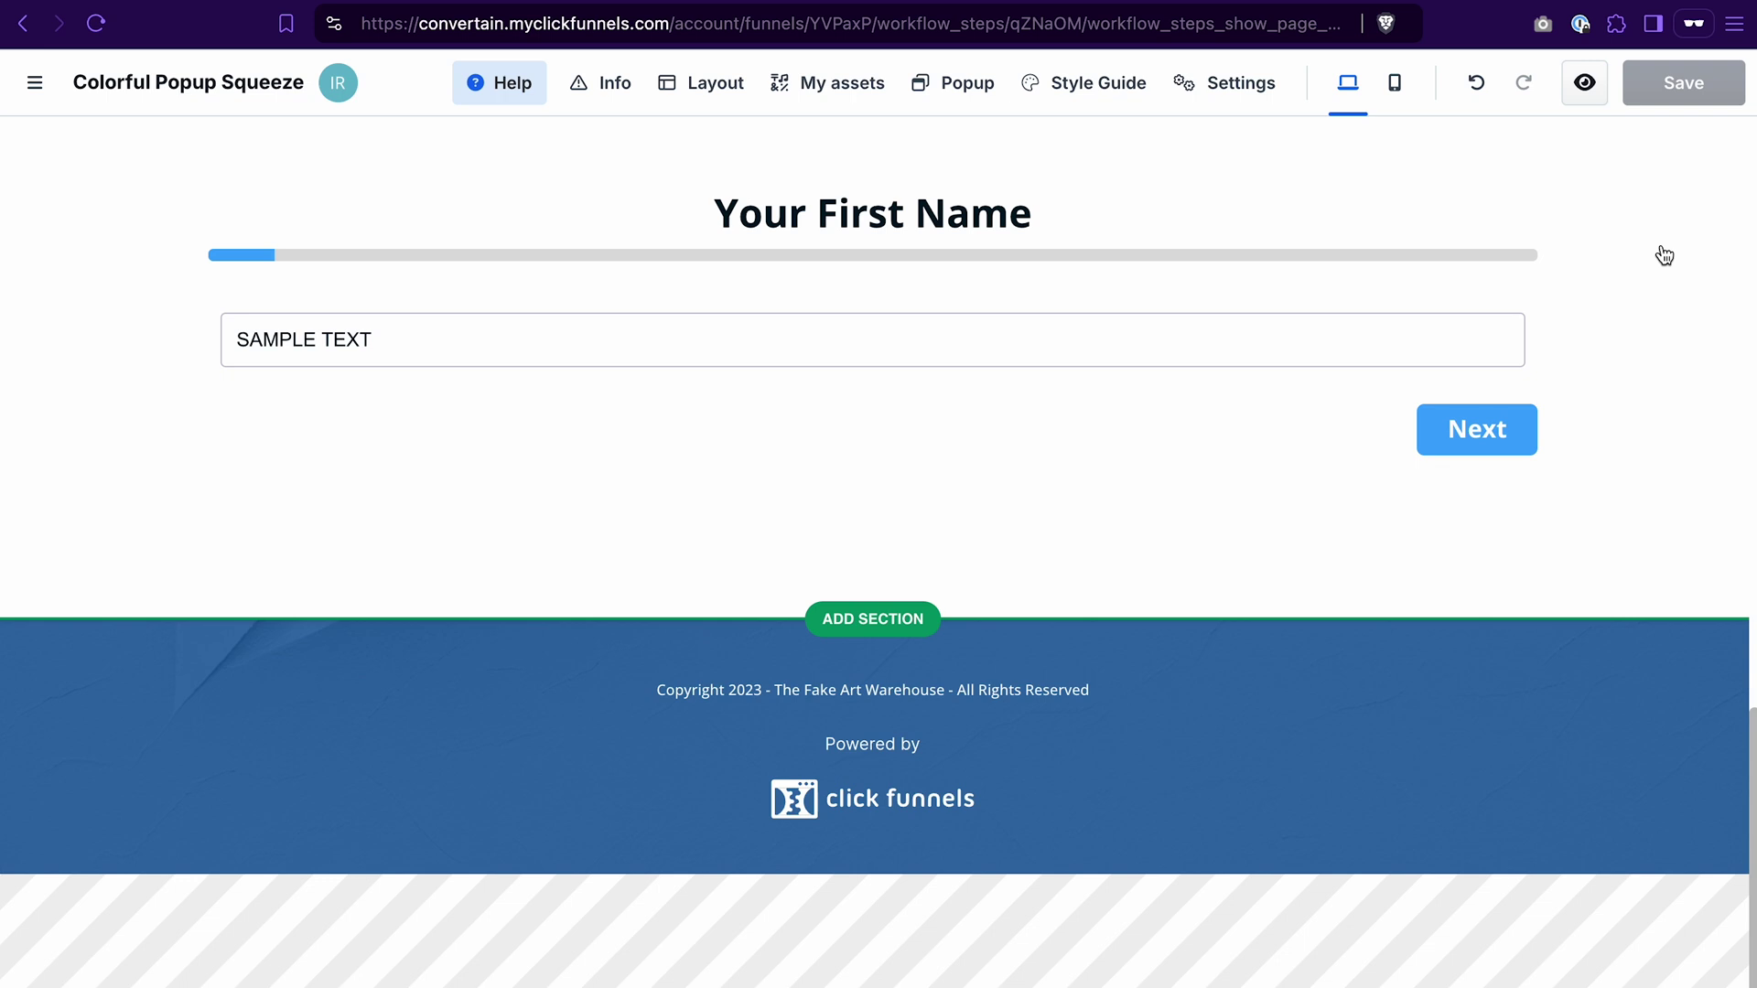
Step: Bring back the survey element's settings panel
left_click(1348, 207)
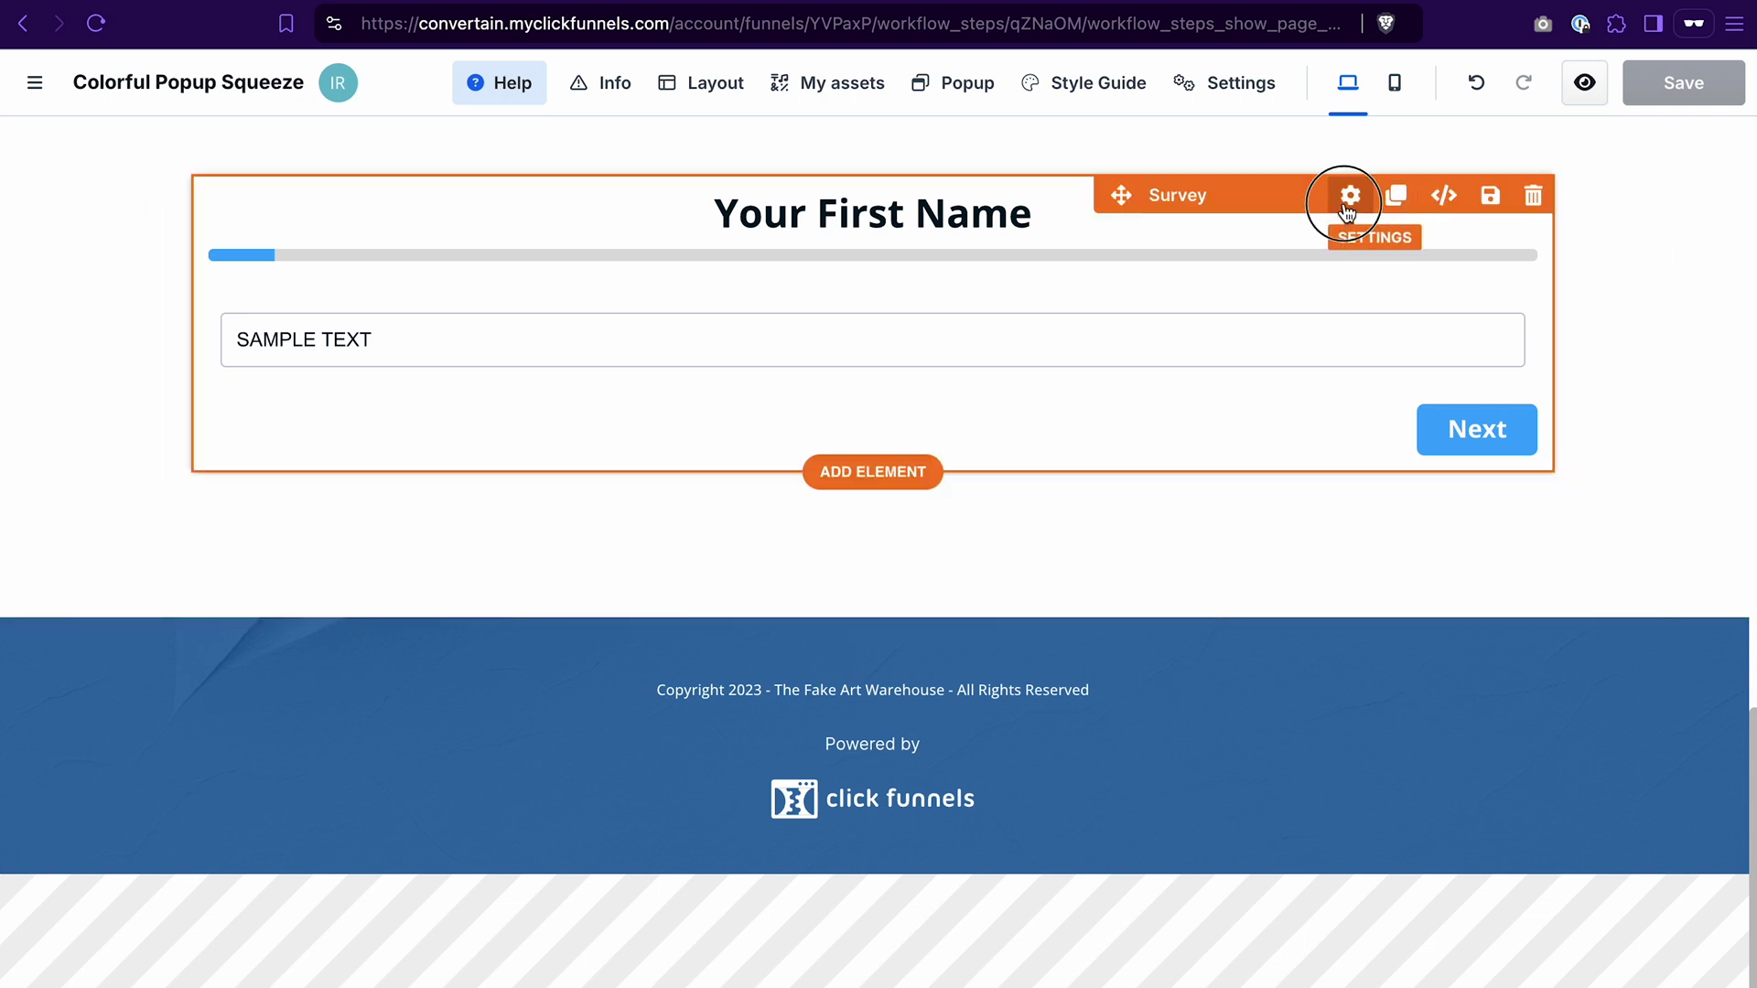
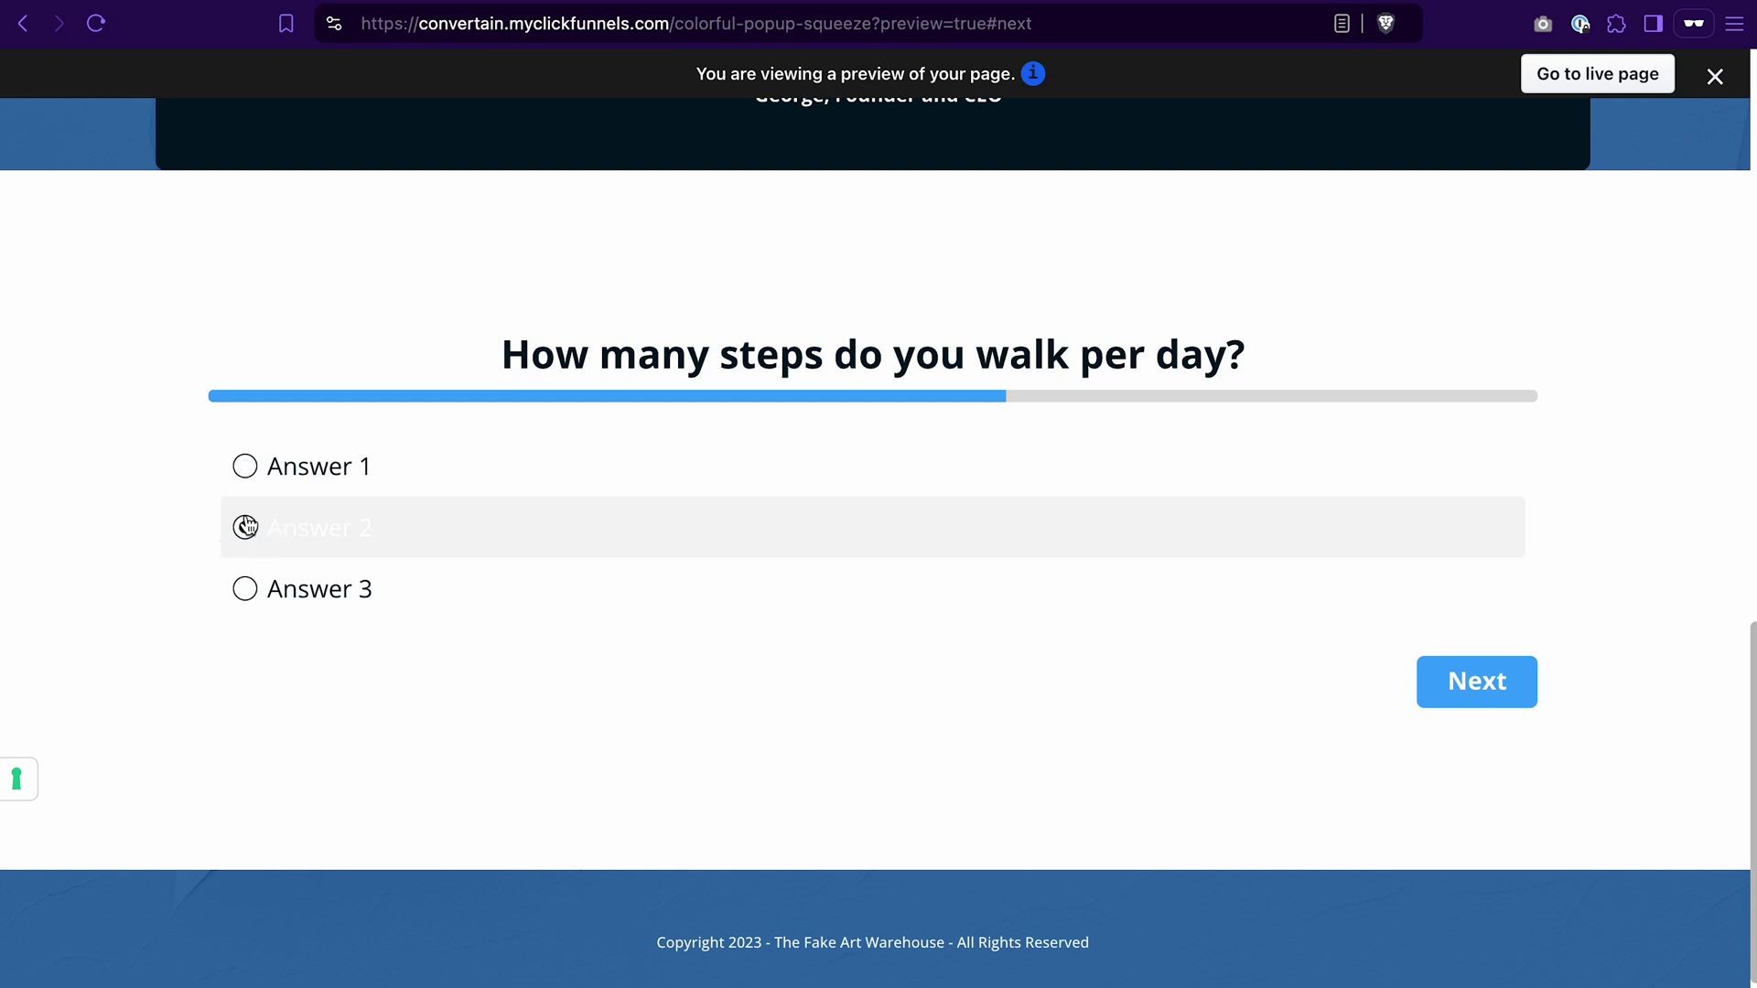
Step: Tick Answers 3 and 4 for sport activities, answer the gym question with 'Test input text', and submit
left_click(1488, 696)
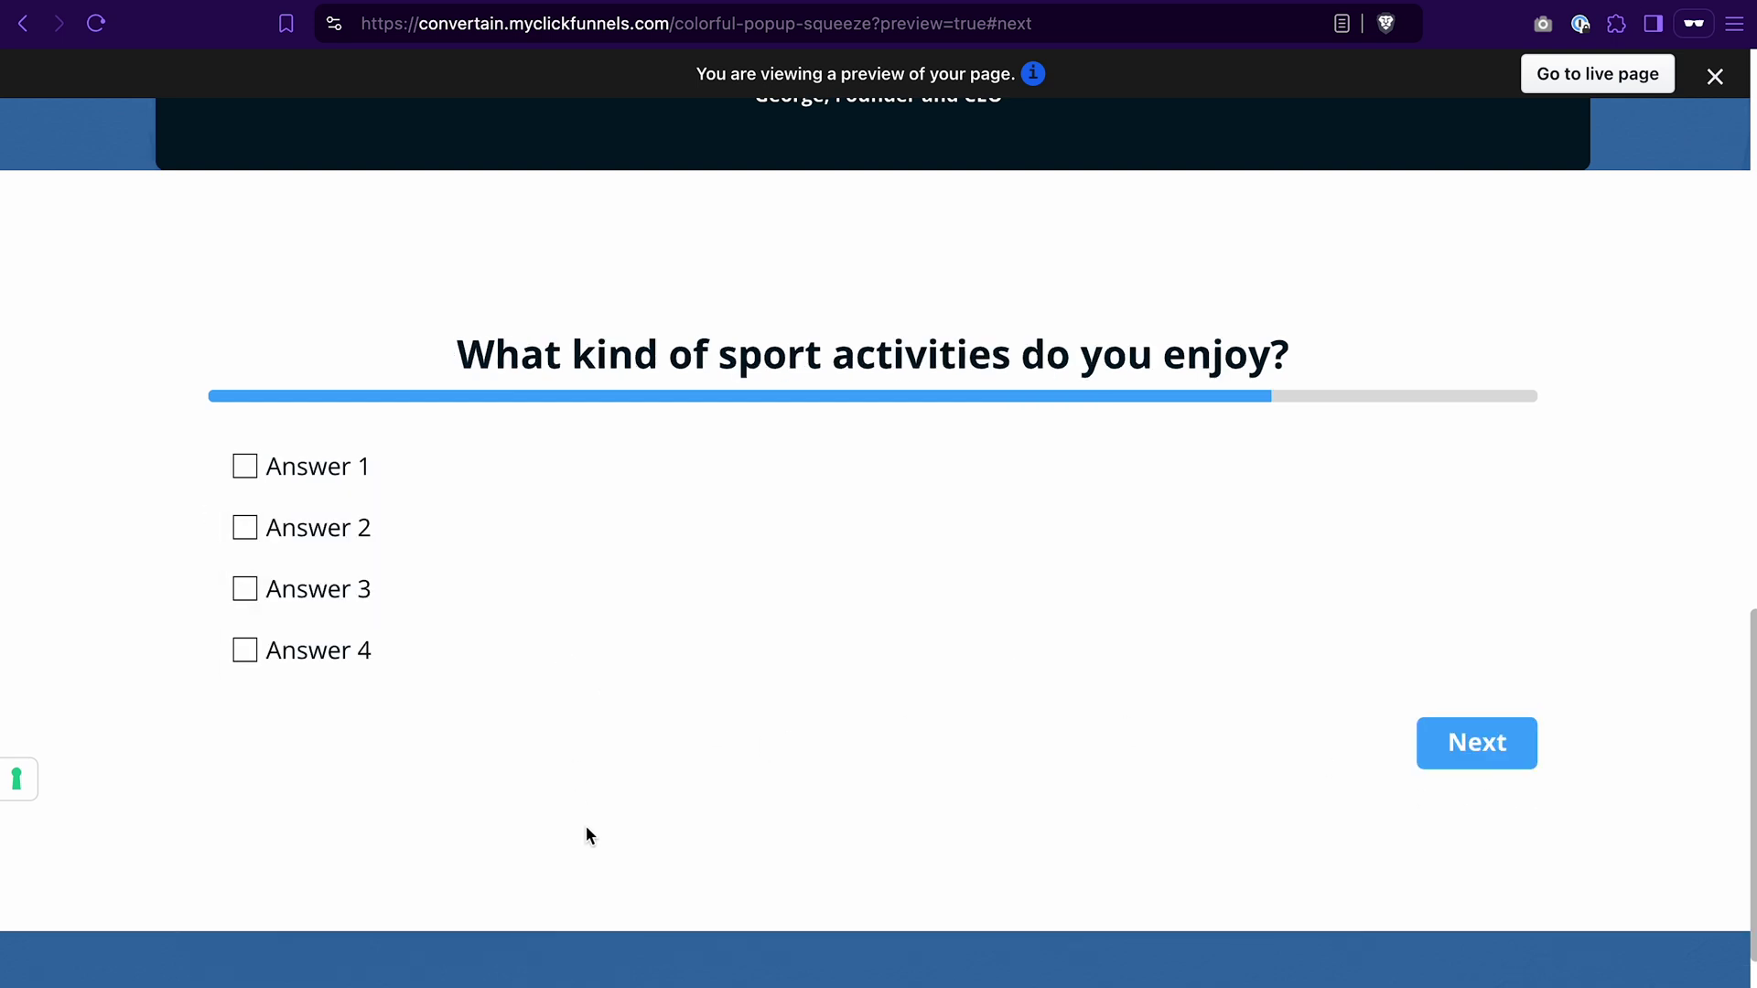
left_click(249, 602)
left_click(245, 652)
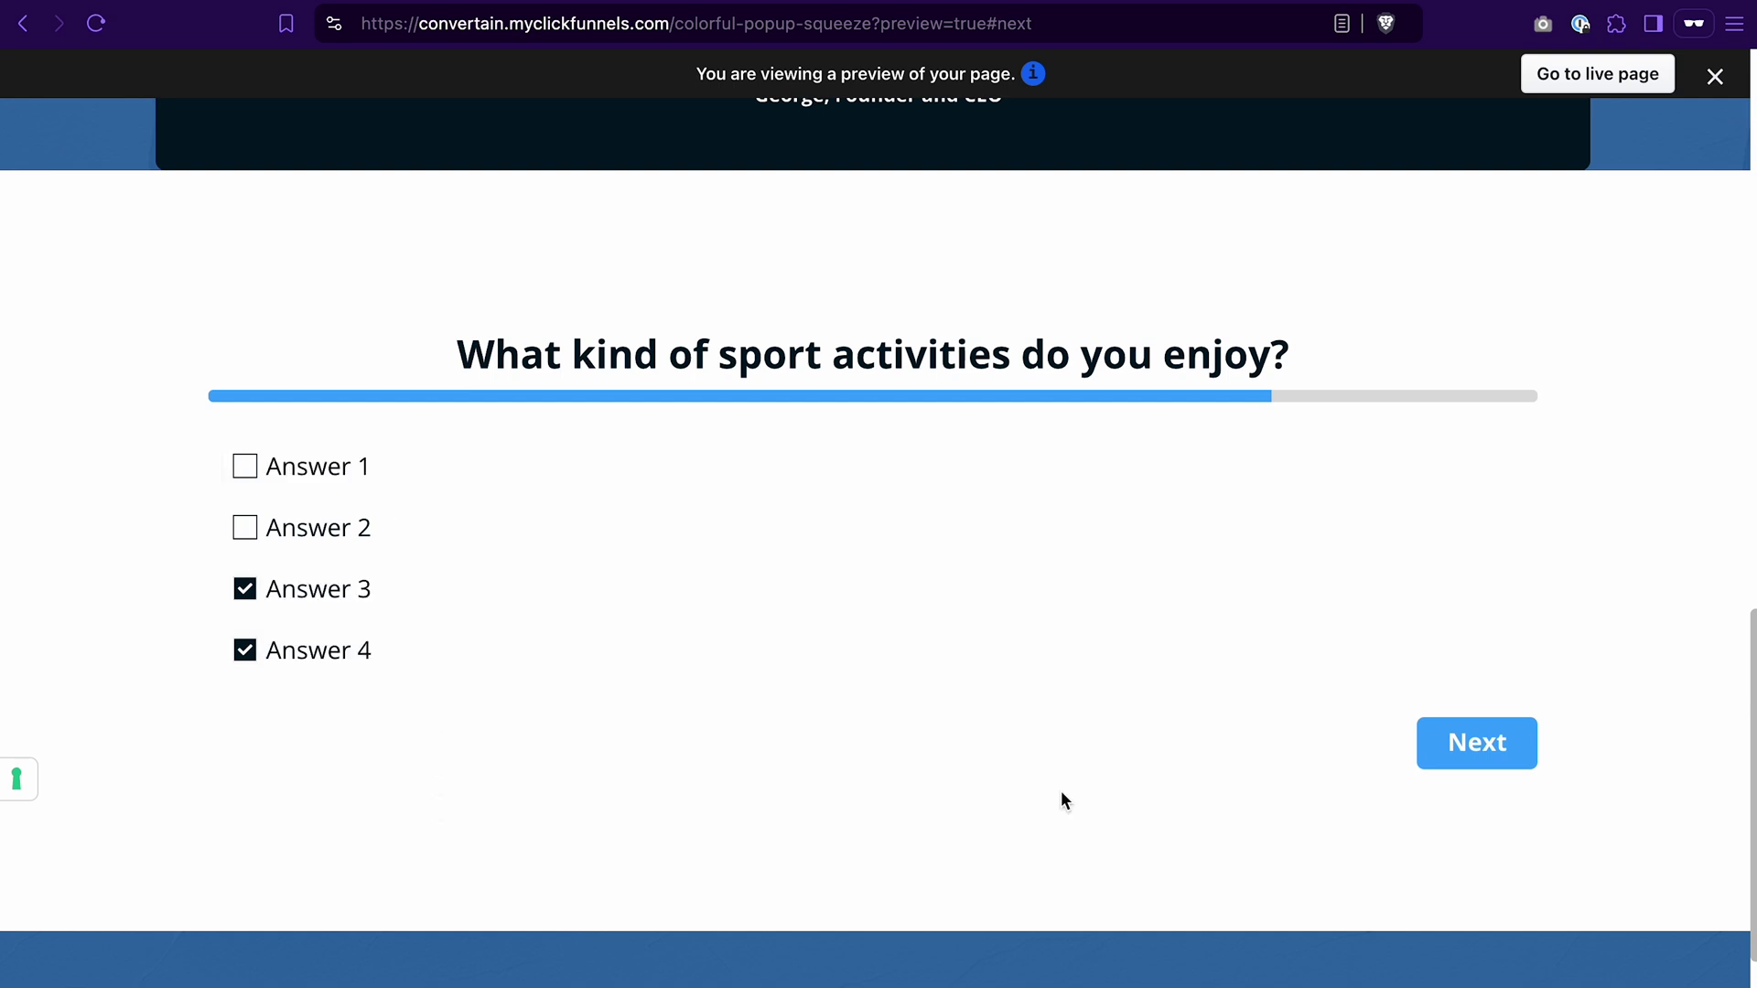
left_click(1475, 727)
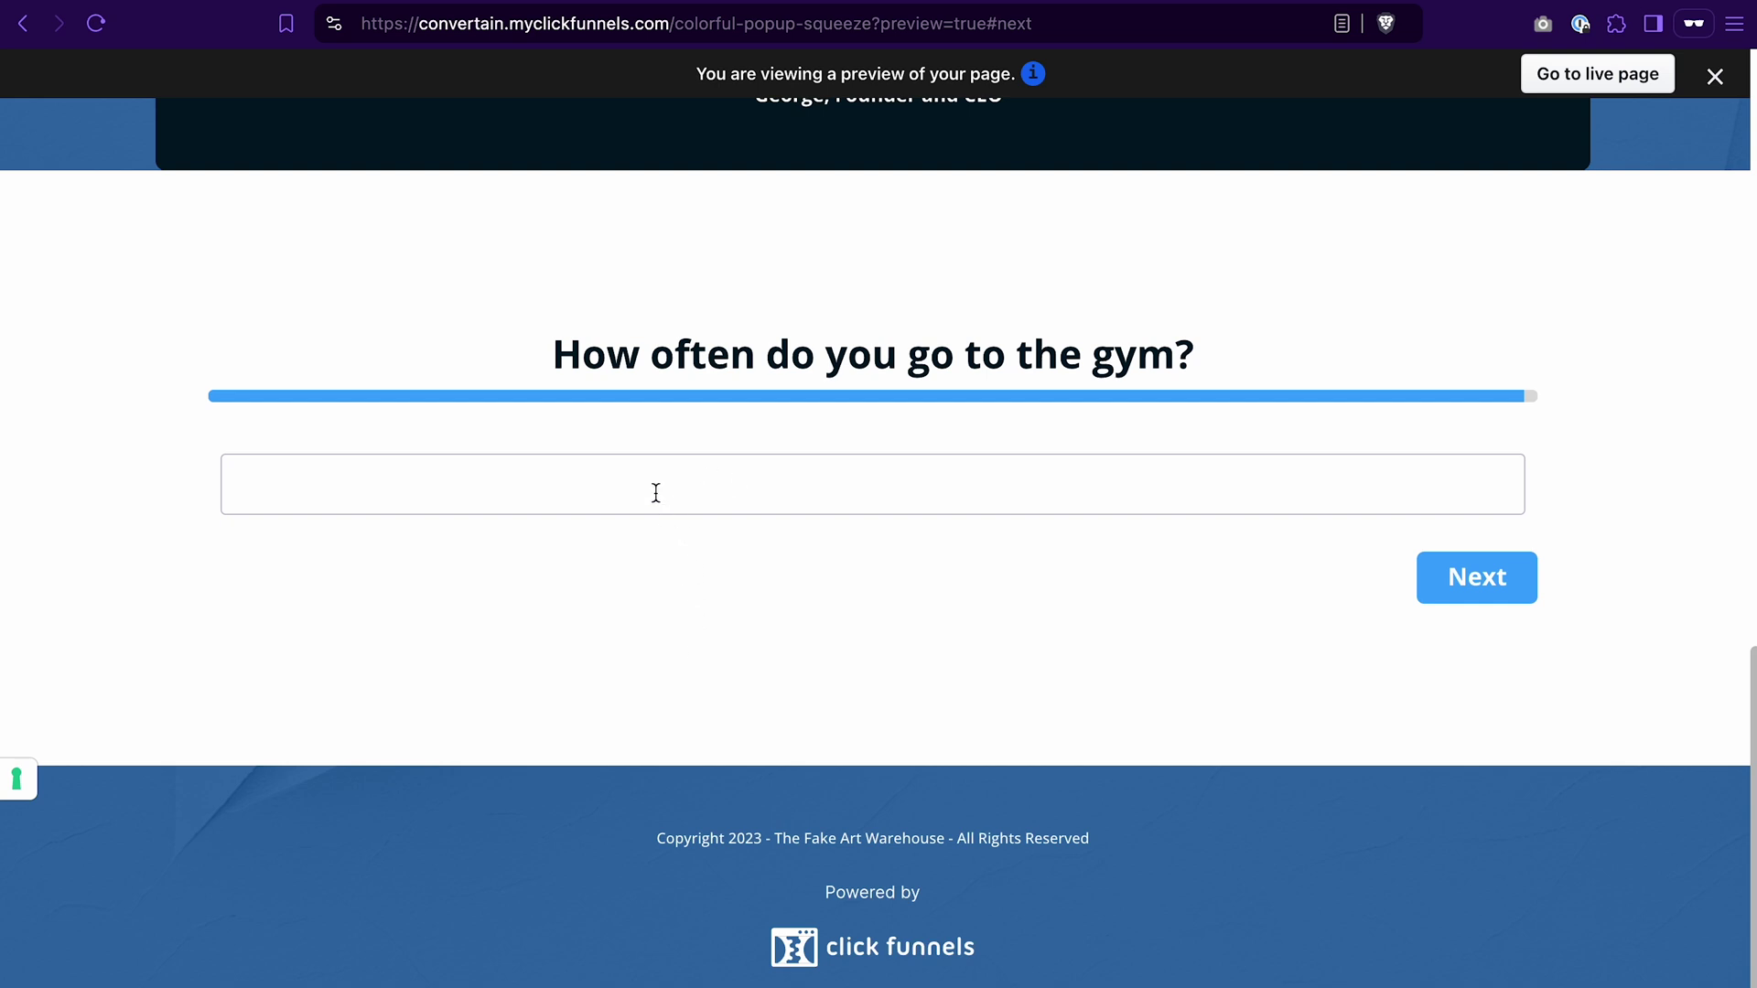
type("Test input text")
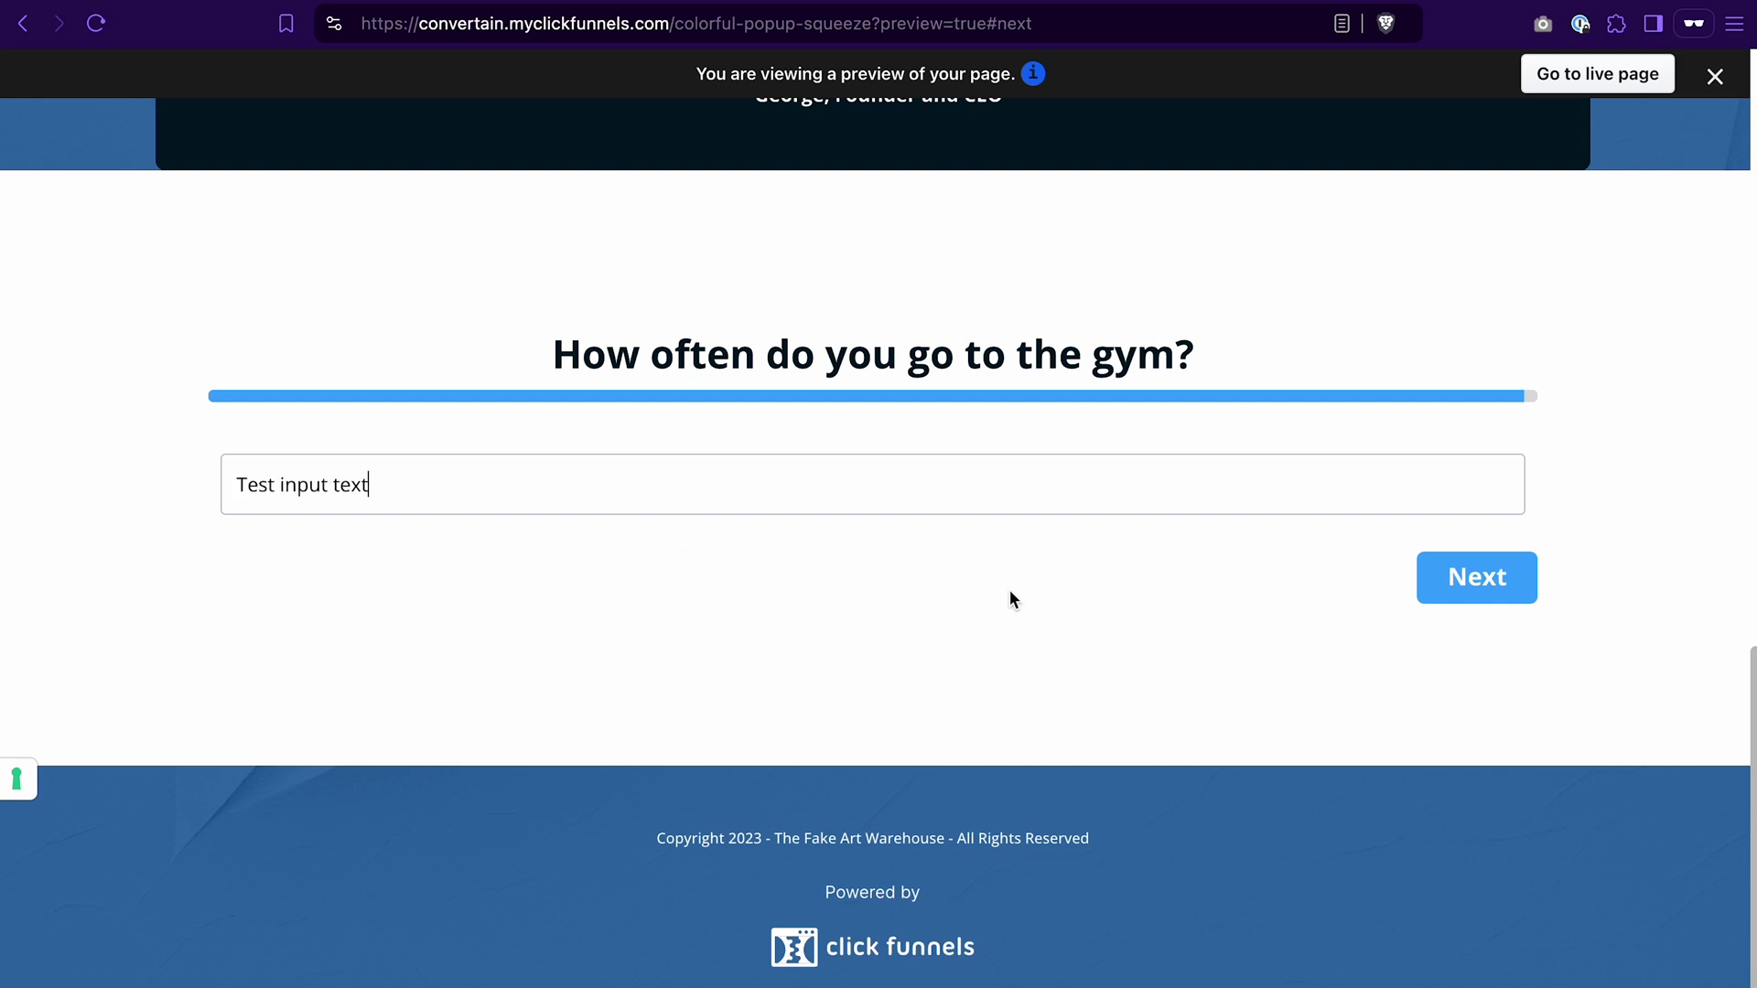
left_click(1475, 581)
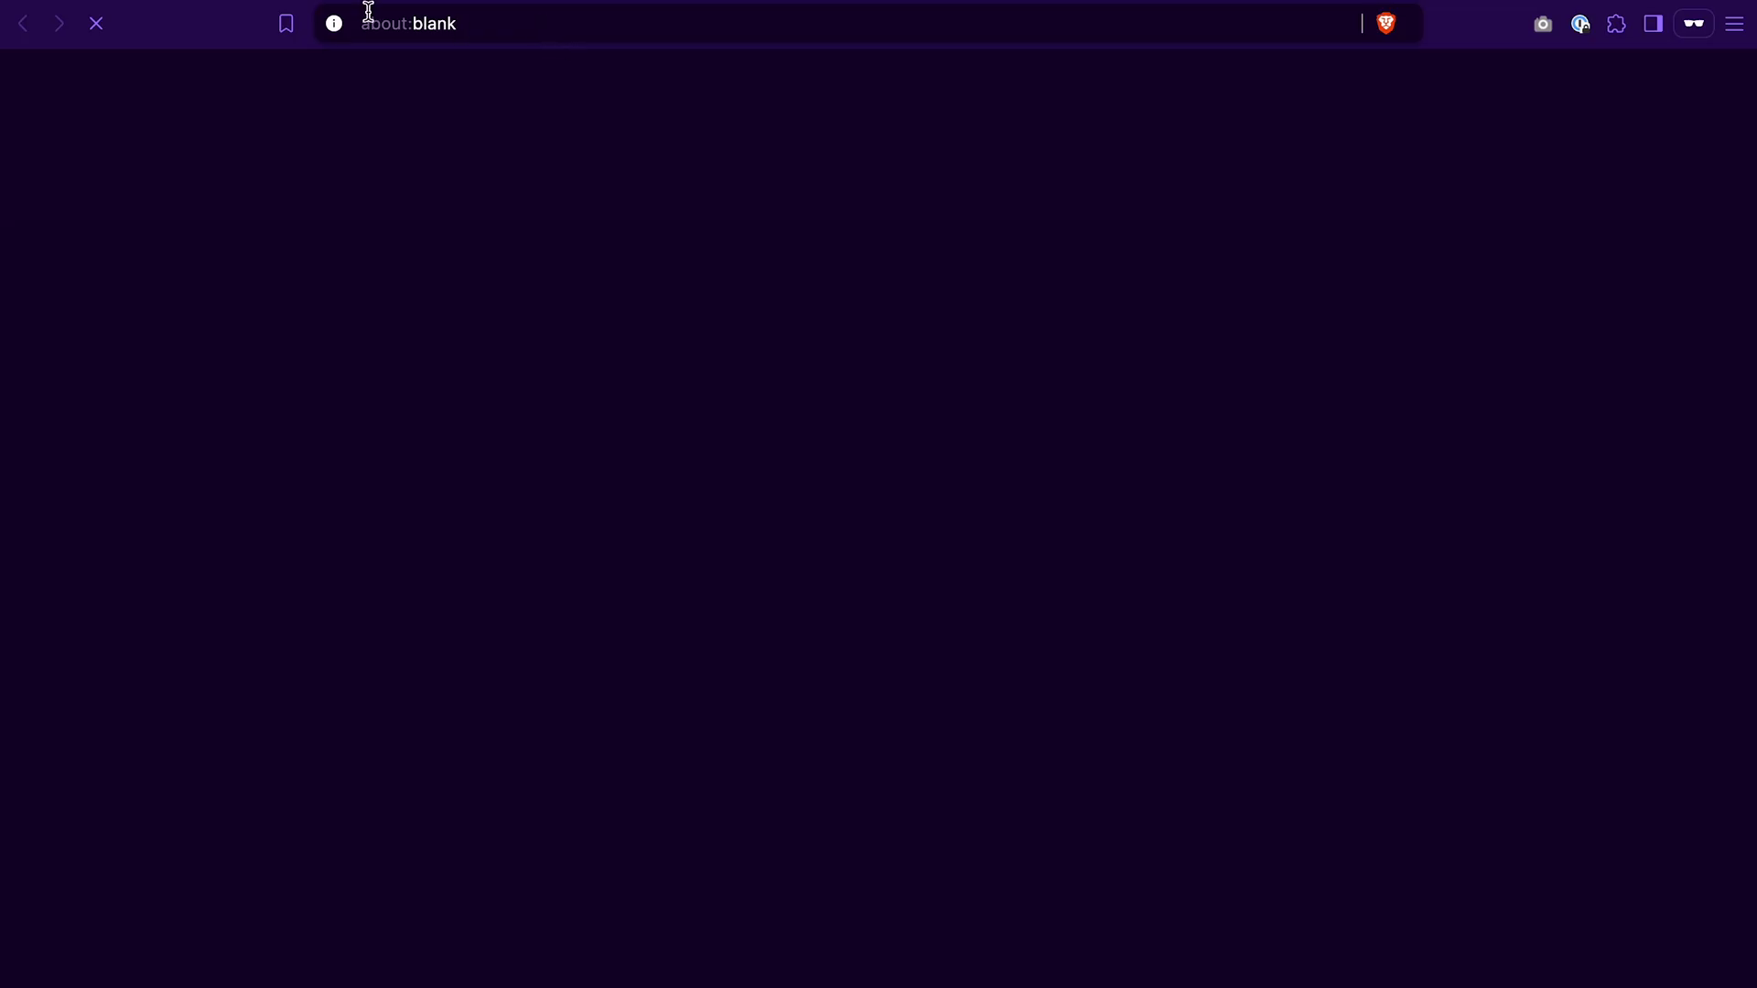
Step: Enter the new contact's first name and email address in the survey preview
scroll(784, 667, "down", 15)
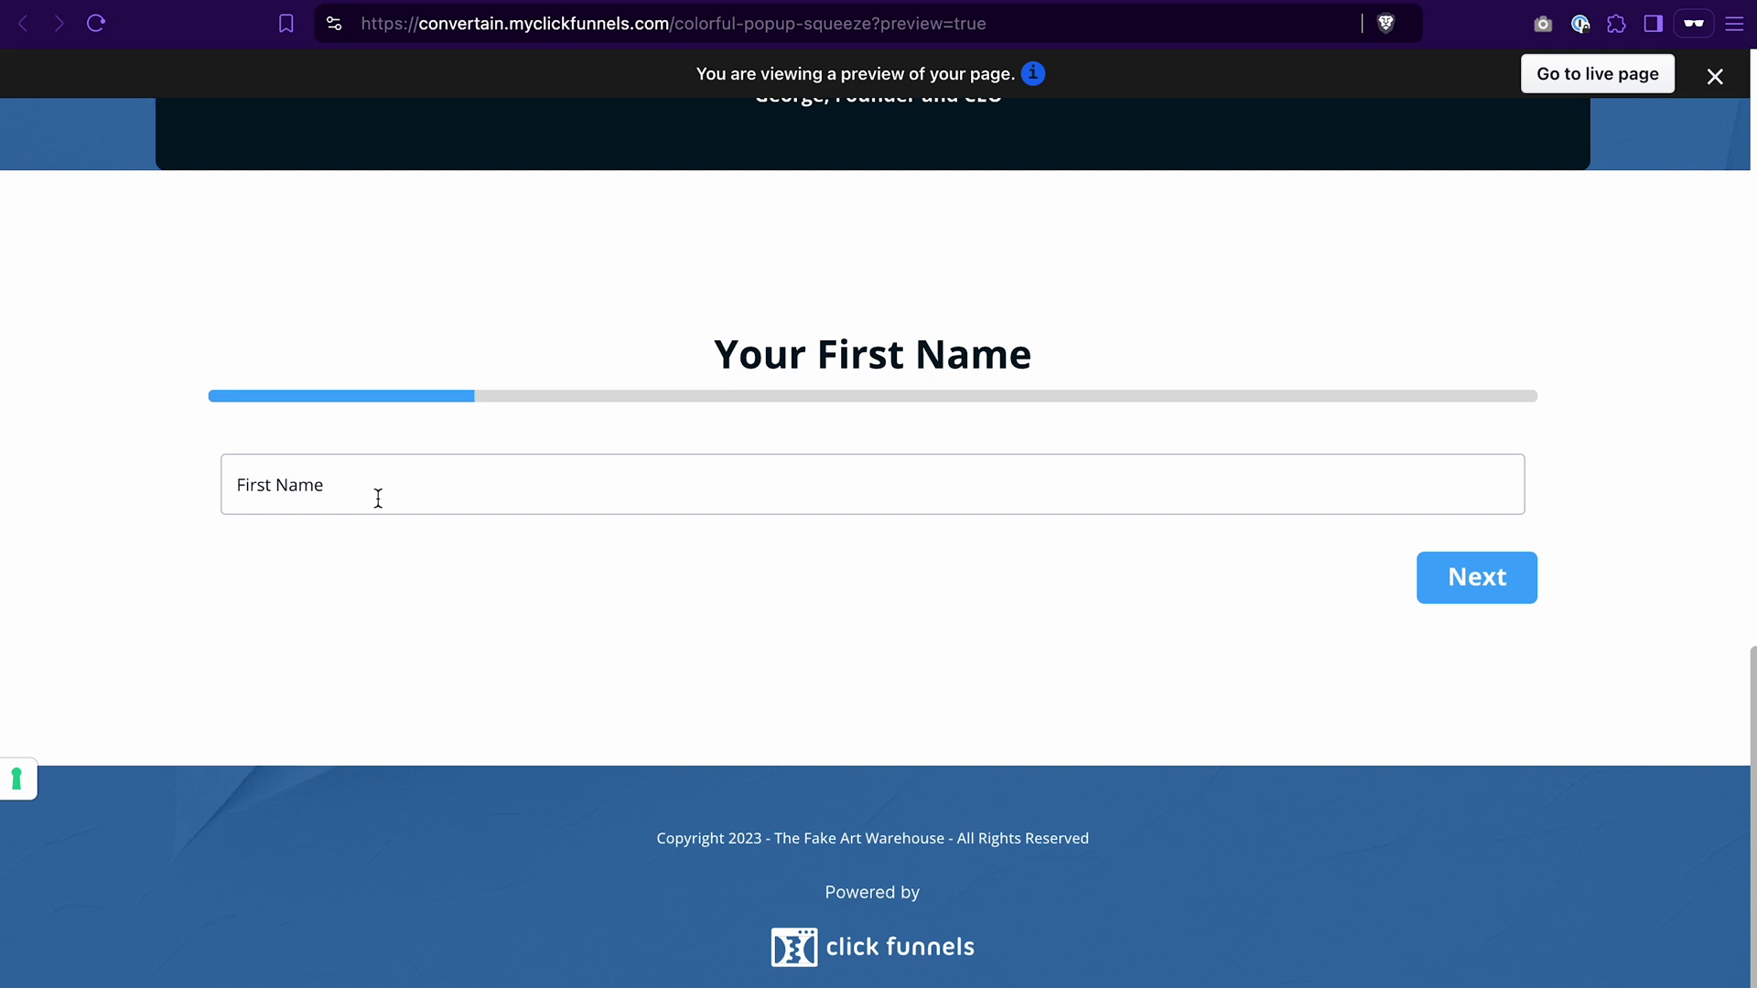
left_click(378, 497)
type("John")
left_click(1416, 595)
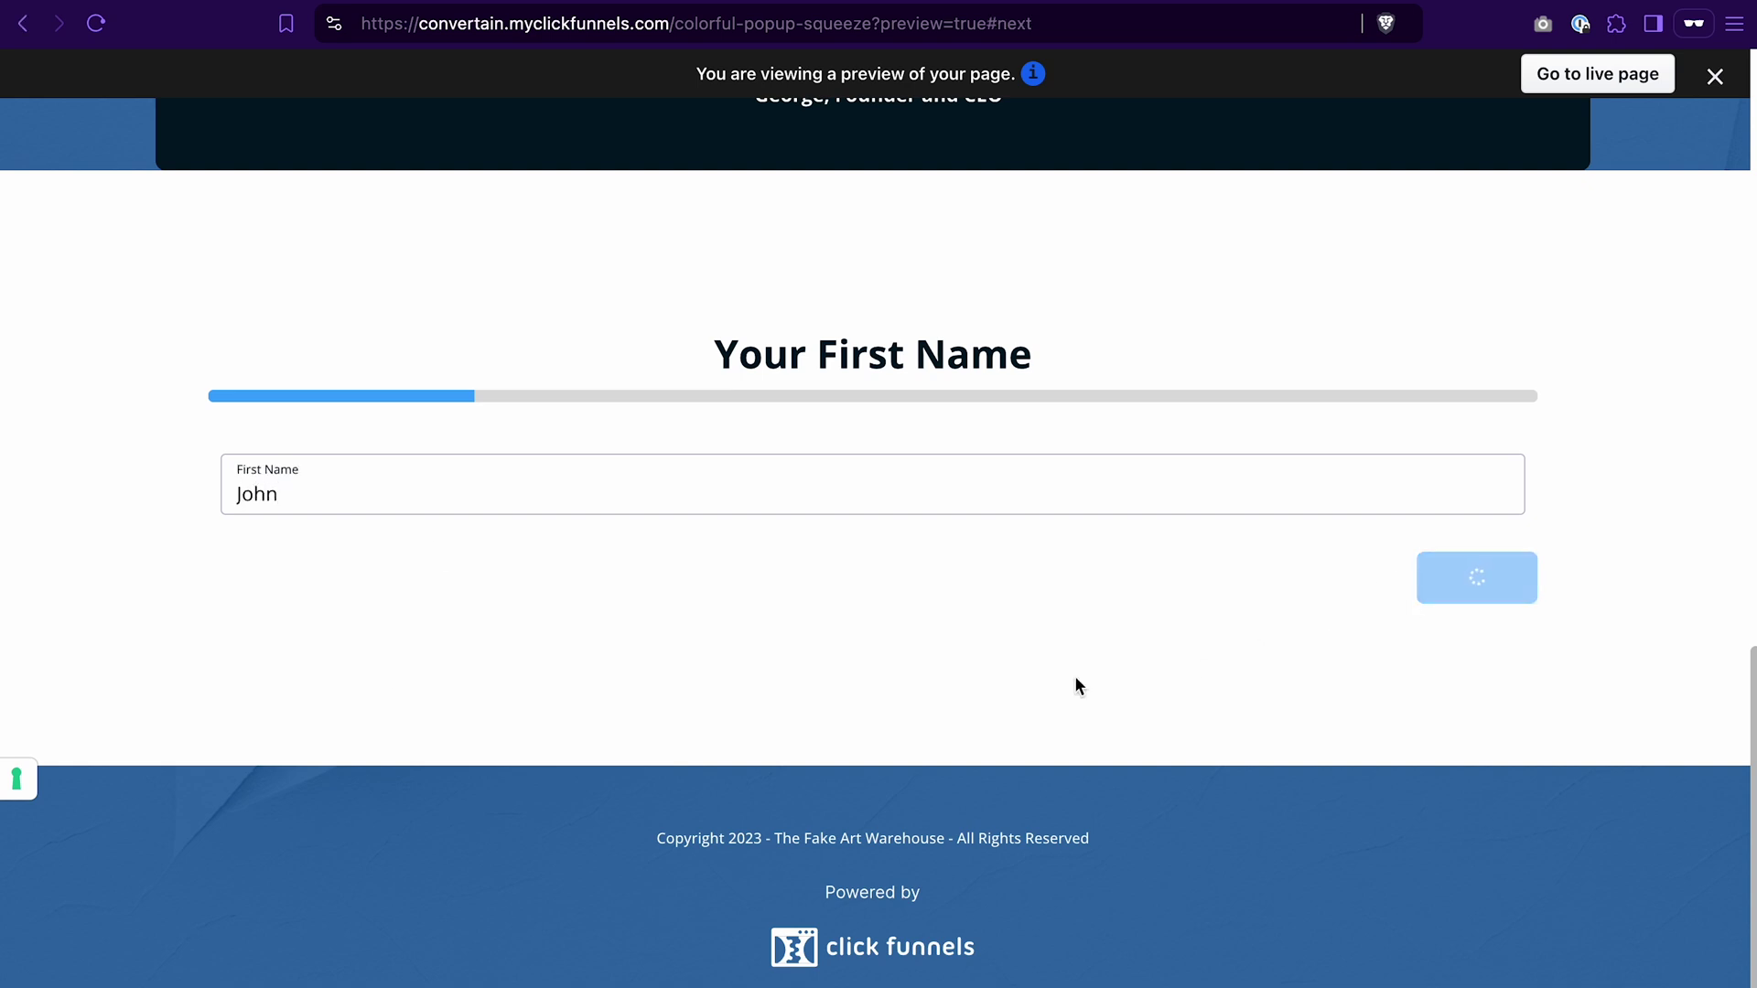
left_click(353, 491)
left_click(1418, 577)
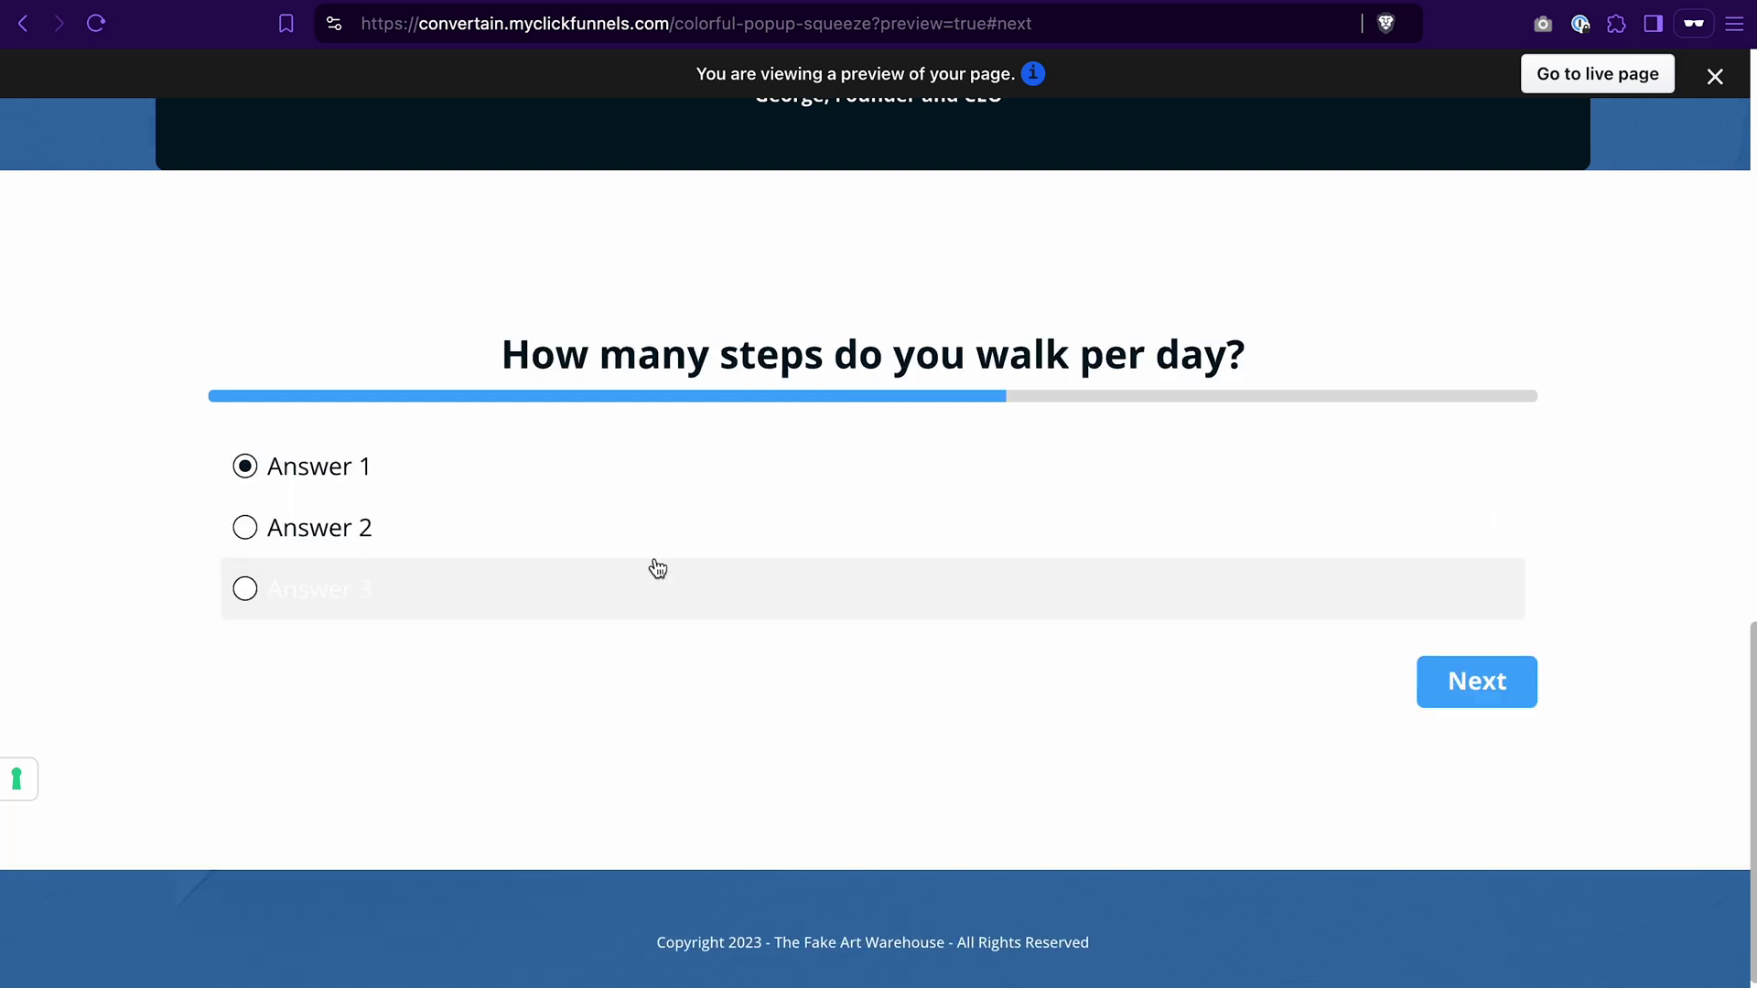
Step: Choose Answer 1 for the steps-per-day and sport activities questions and submit
left_click(244, 528)
left_click(1450, 691)
left_click(244, 469)
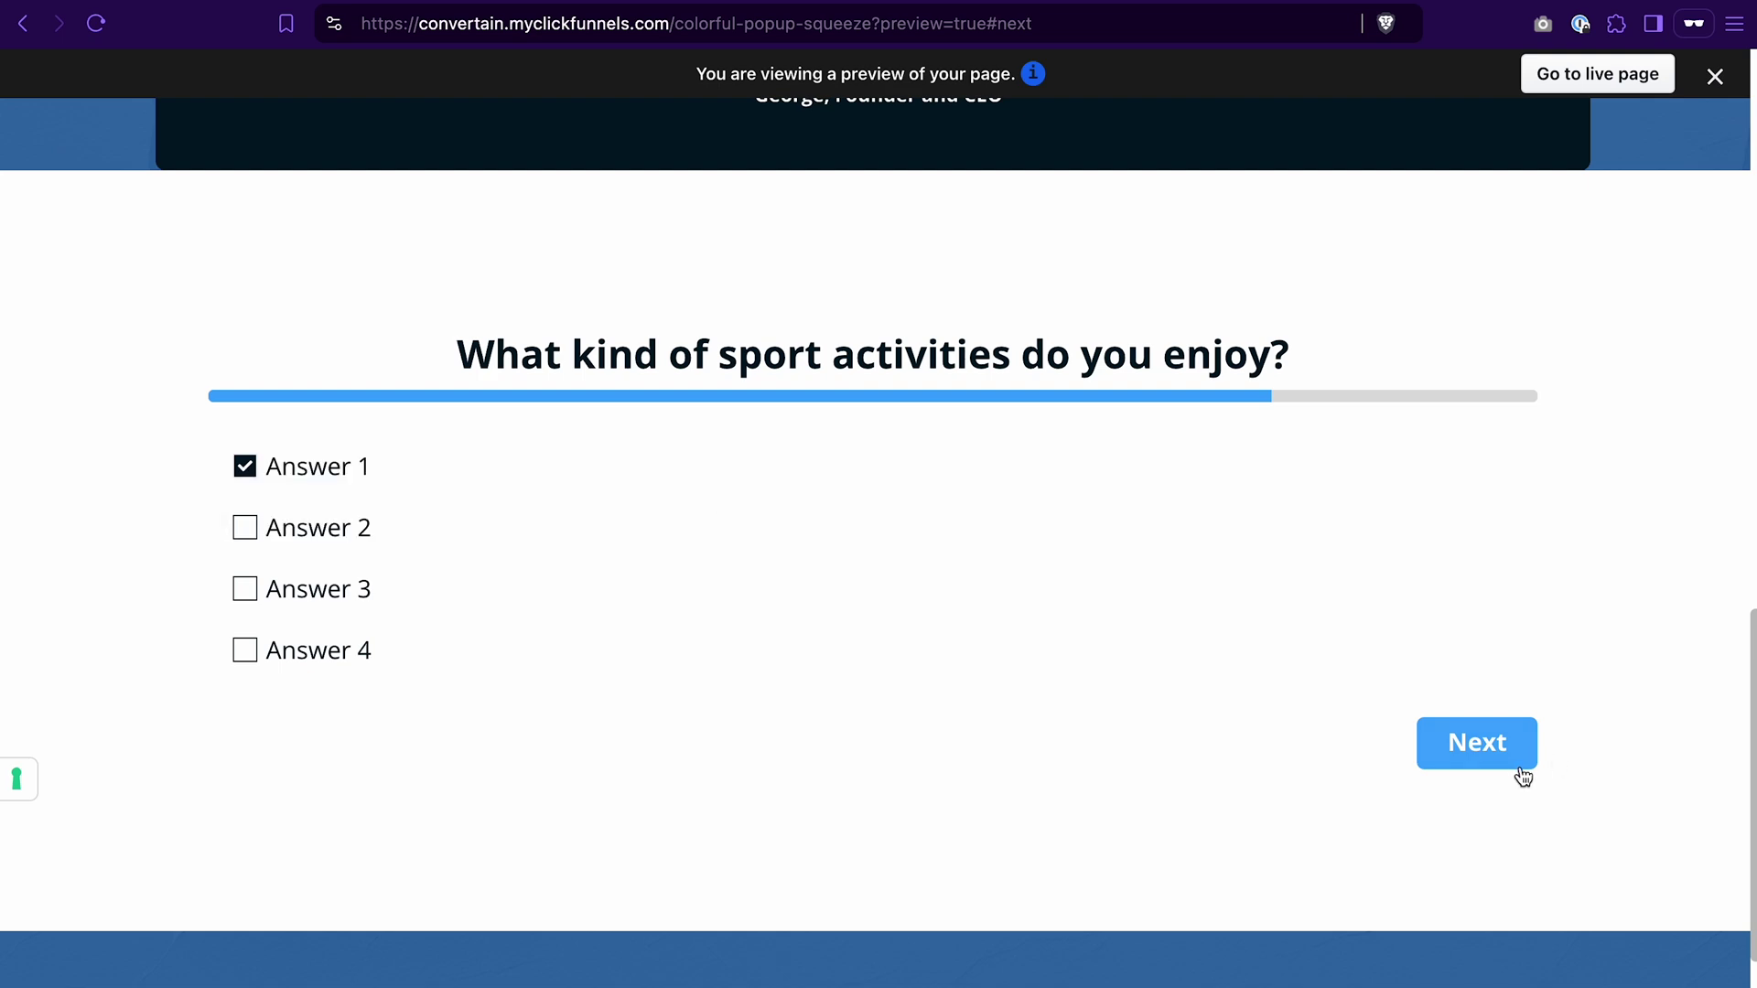
left_click(1485, 743)
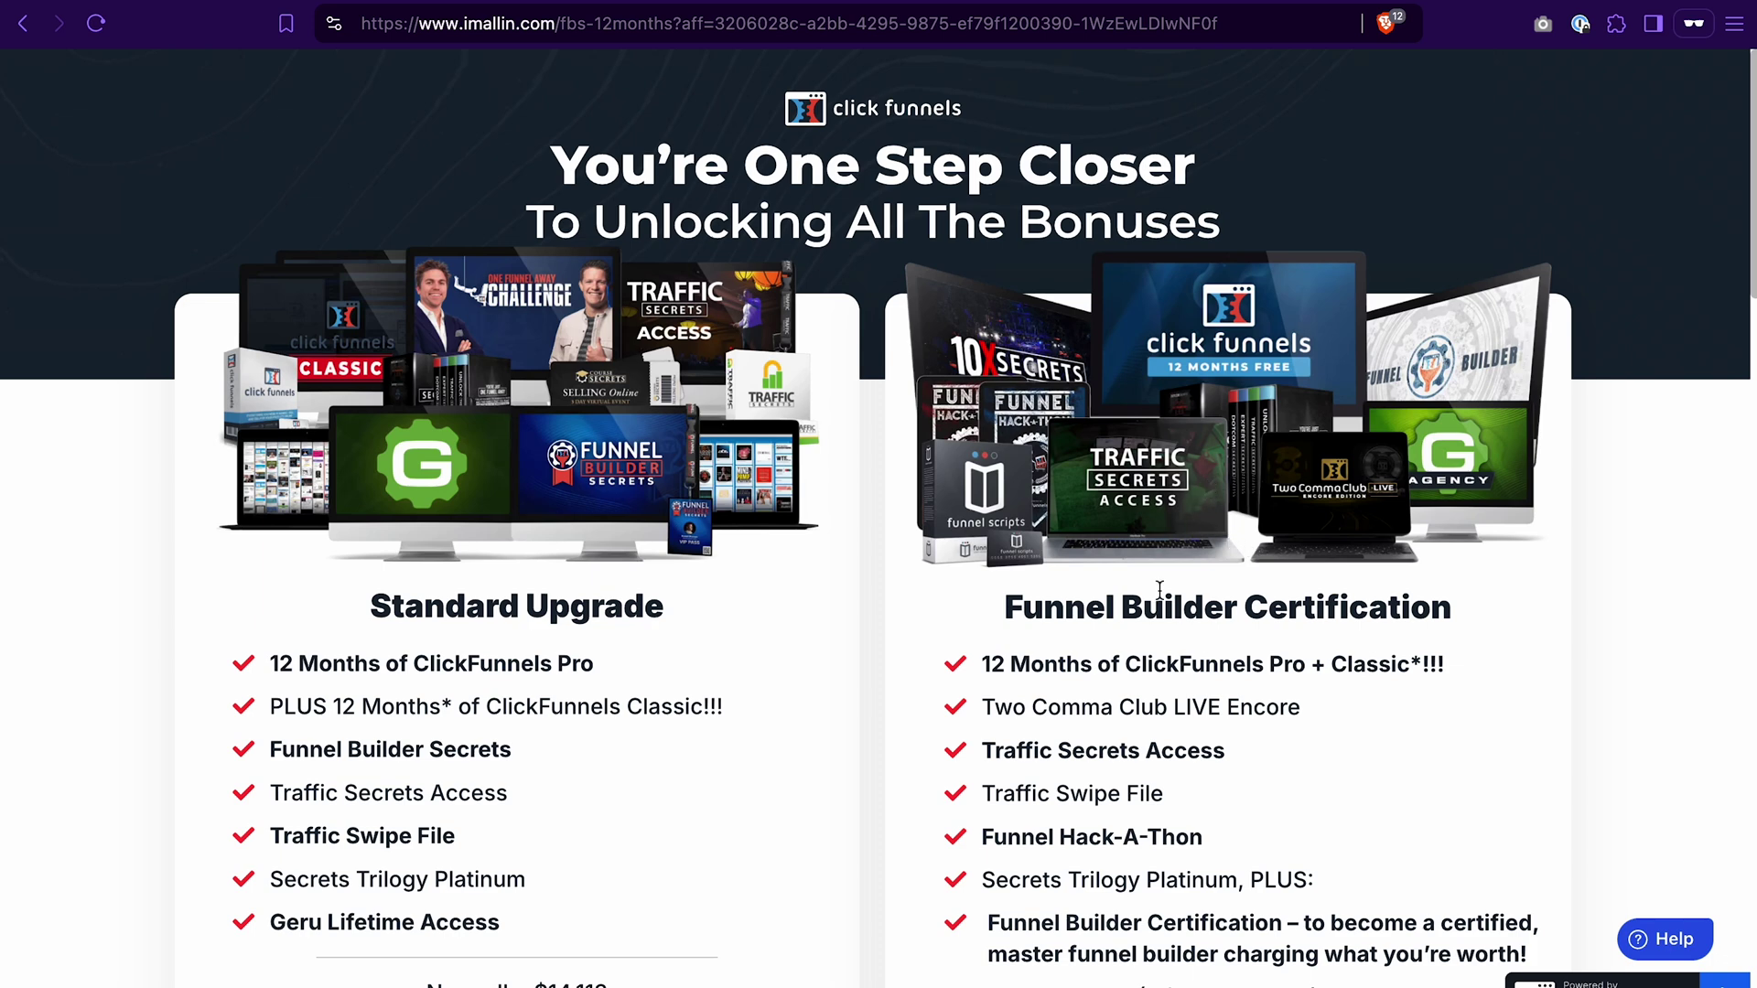
Step: Scroll down the page and highlight the first two Standard Upgrade benefits
scroll(823, 580, "down", 2)
scroll(825, 580, "down", 1)
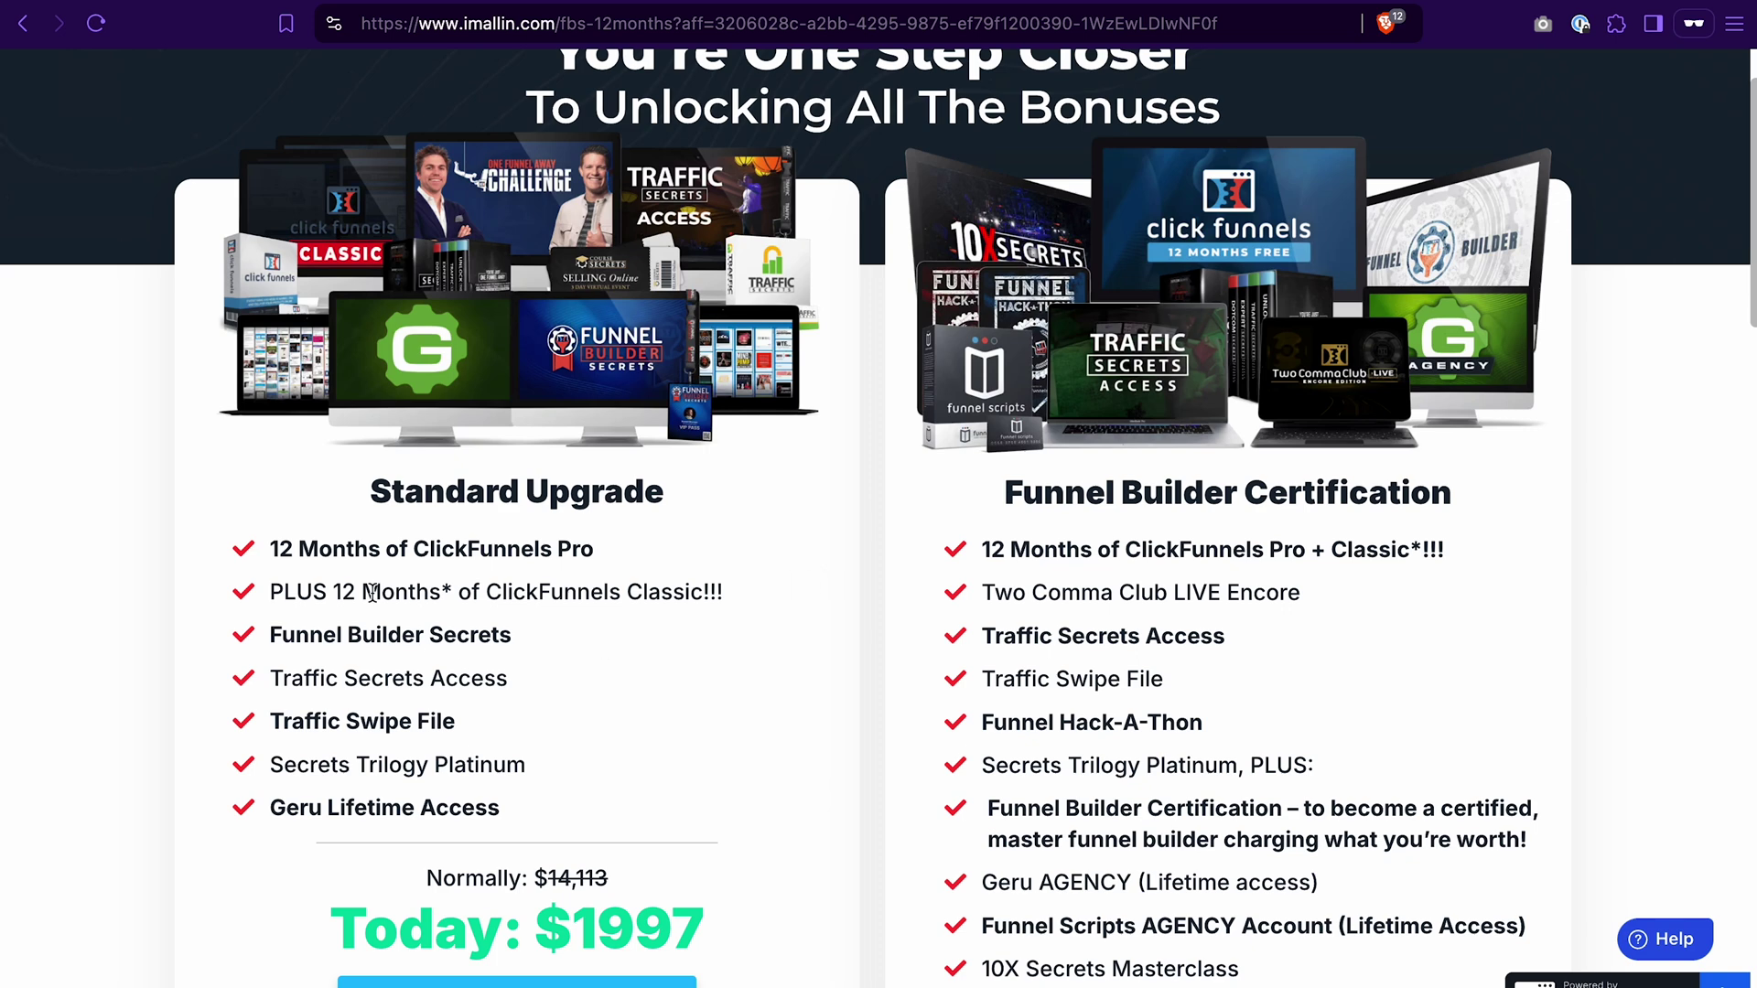
left_click_drag(273, 560, 745, 580)
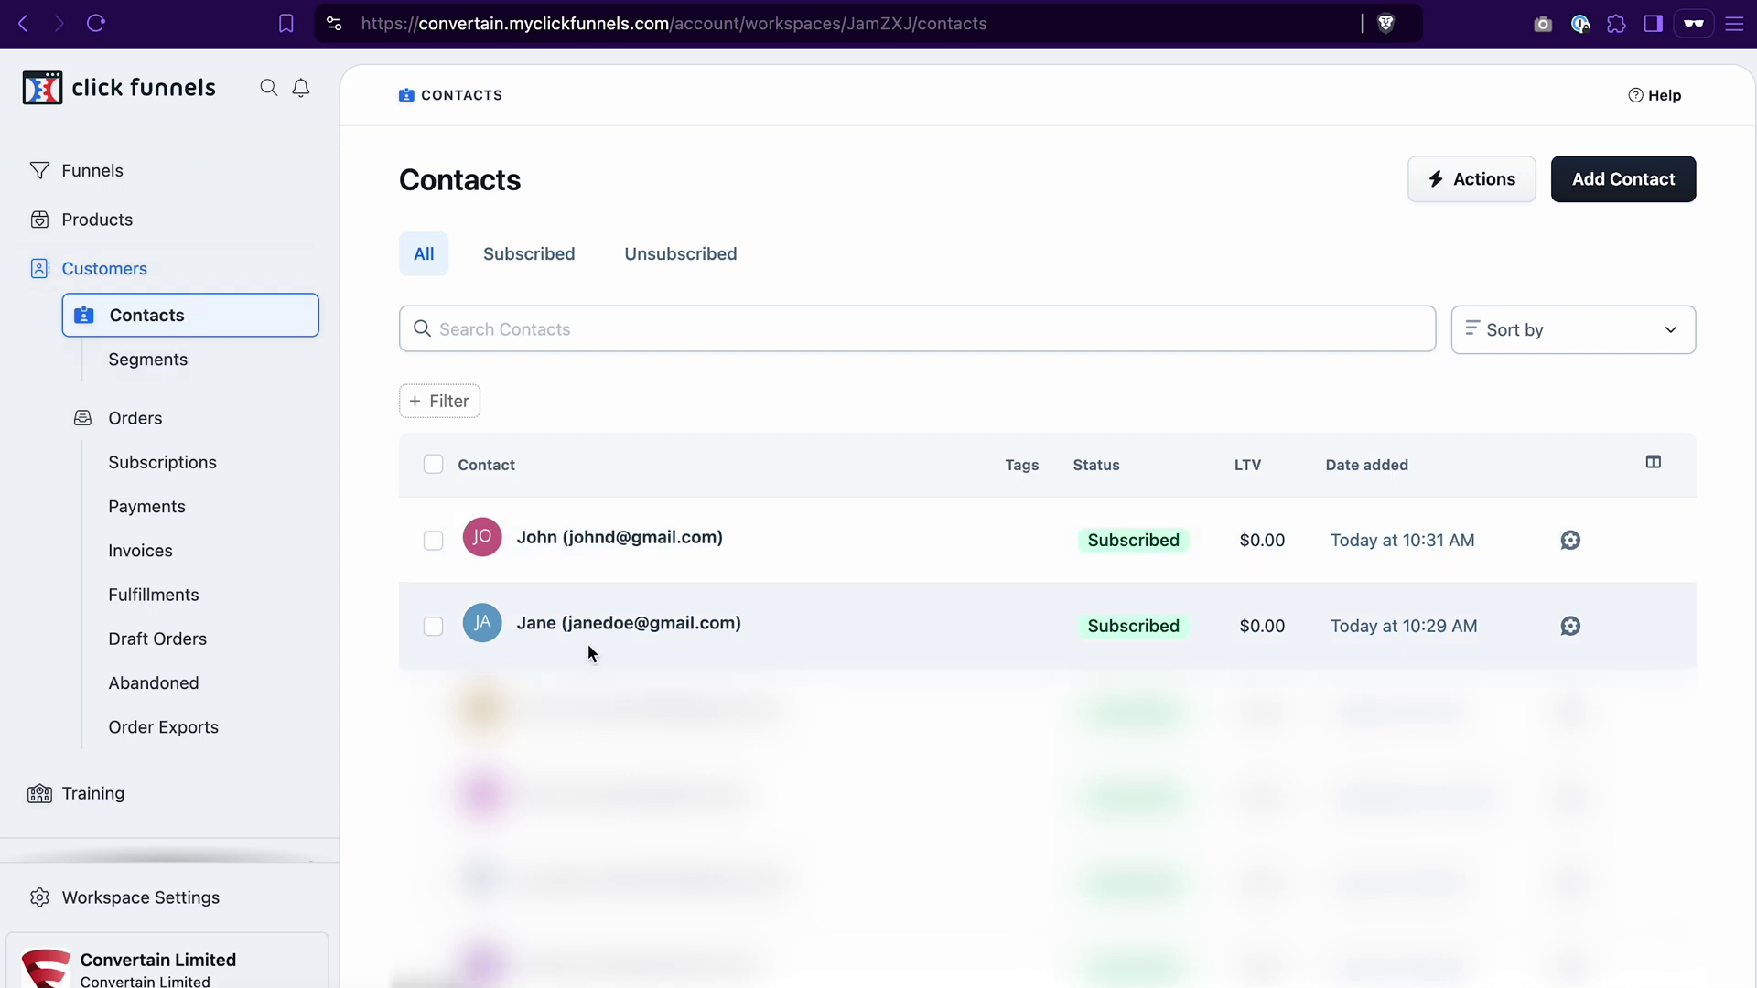
Step: Open the 10:29 AM contact's Marketing tab, review its My Survey submission answers, then close them
left_click(539, 627)
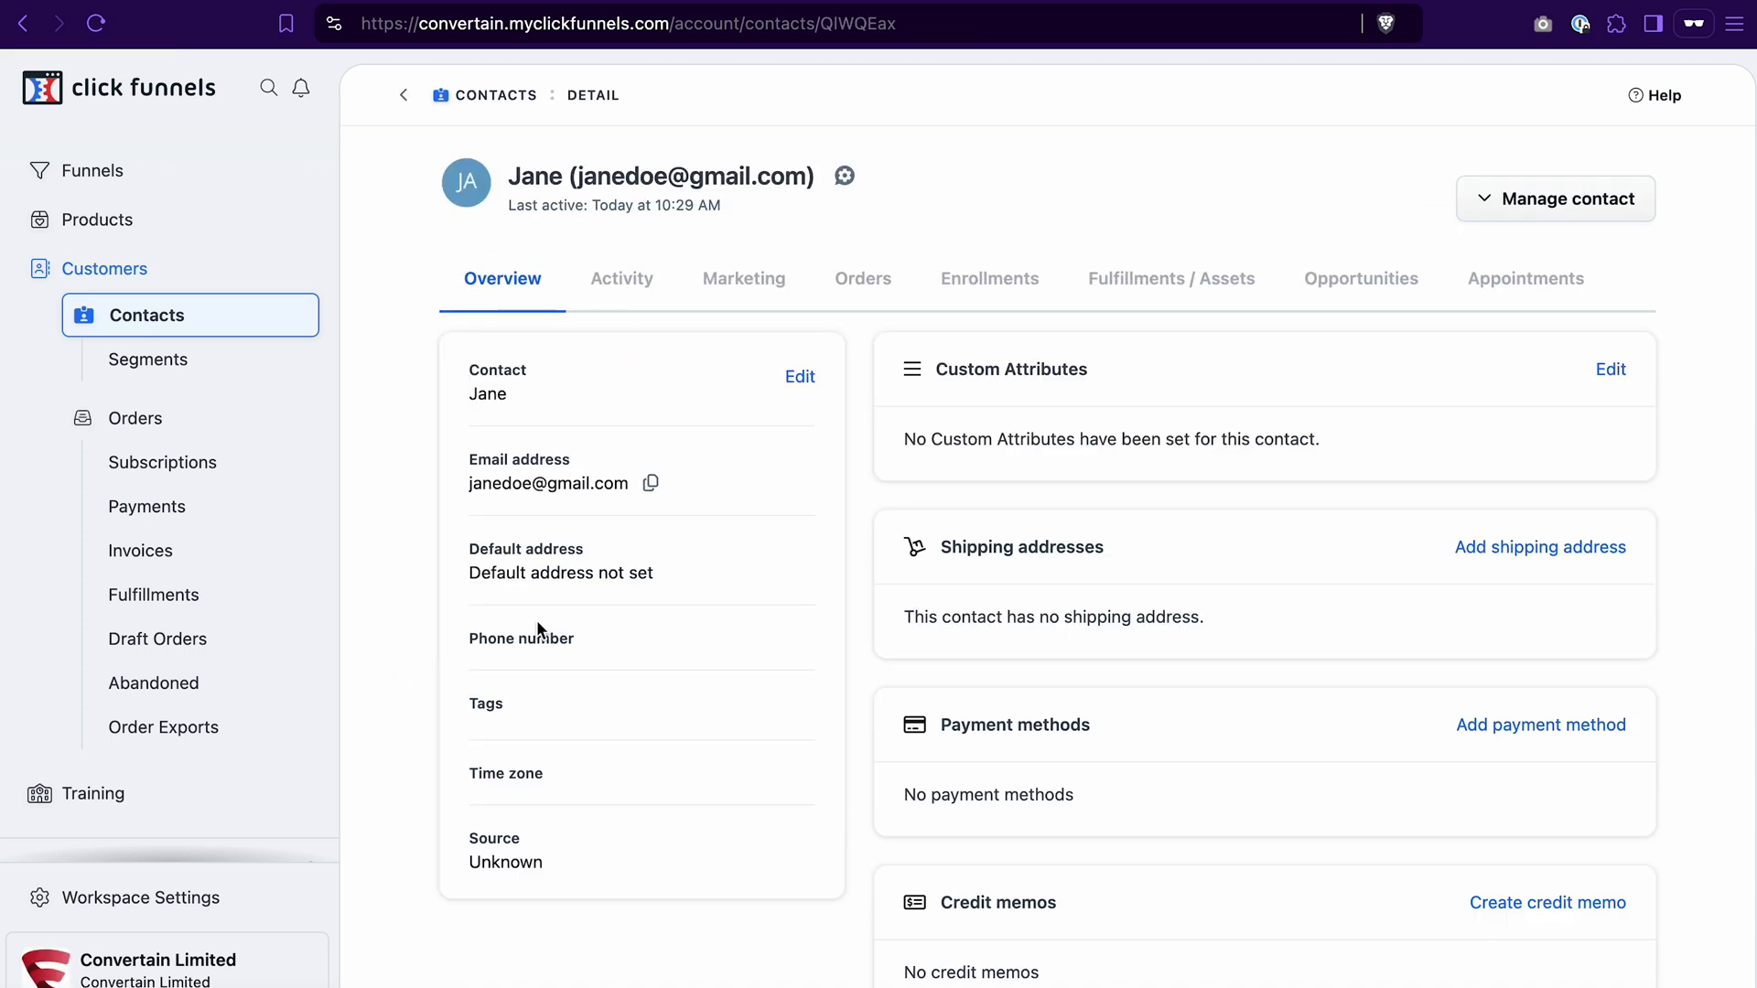
left_click(746, 280)
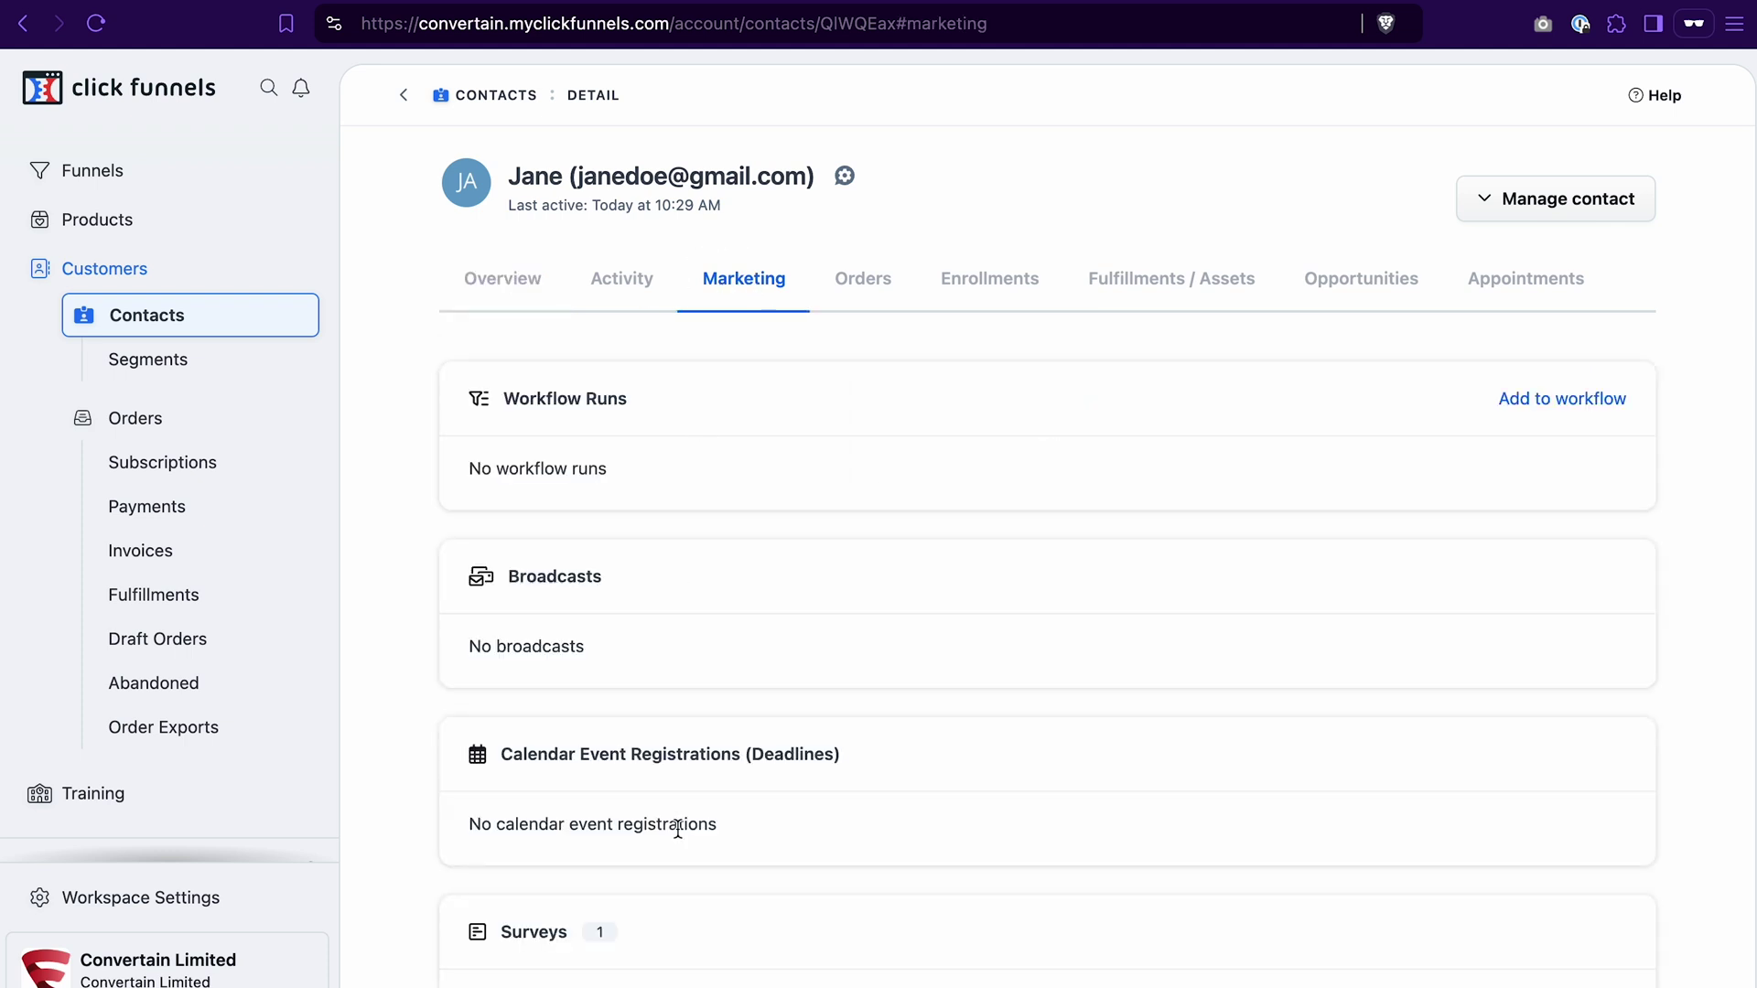
scroll(589, 864, "down", 2)
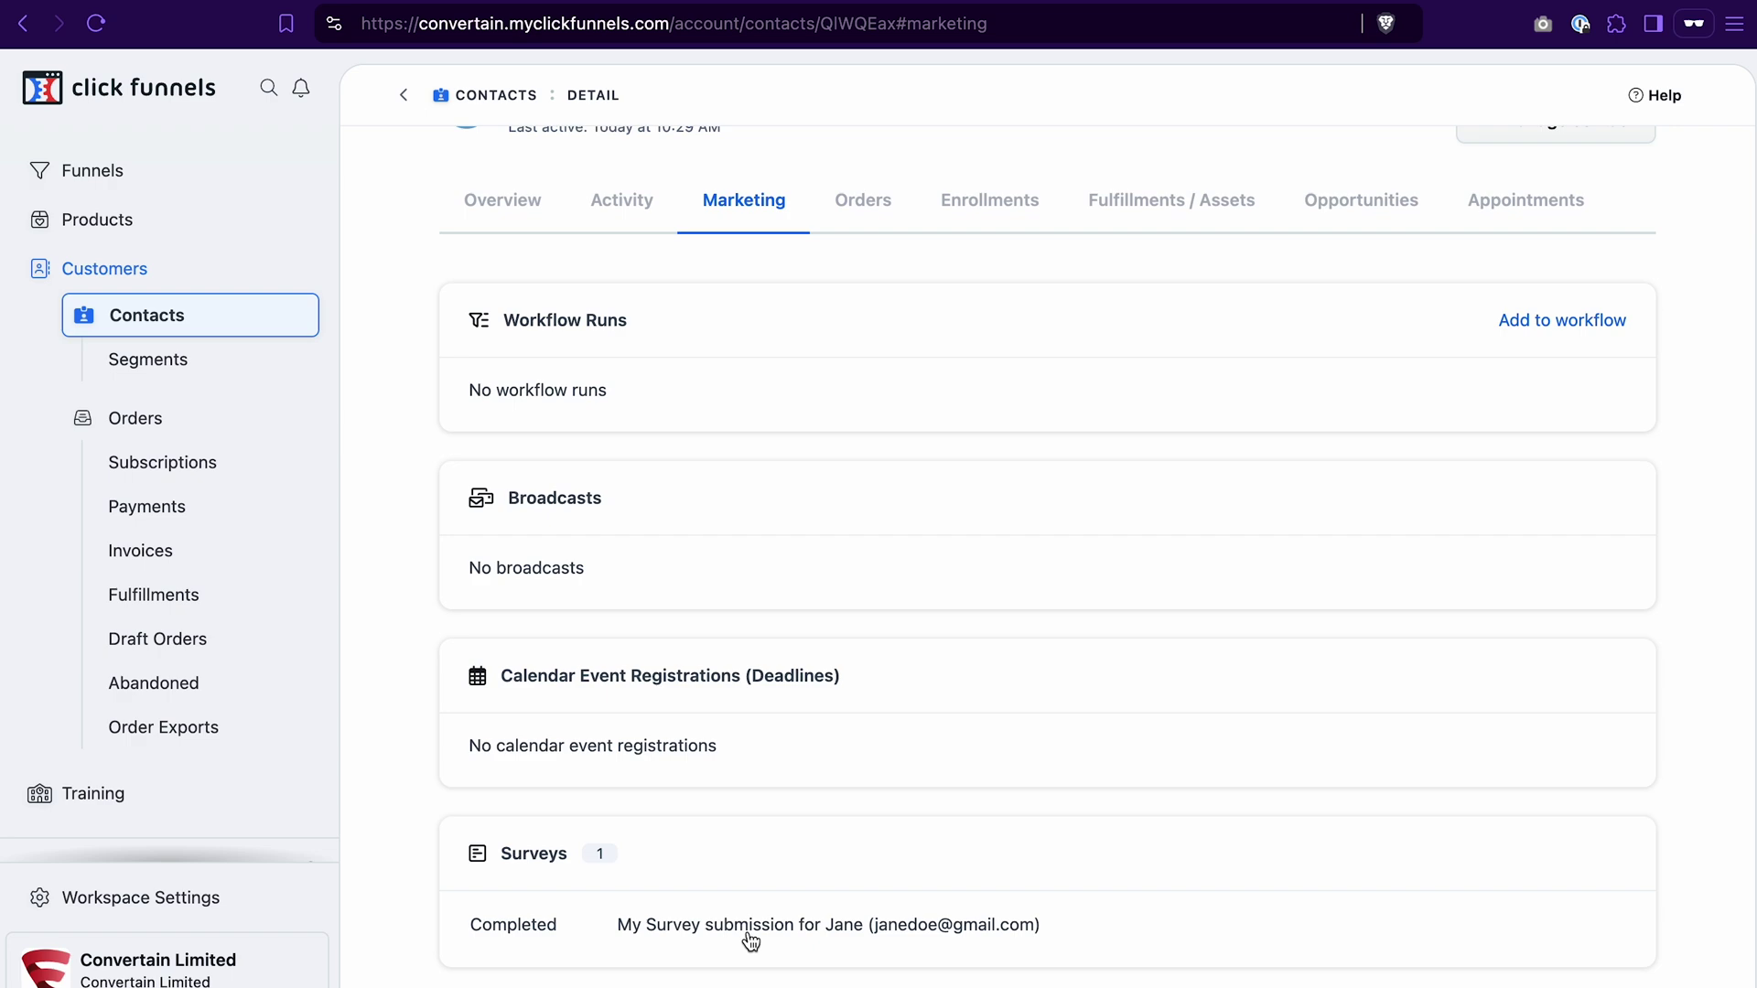
left_click(720, 926)
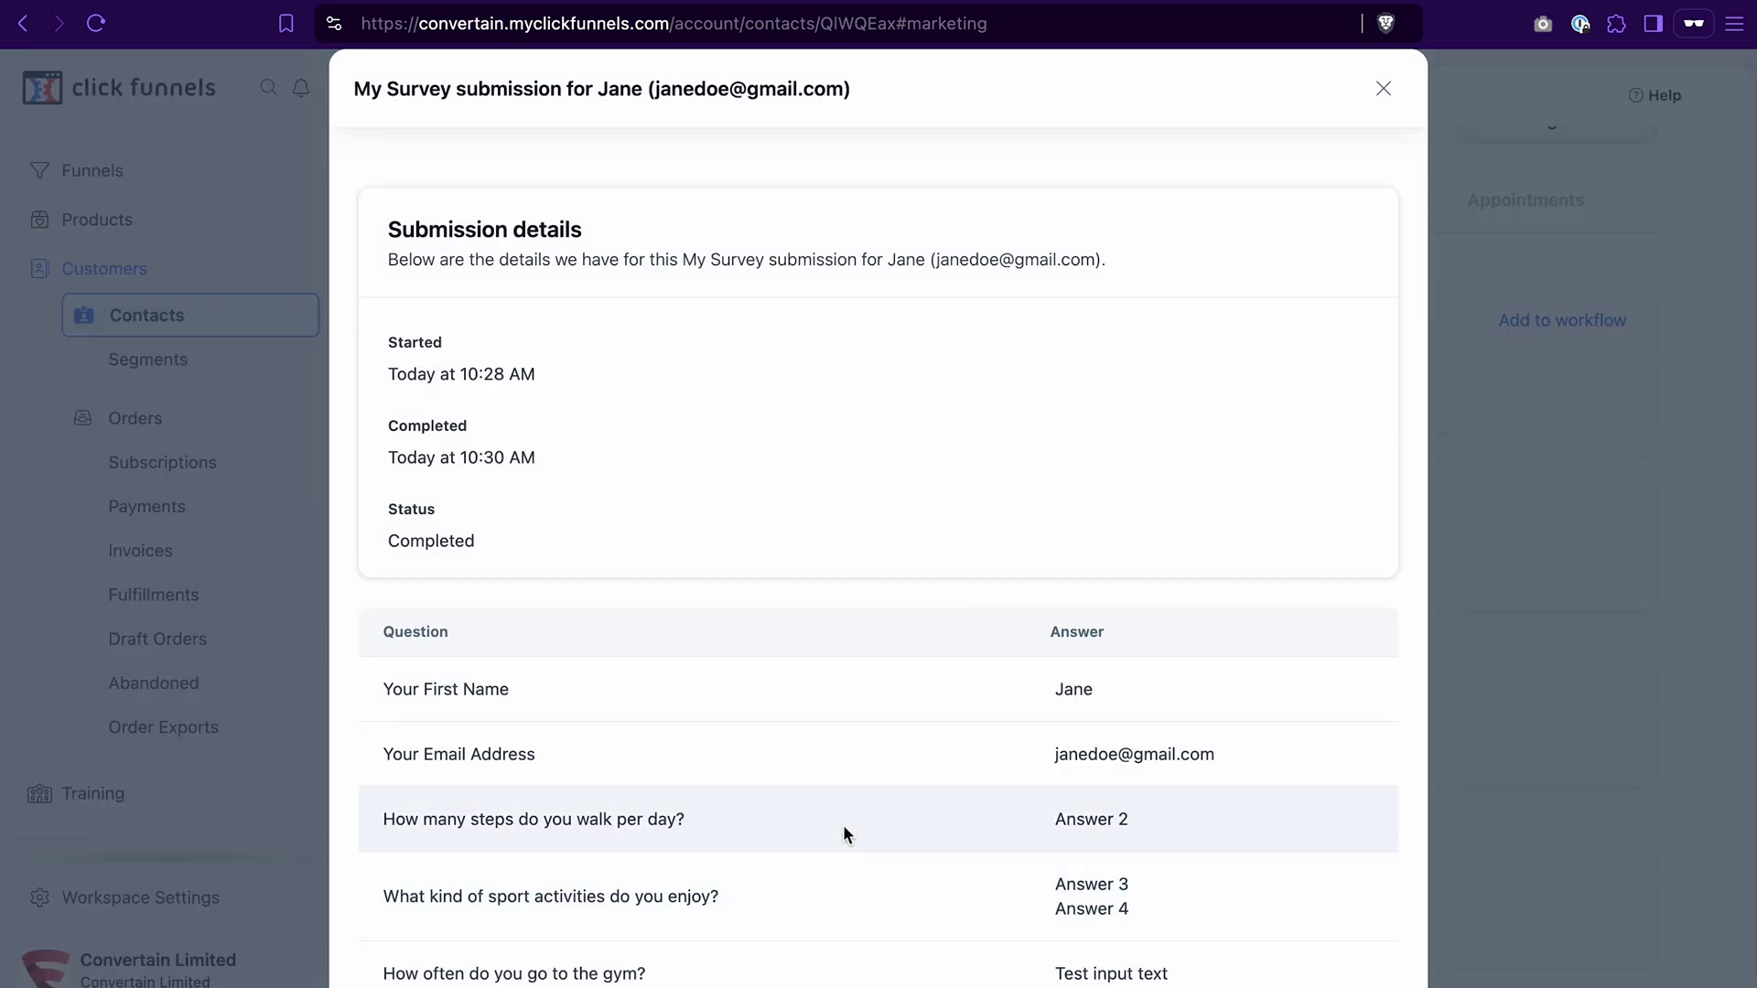
scroll(843, 825, "down", 1)
key("Escape")
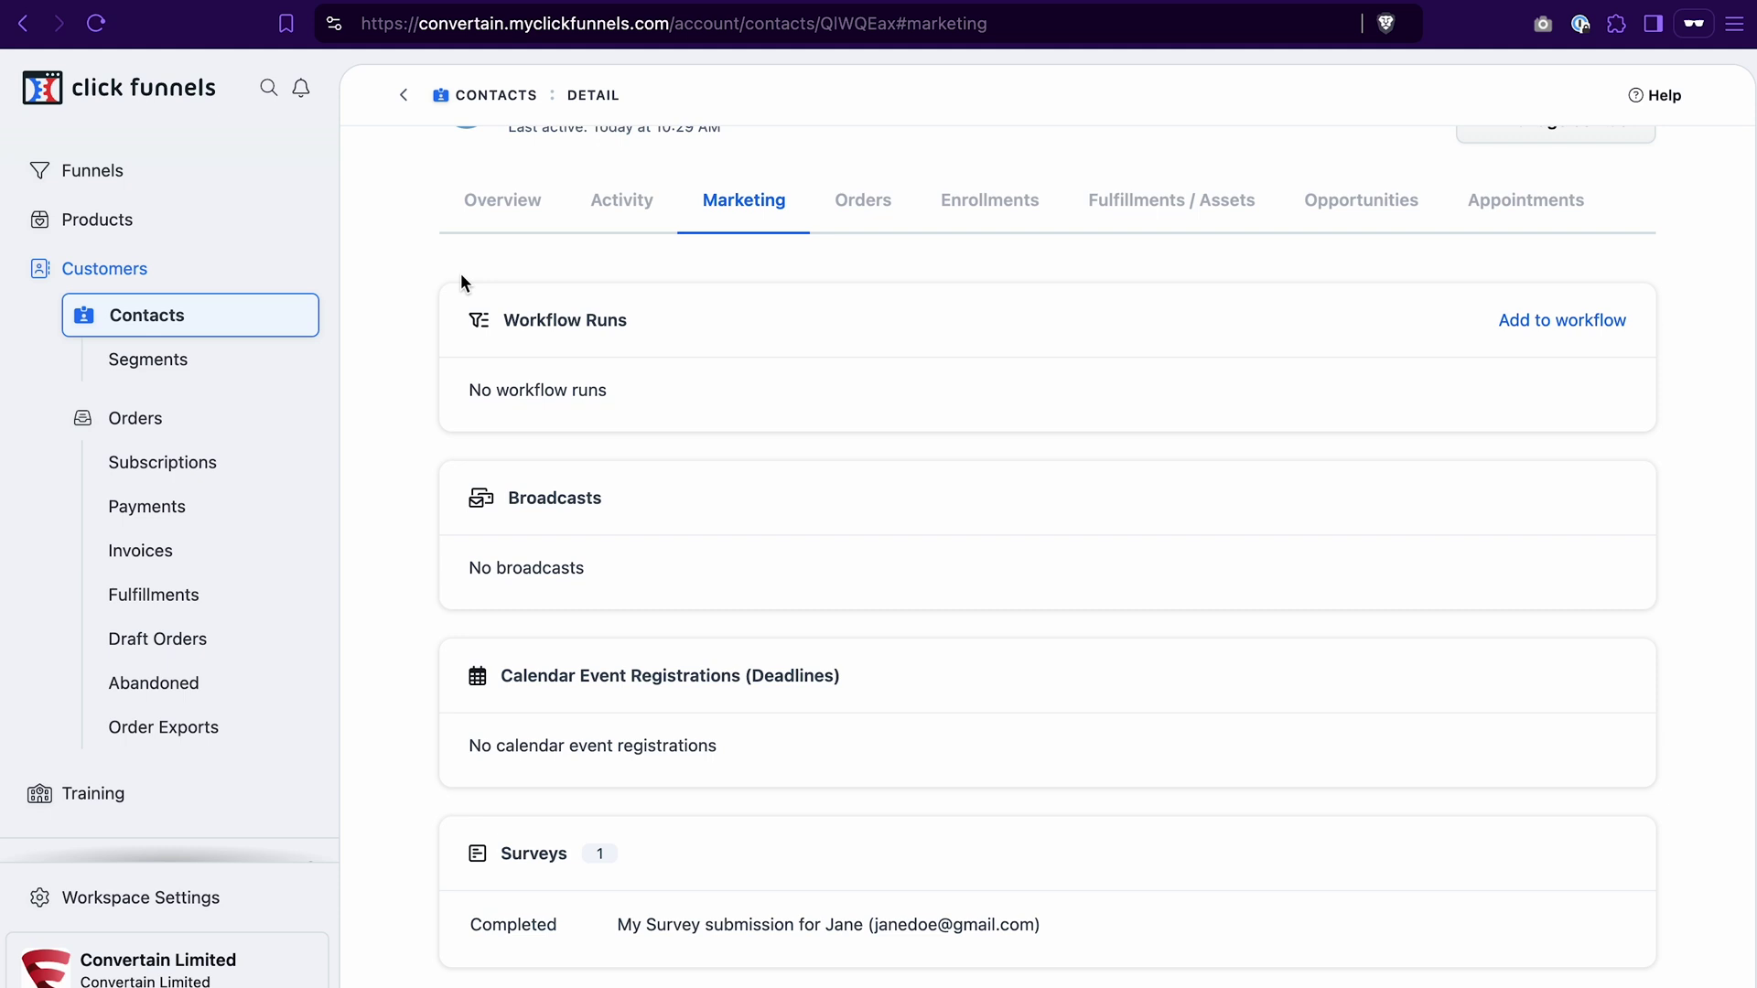